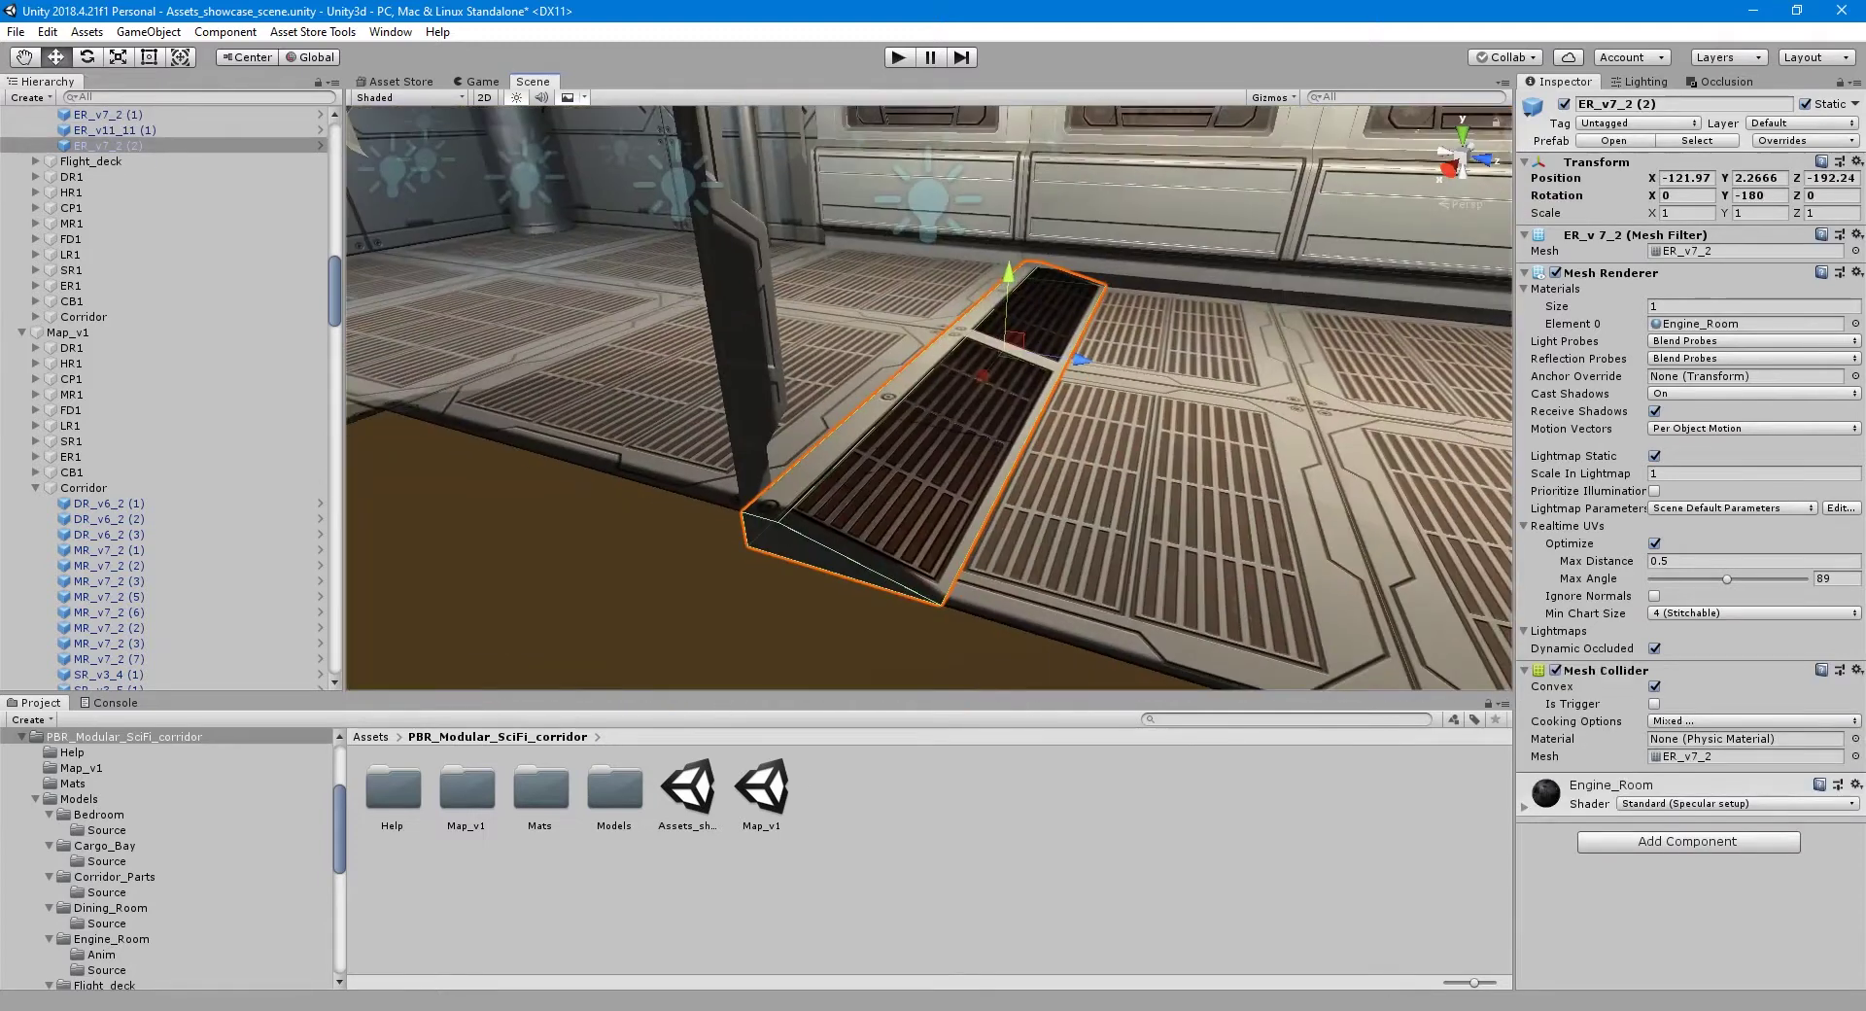
- Place the FPSController prefab in the windowed corridor, facing 90° on Y, and playtest the scene from there
scroll(165, 855, "up", 3)
left_click(84, 843)
left_click_drag(467, 792, 1083, 416)
key("f")
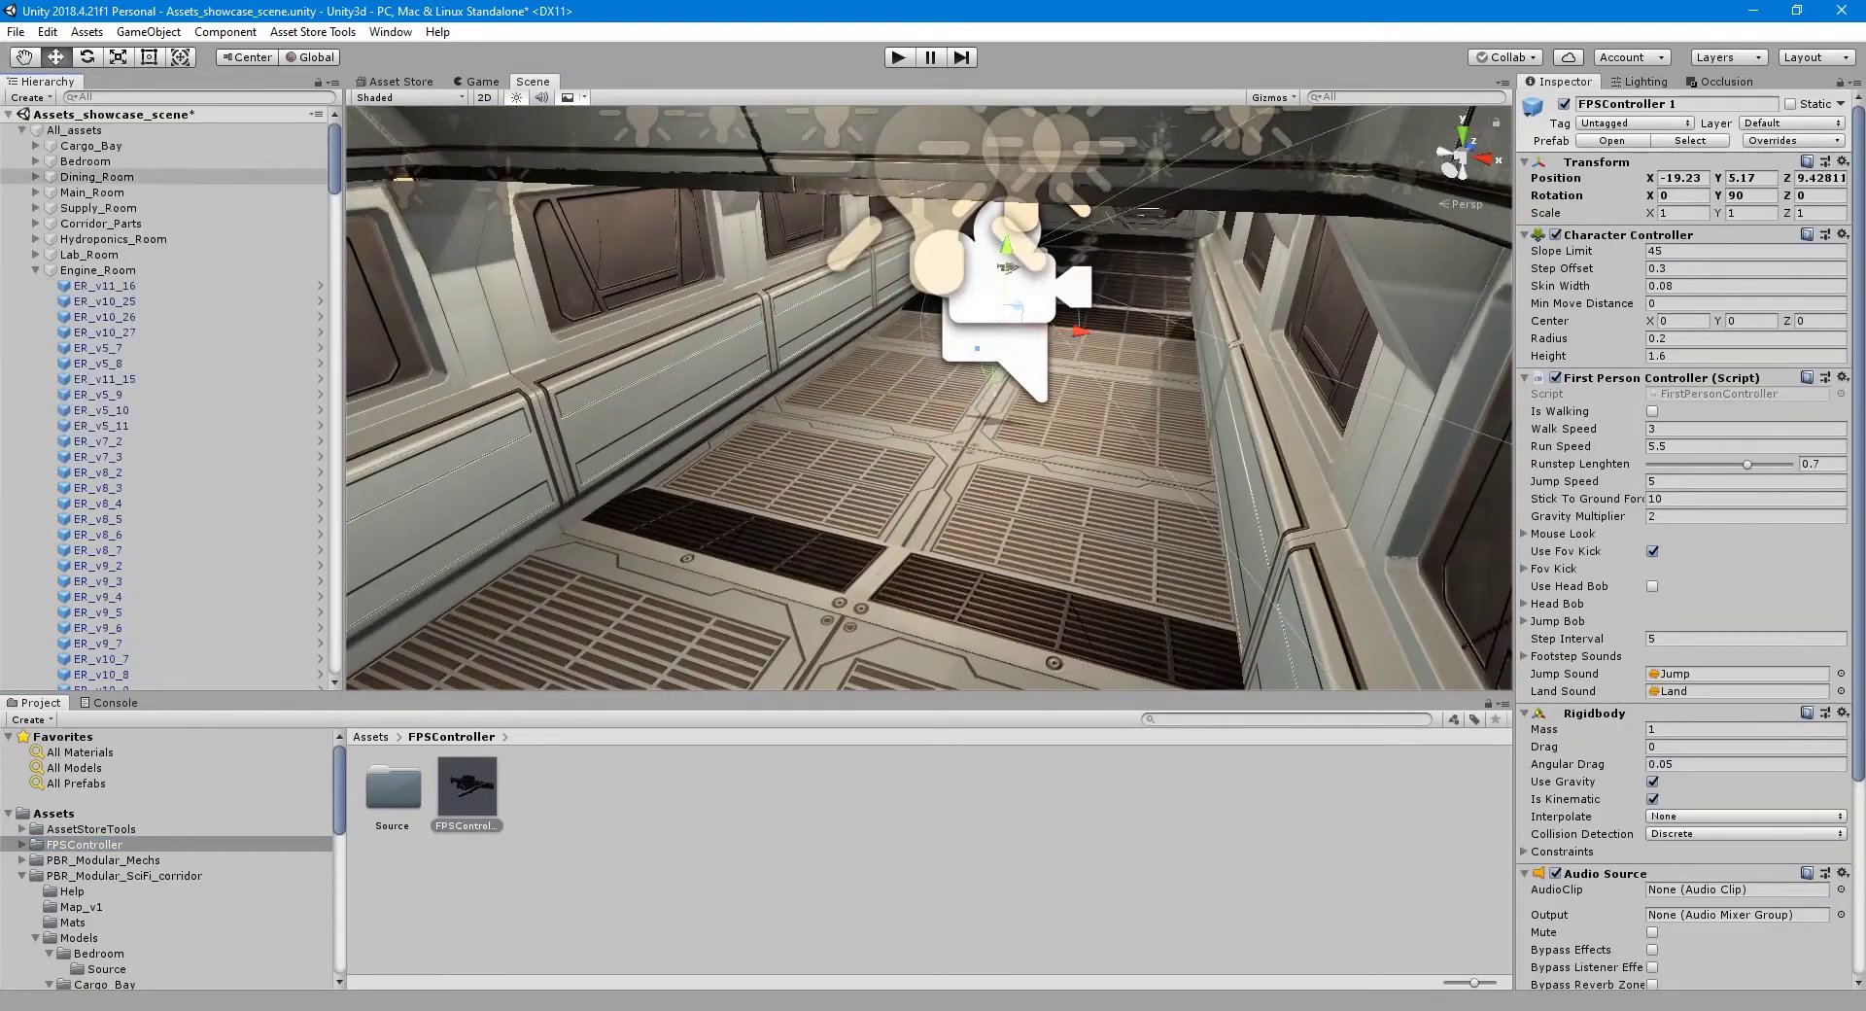
key("ctrl+p")
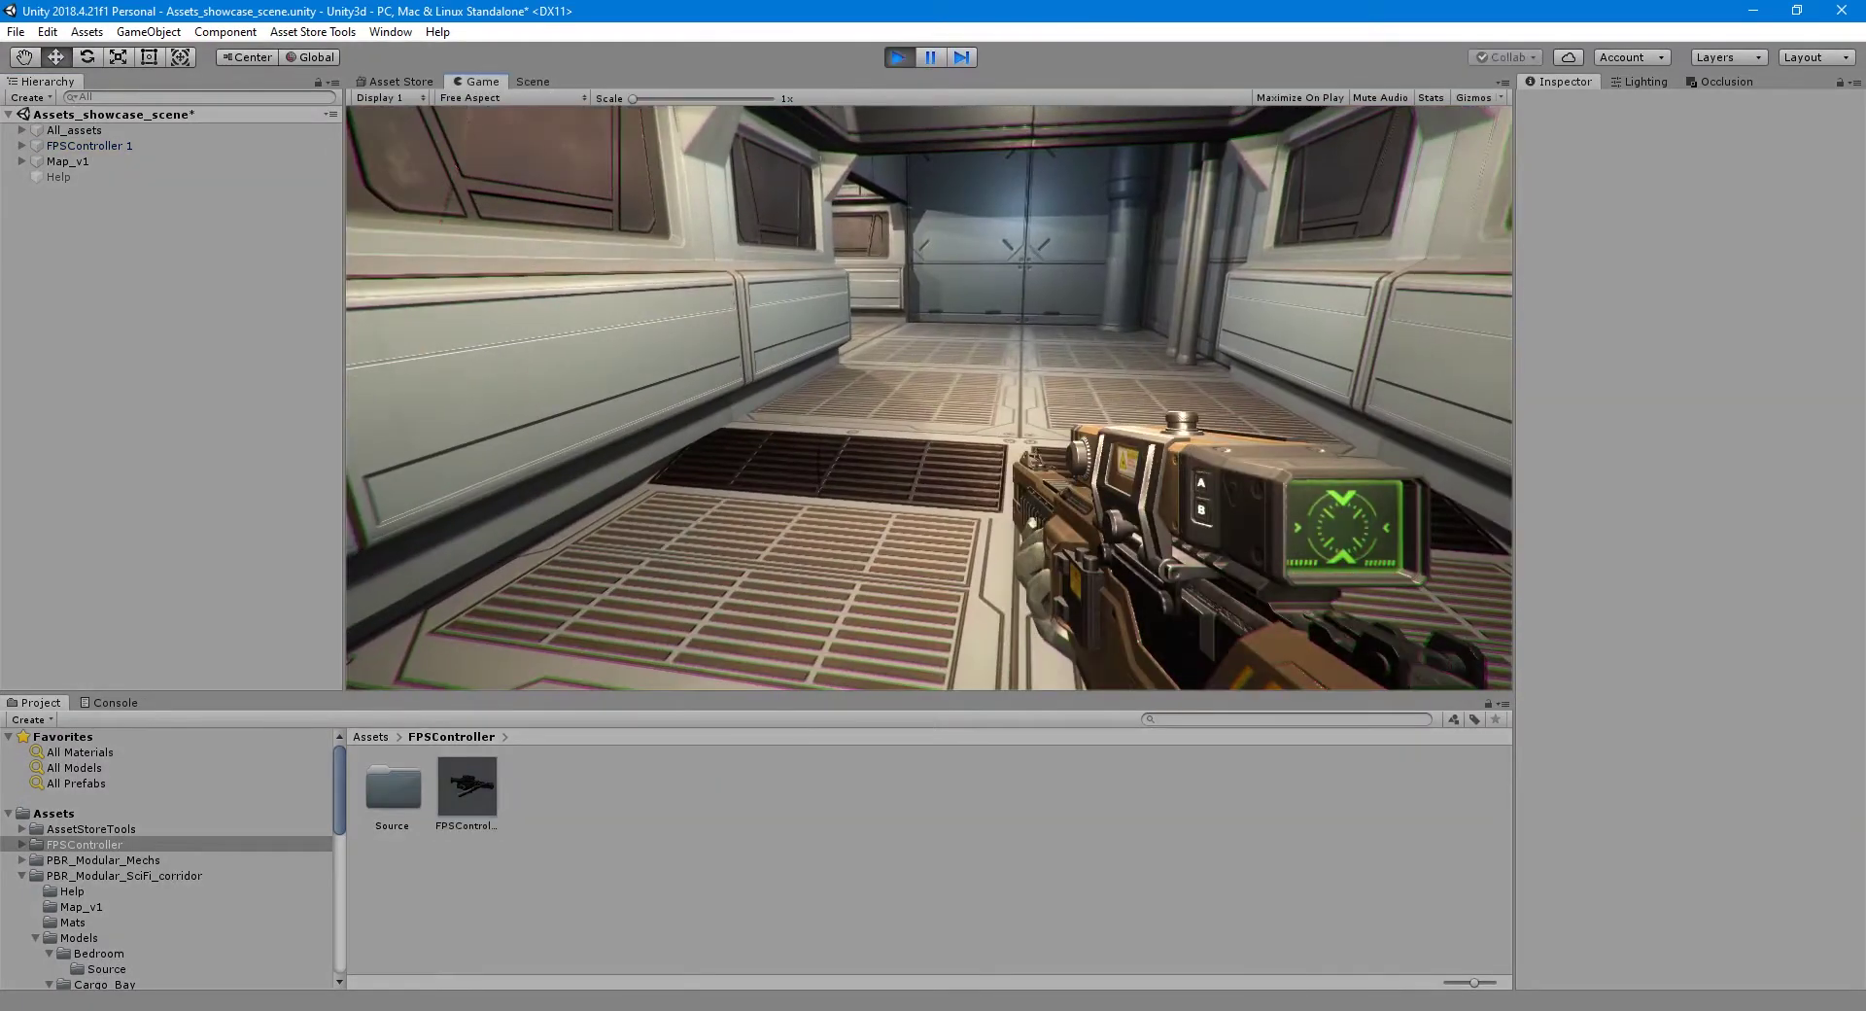
key("ctrl+p")
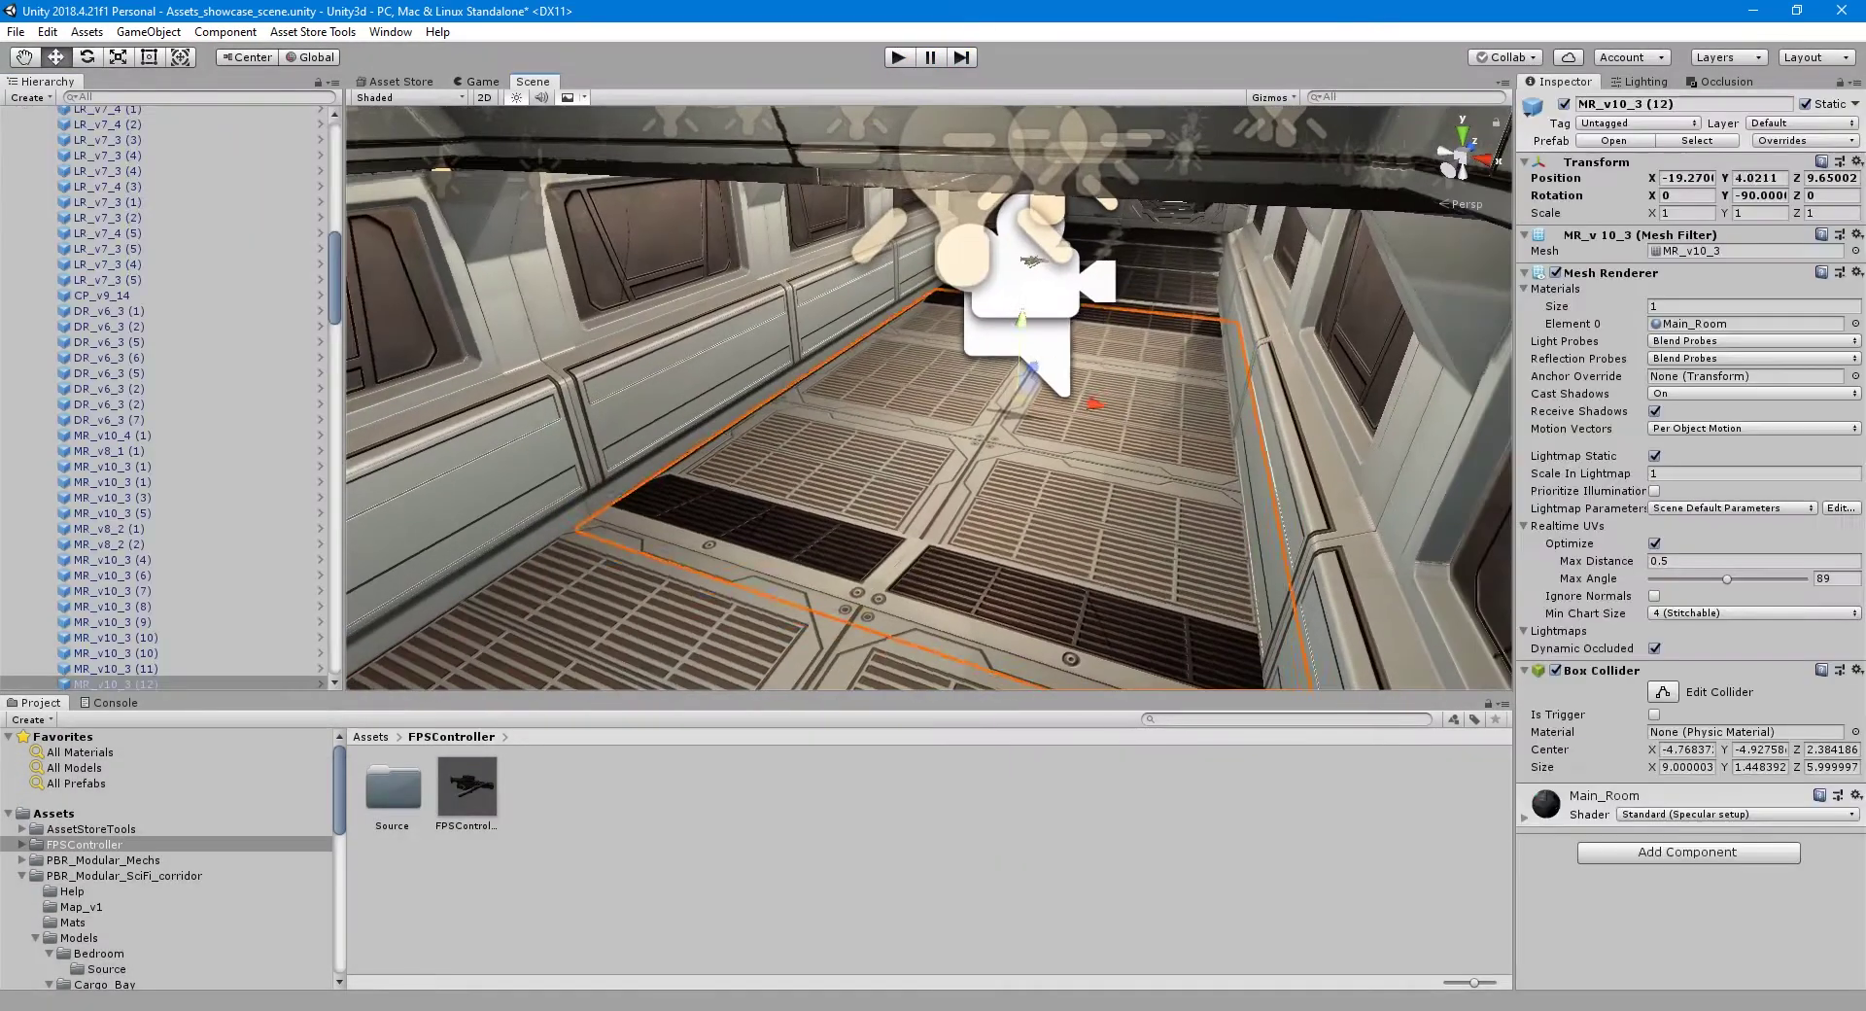
- Duplicate the dark ER_v7_2 floor grates across the corridor floor and lower the MR_v10_3 floor section to Y 3.69
key("ctrl+d")
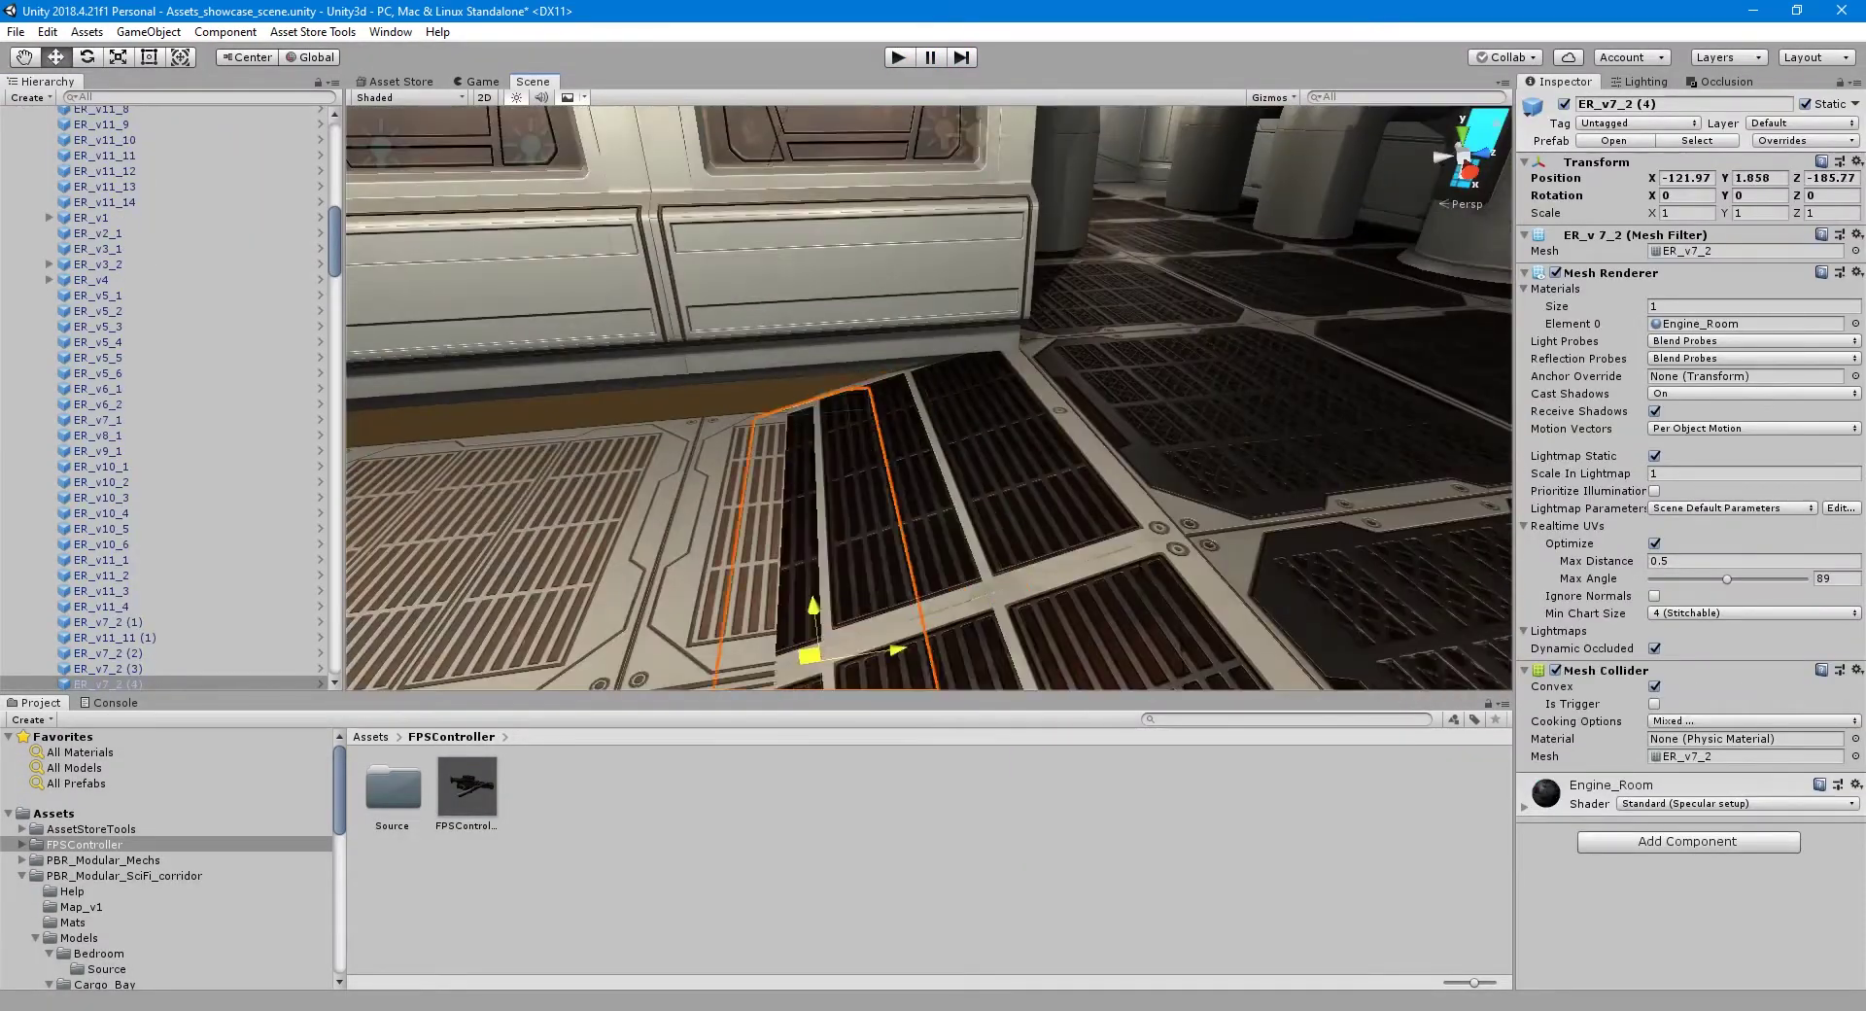
key("ctrl+d")
key("ctrl+d")
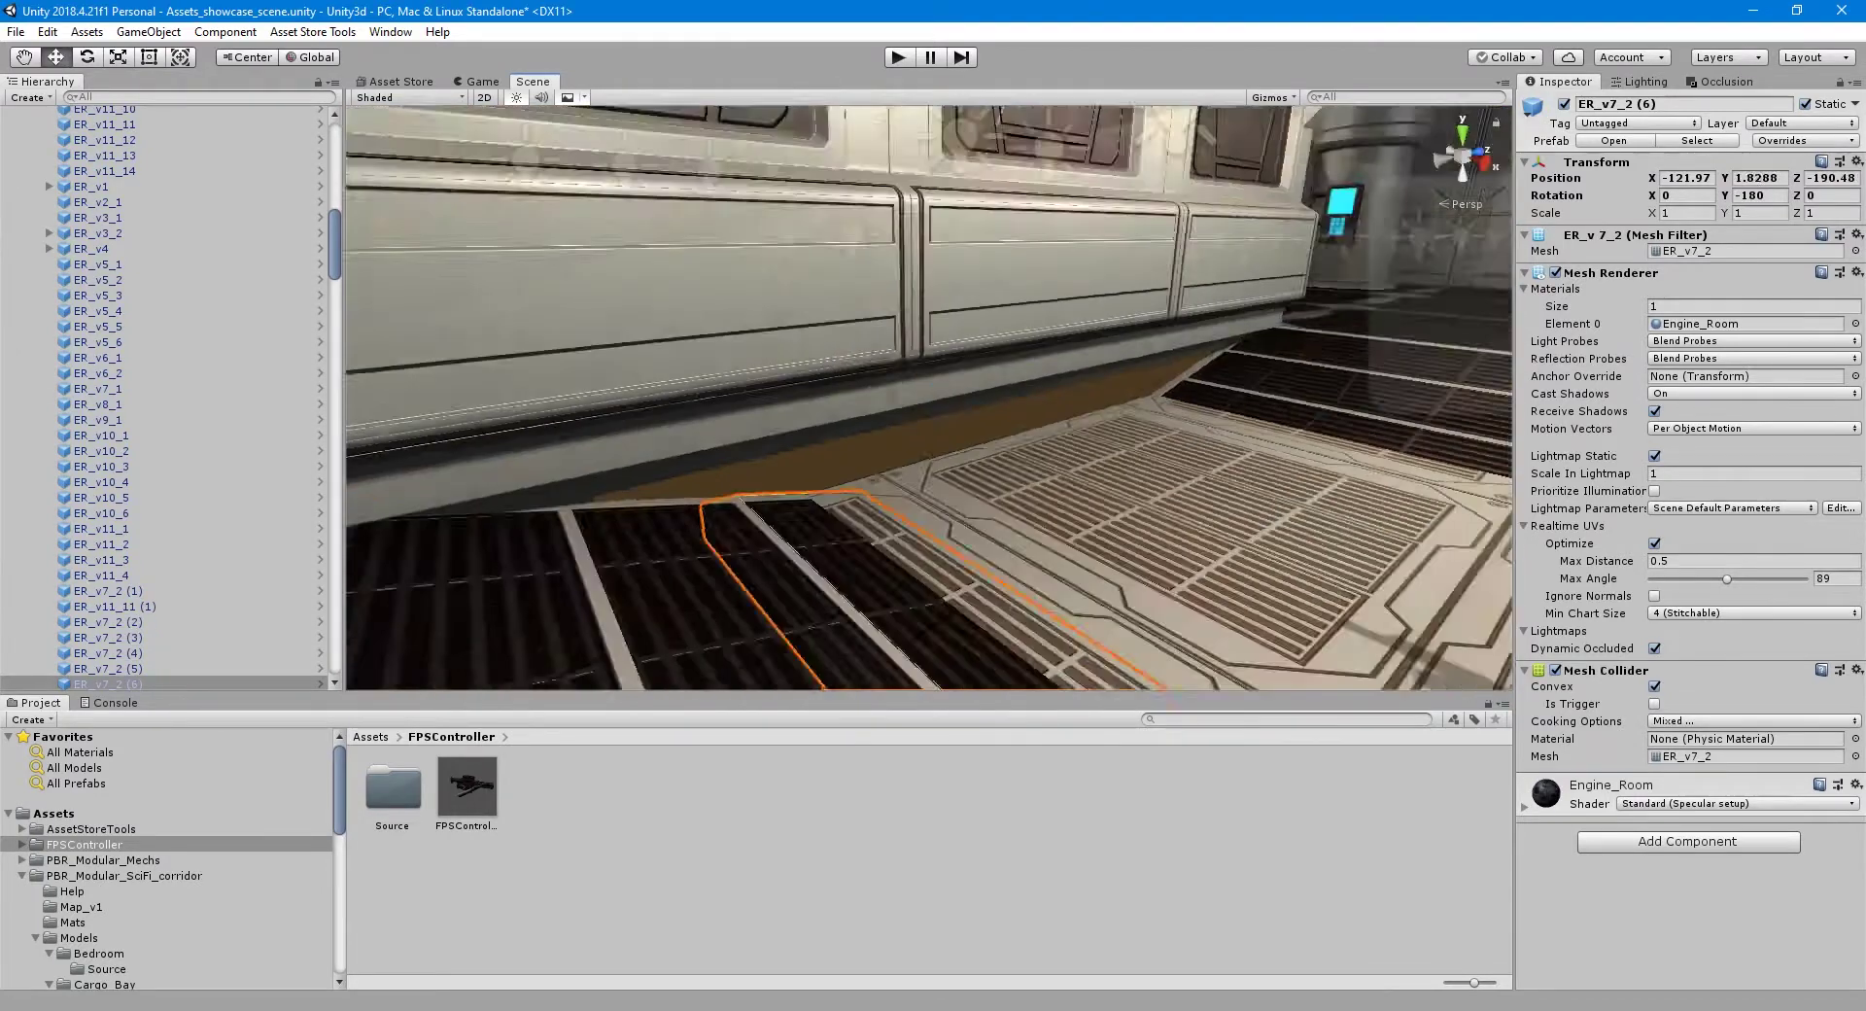
left_click(115, 606)
key("ctrl+d")
key("ctrl+d")
right_click_drag(929, 389, 1069, 438)
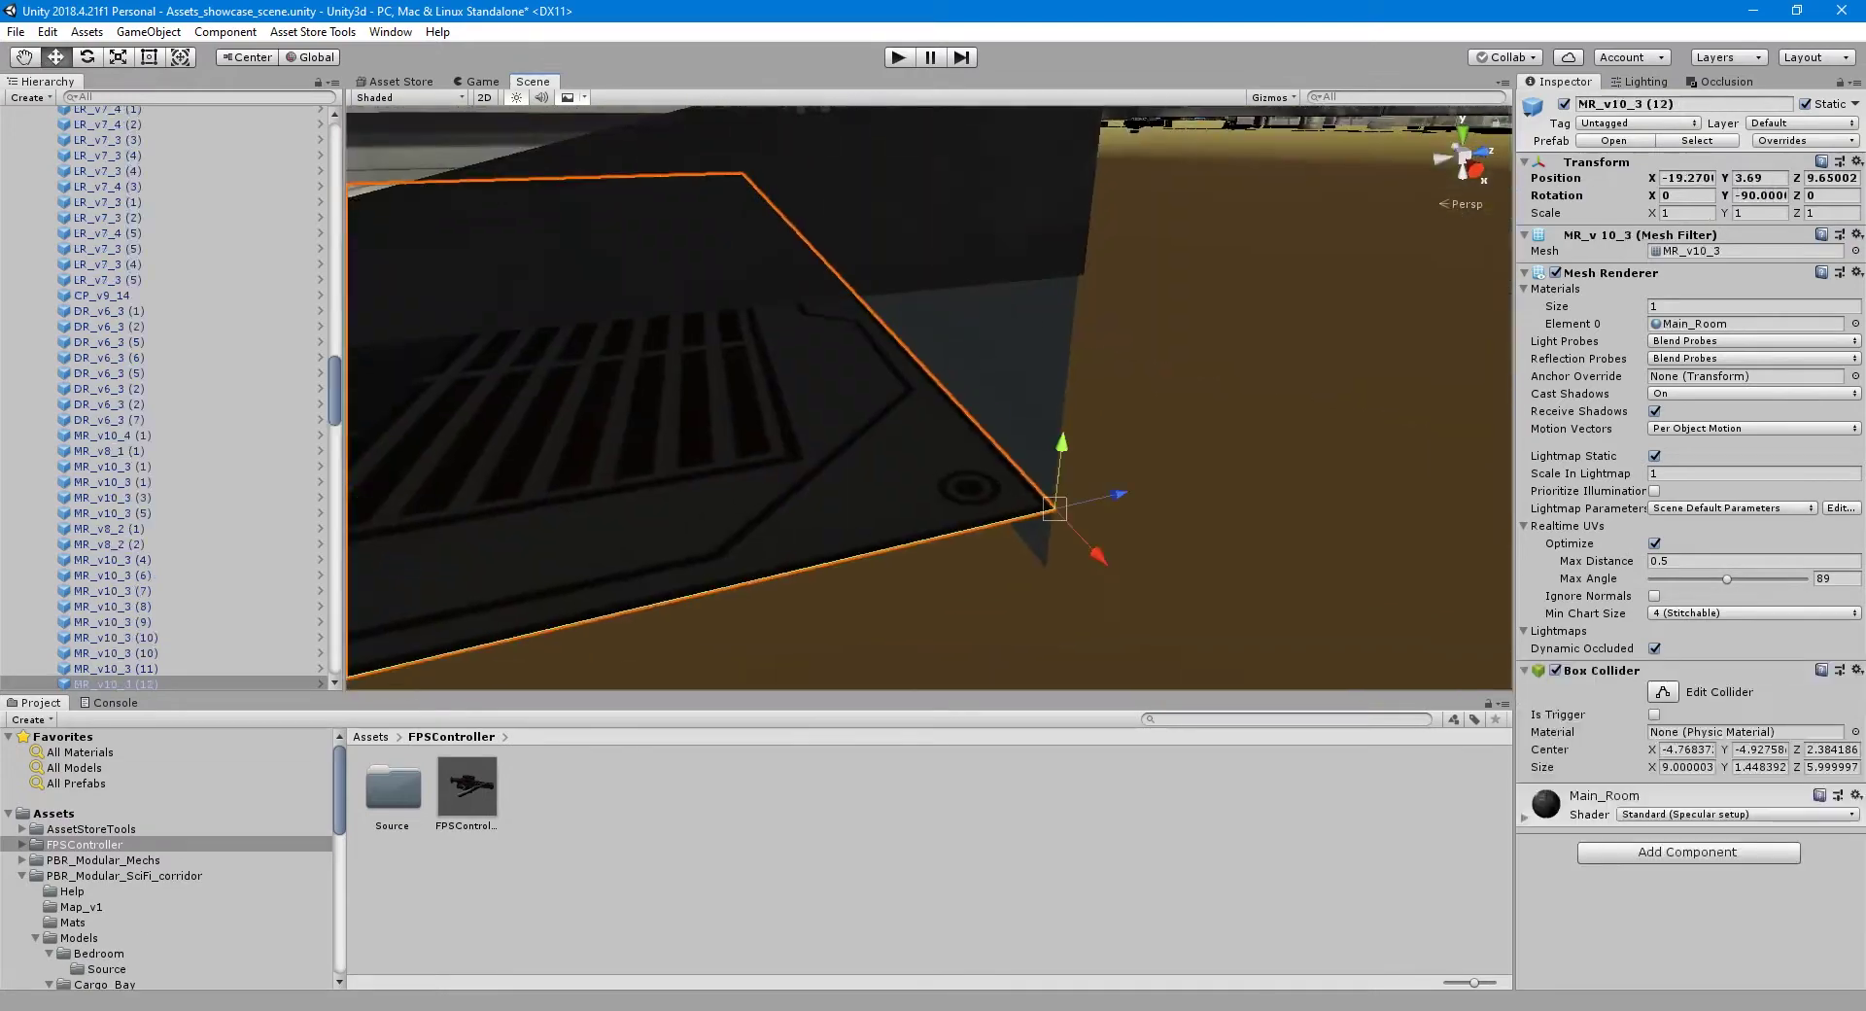
- Playtest the corridor by walking forward over the added dark floor grates
key("ctrl+p")
key("w")
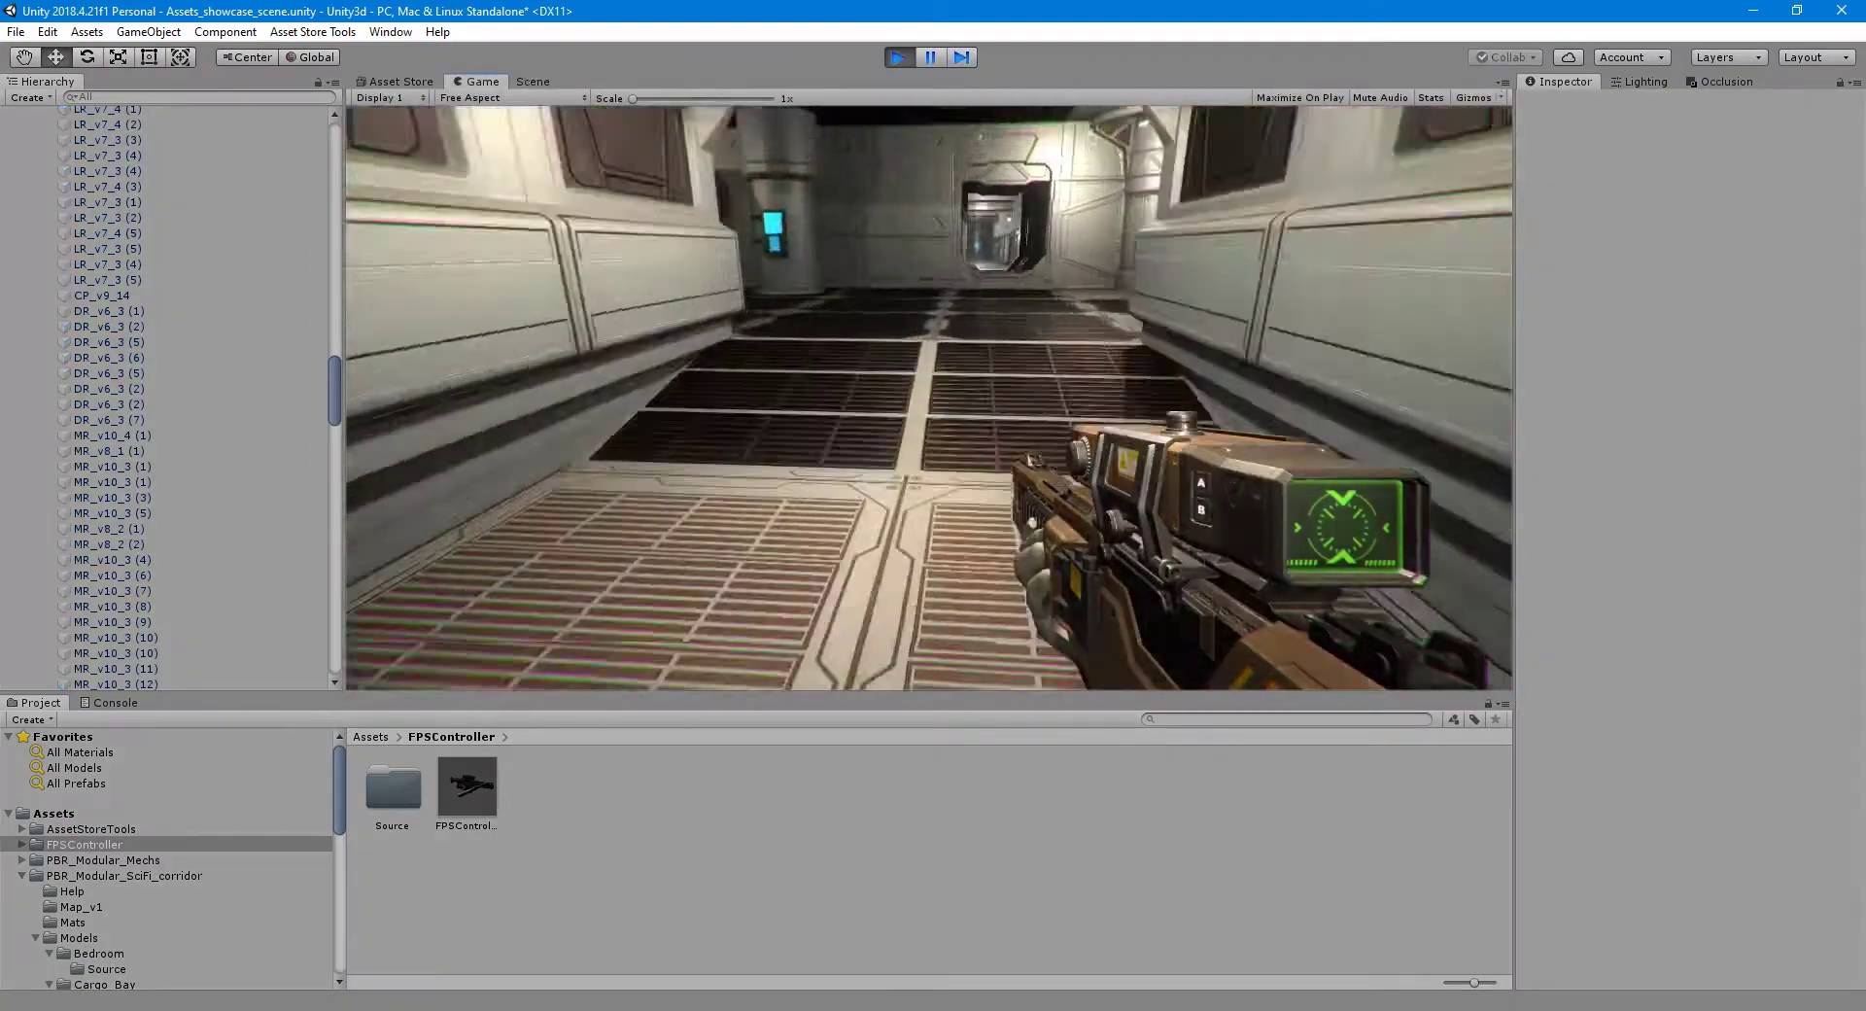
key("ctrl+p")
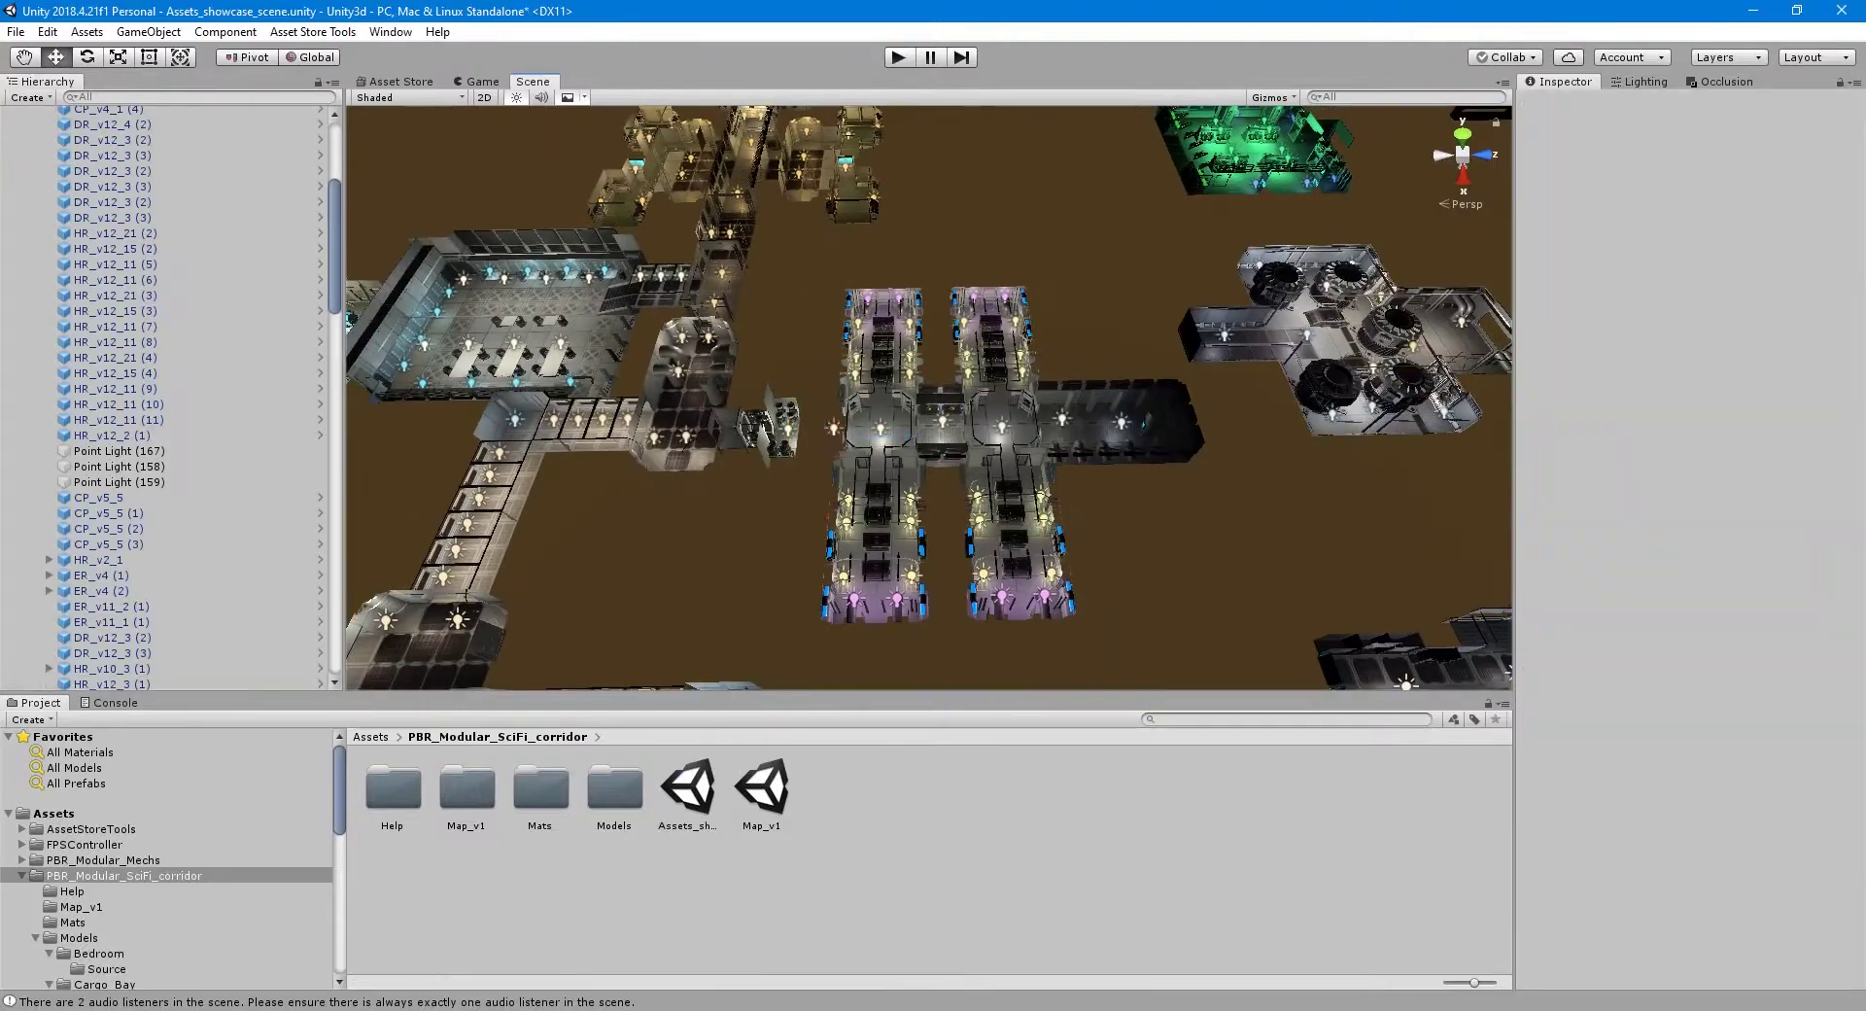
- Place the FPSController prefab in the pillared room with dark grates, rotated about 10.57° on Y, and playtest from there
key("ctrl+a")
key("f")
right_click_drag(1008, 674, 1008, 673)
left_click(84, 843)
double_click(89, 114)
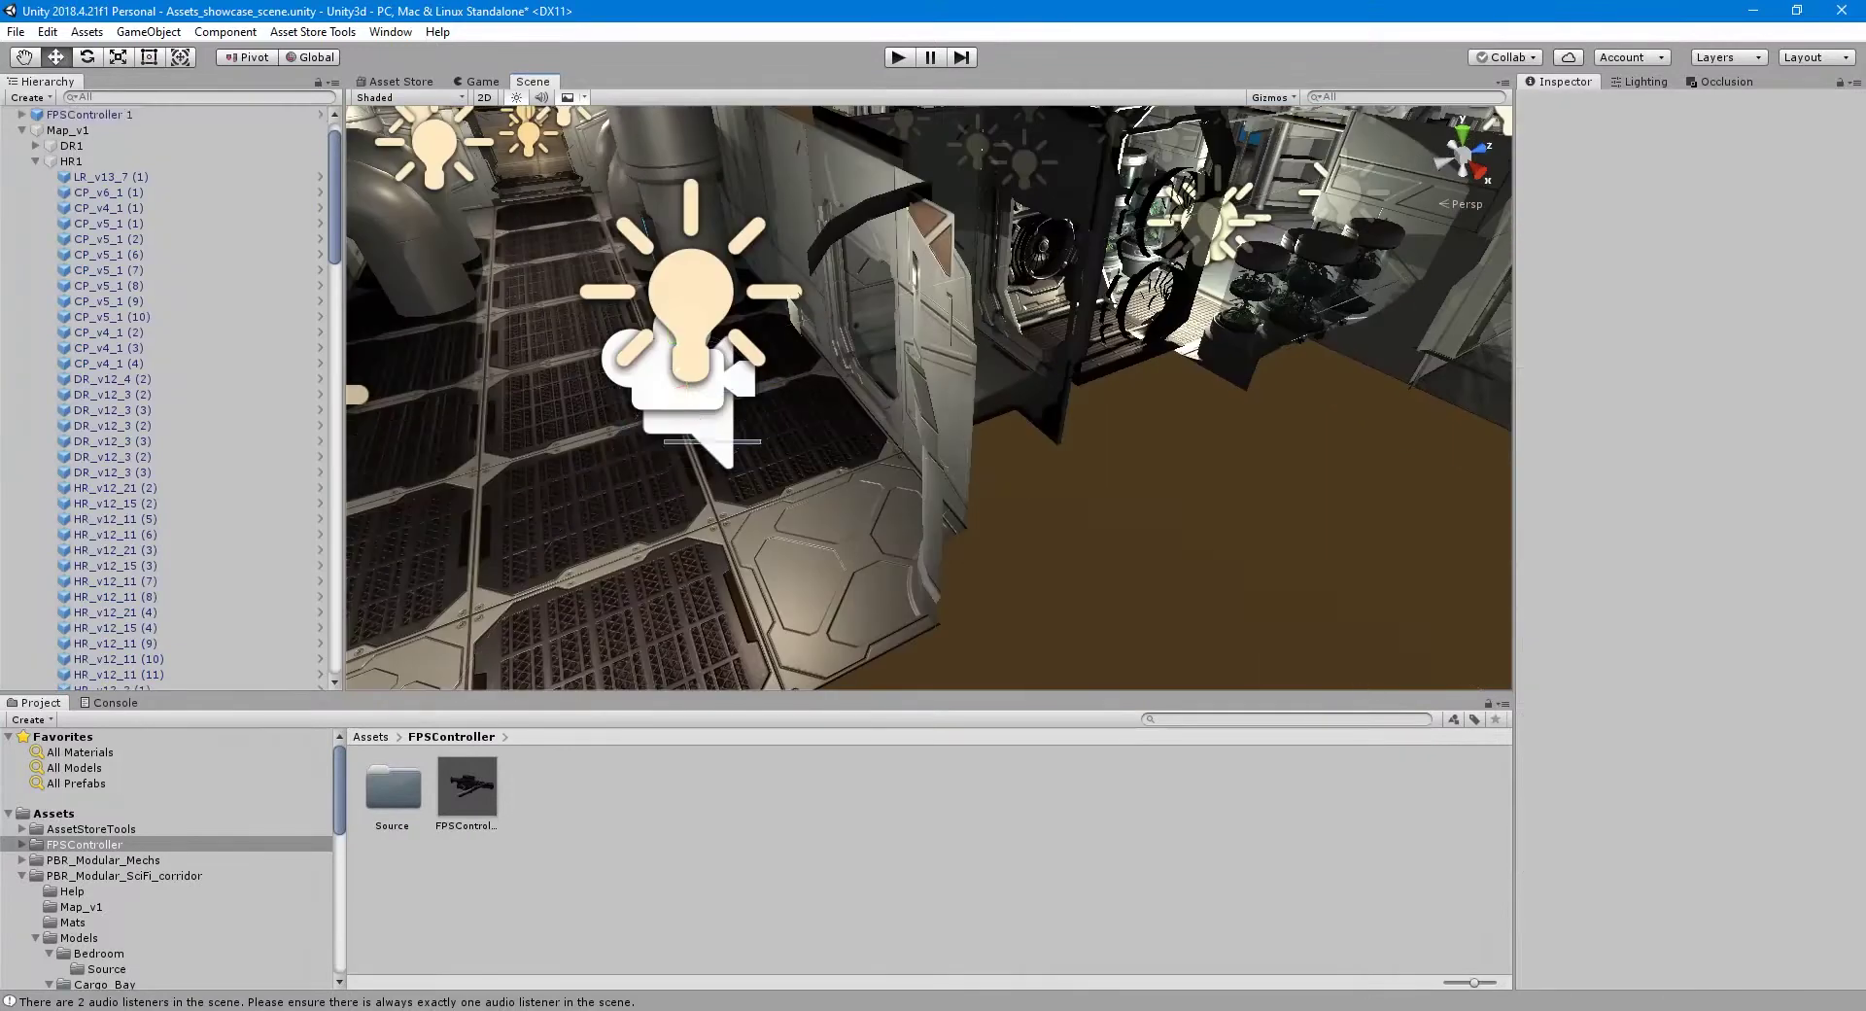
double_click(90, 114)
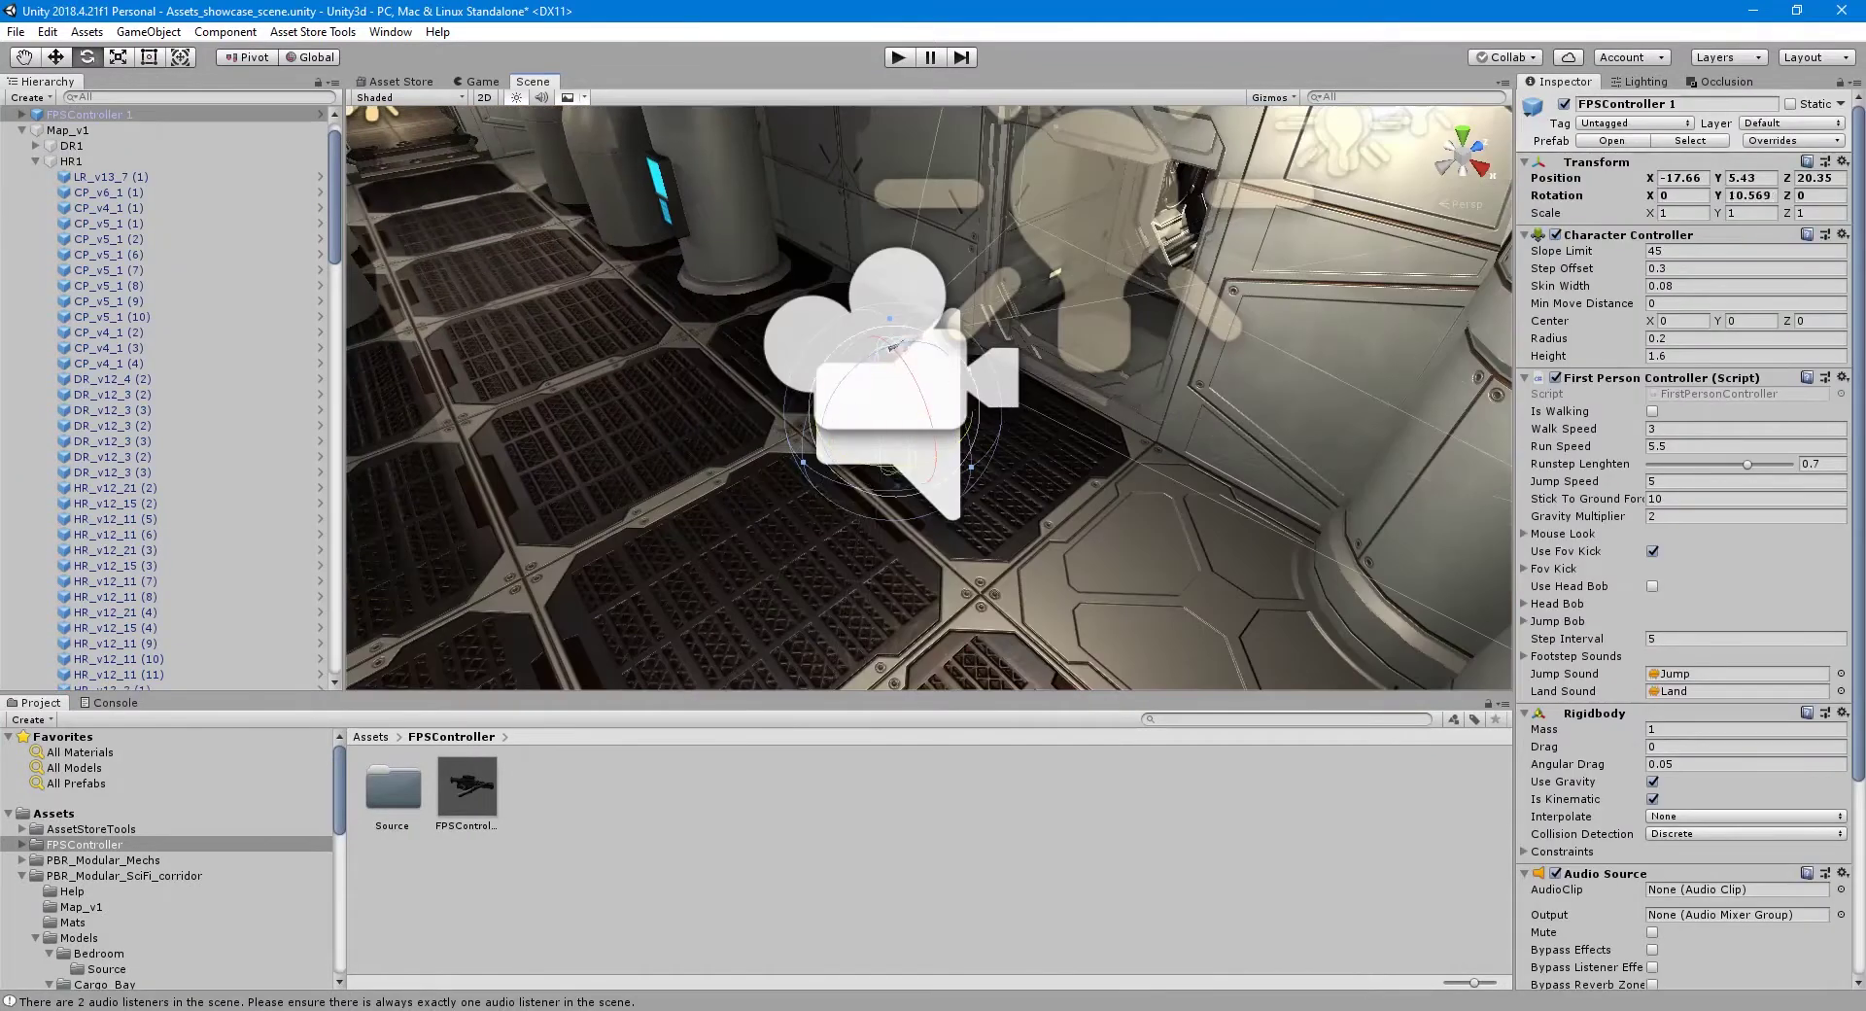
key("ctrl+p")
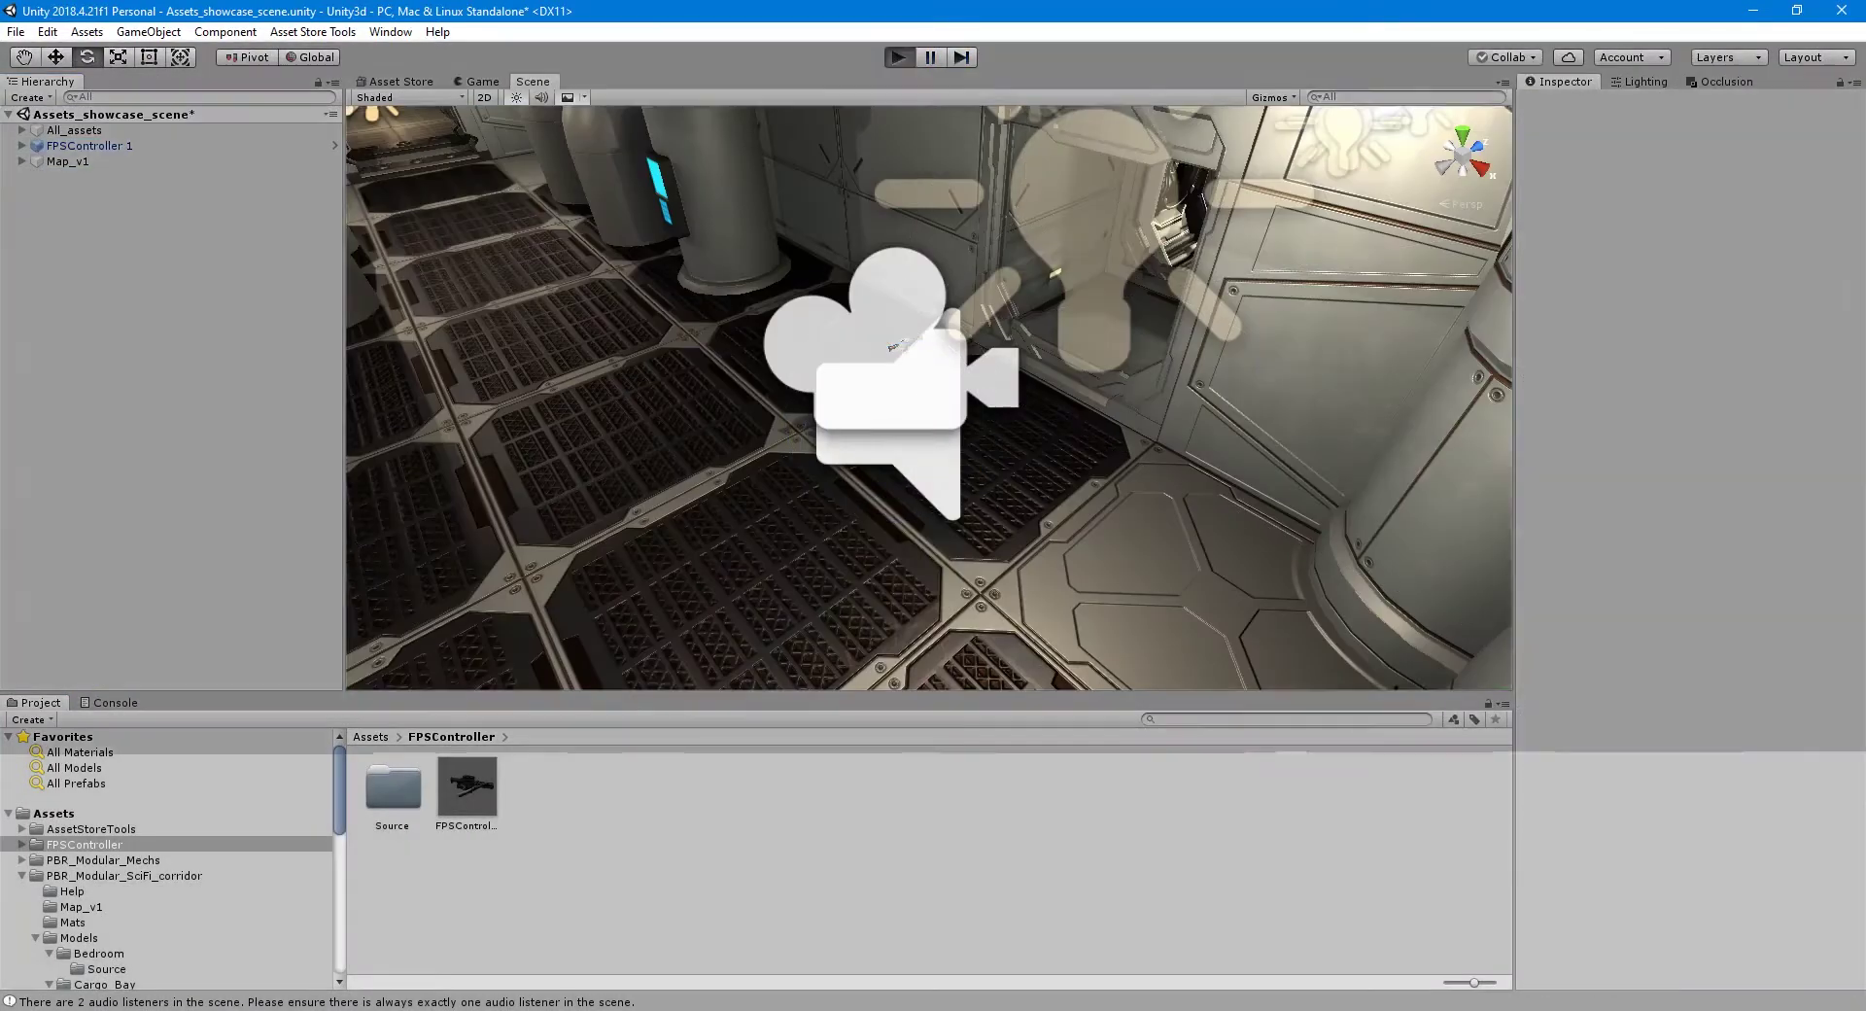
key("w")
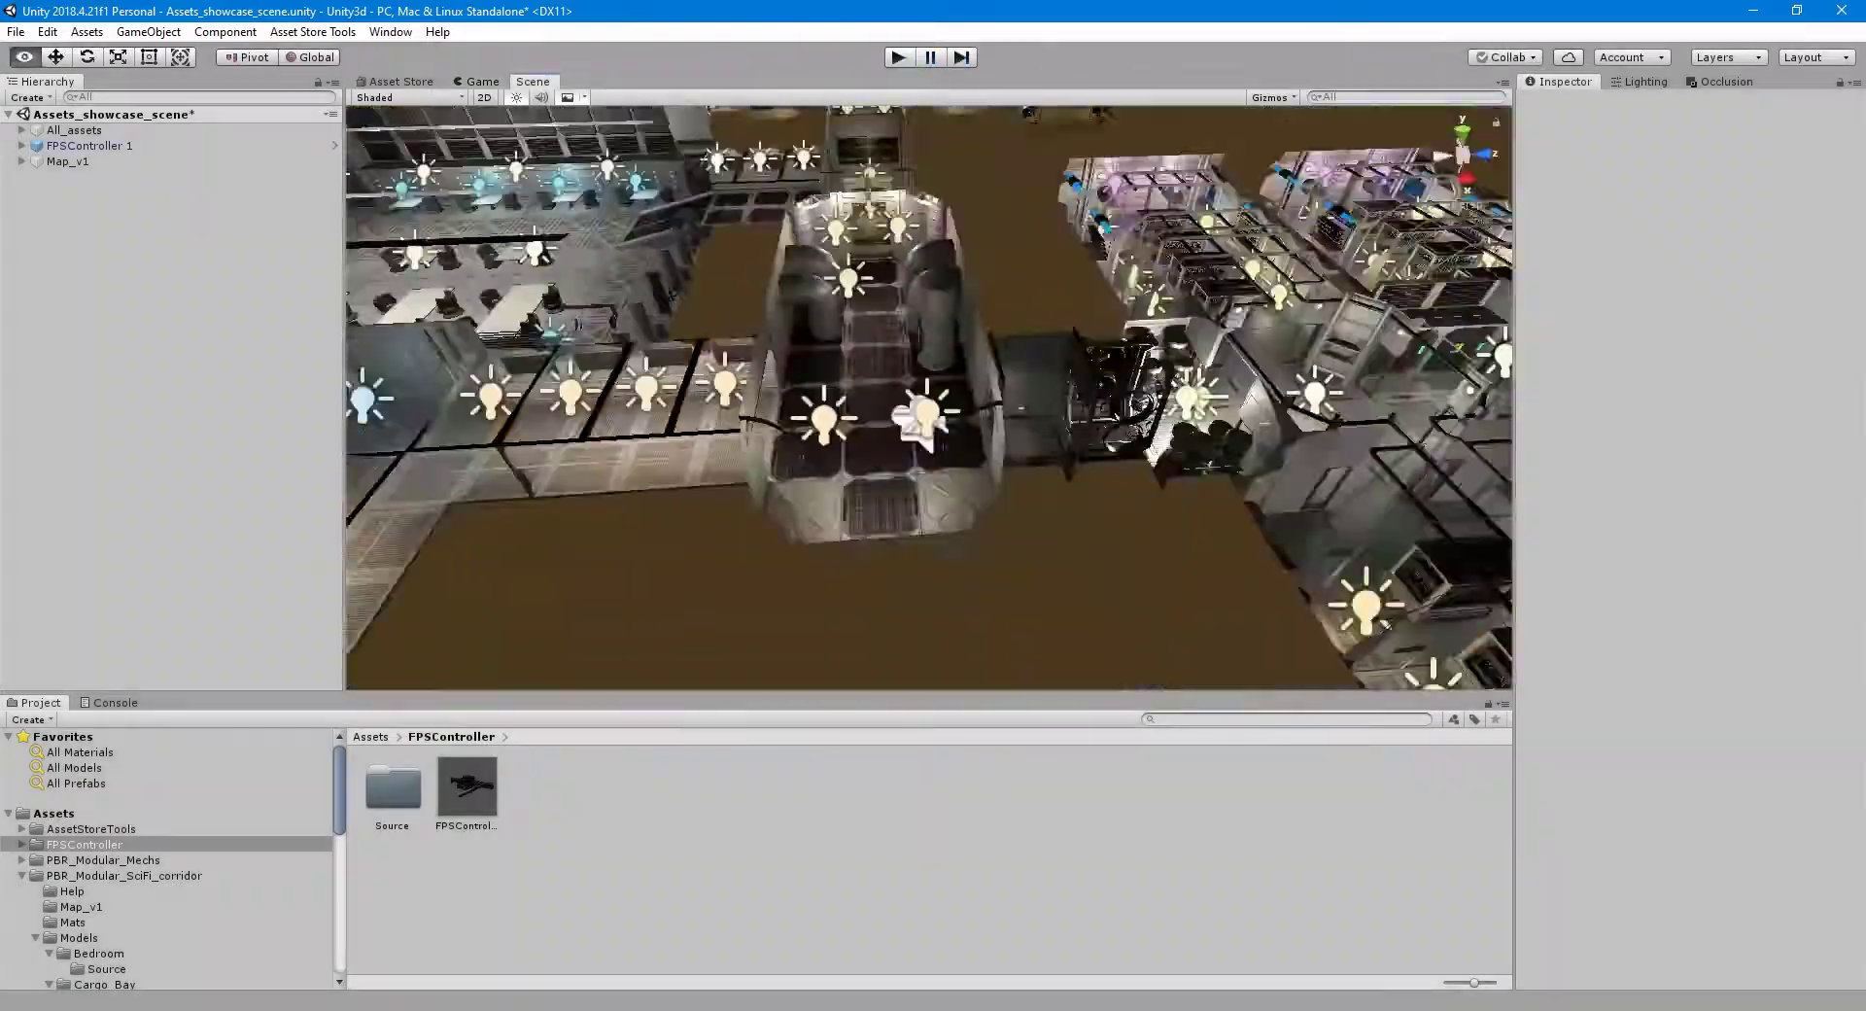
- Select all the pieces of the hydroponics room, including its side extension, in the map overview
scroll(915, 421, "down", 5)
left_click_drag(739, 243, 1263, 632)
left_click_drag(914, 421, 1020, 398, "alt")
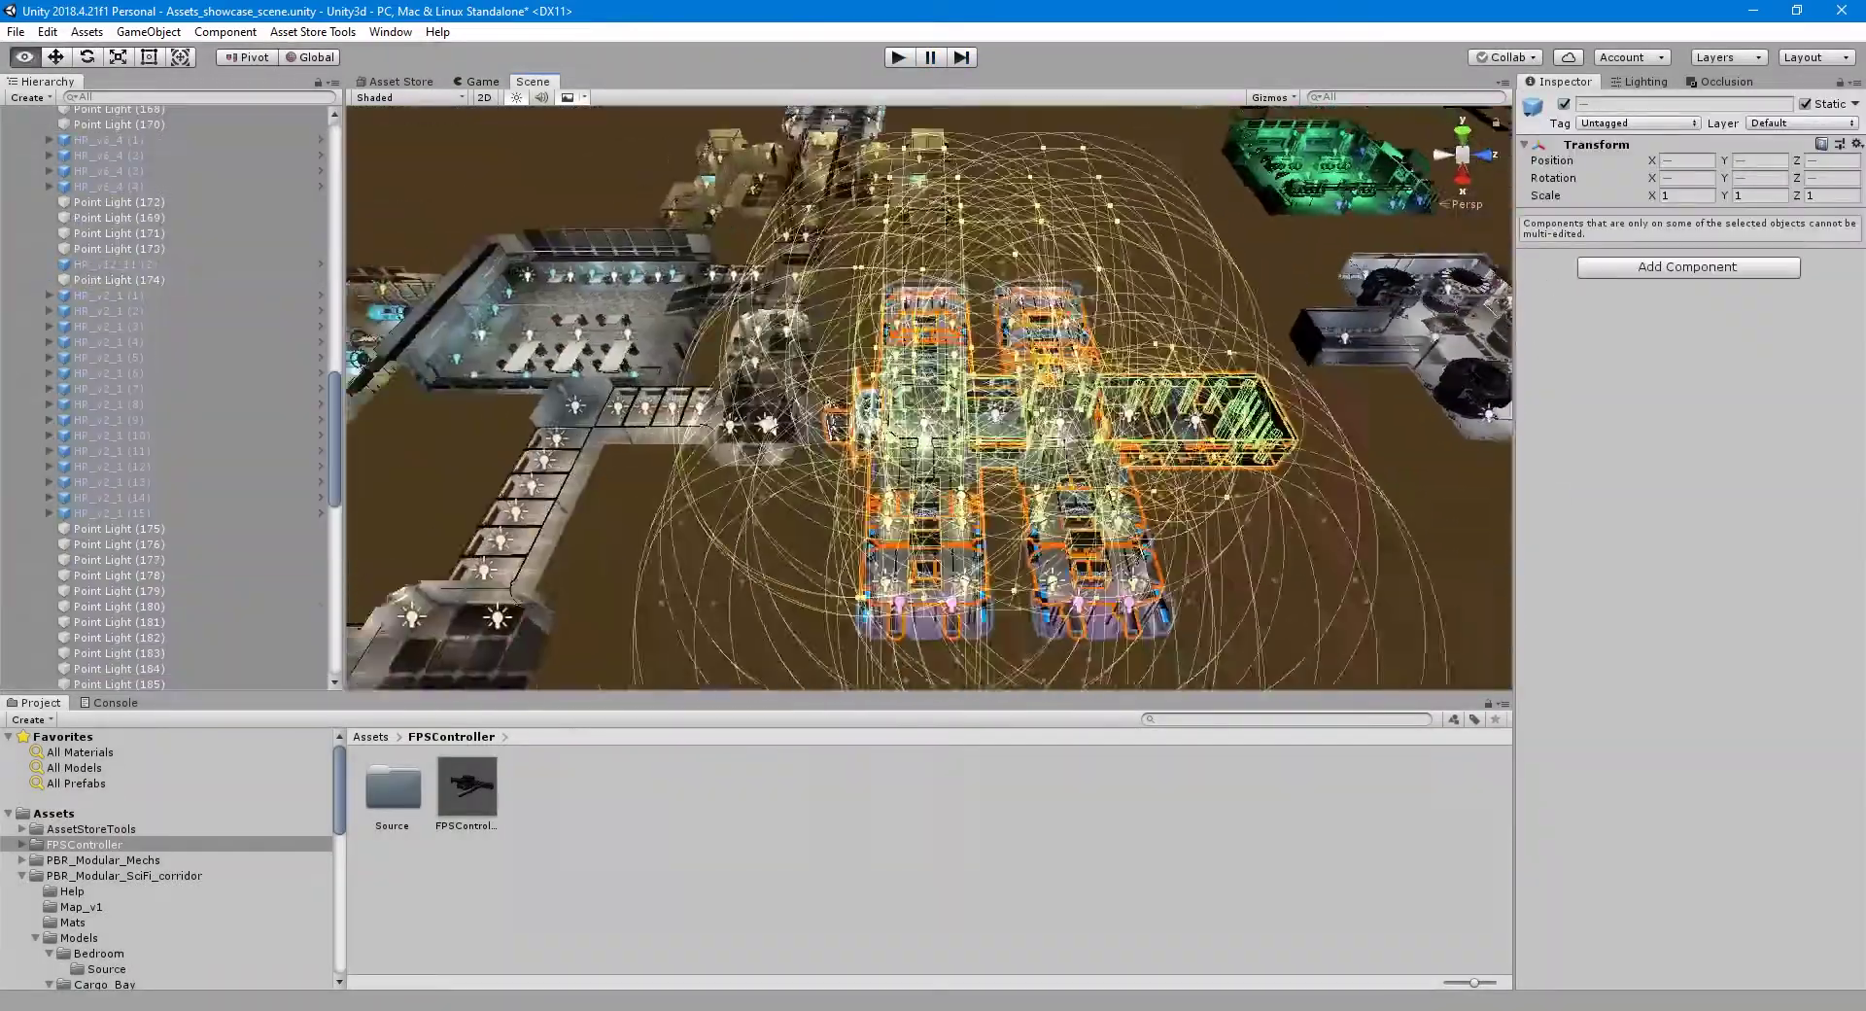
scroll(929, 398, "up", 5)
scroll(636, 483, "down", 5)
scroll(688, 437, "up", 2)
- Duplicate the HR_v10_3 planter section with its 90° Y rotation to extend the hydroponics corridor with four sections
left_click(688, 438)
key("f")
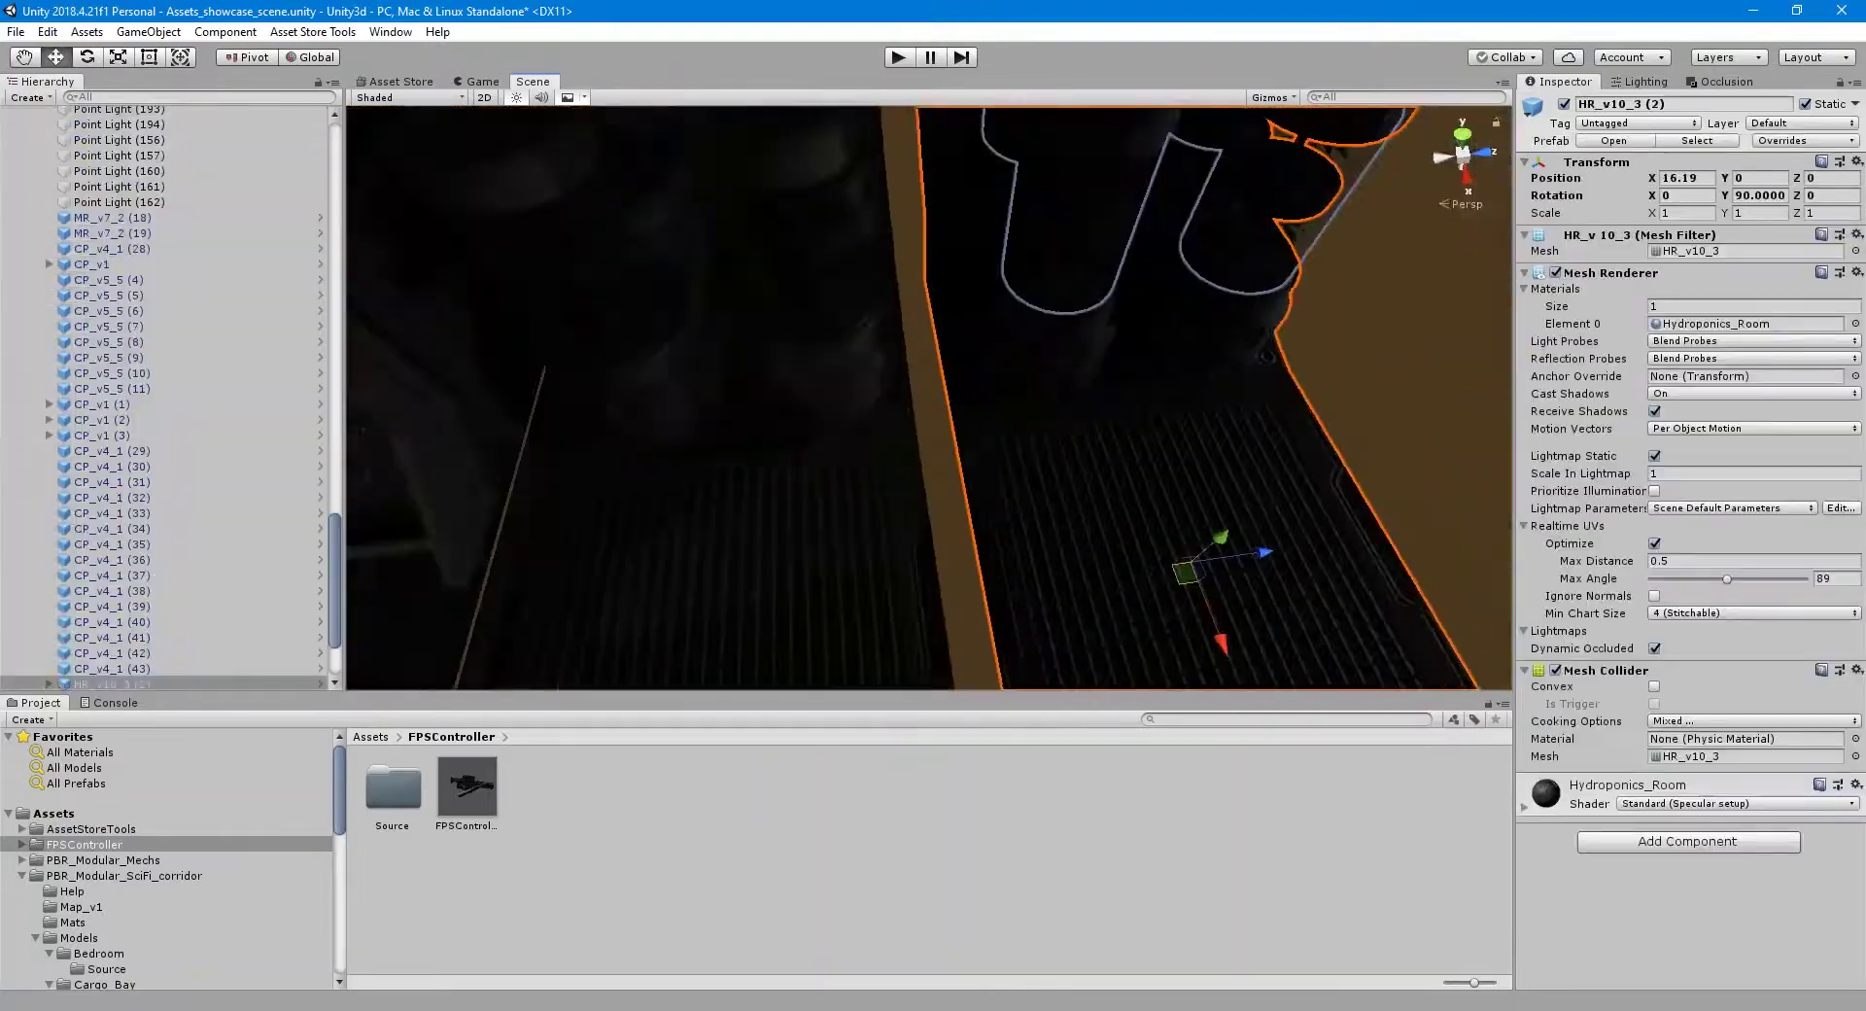
key("ctrl+d")
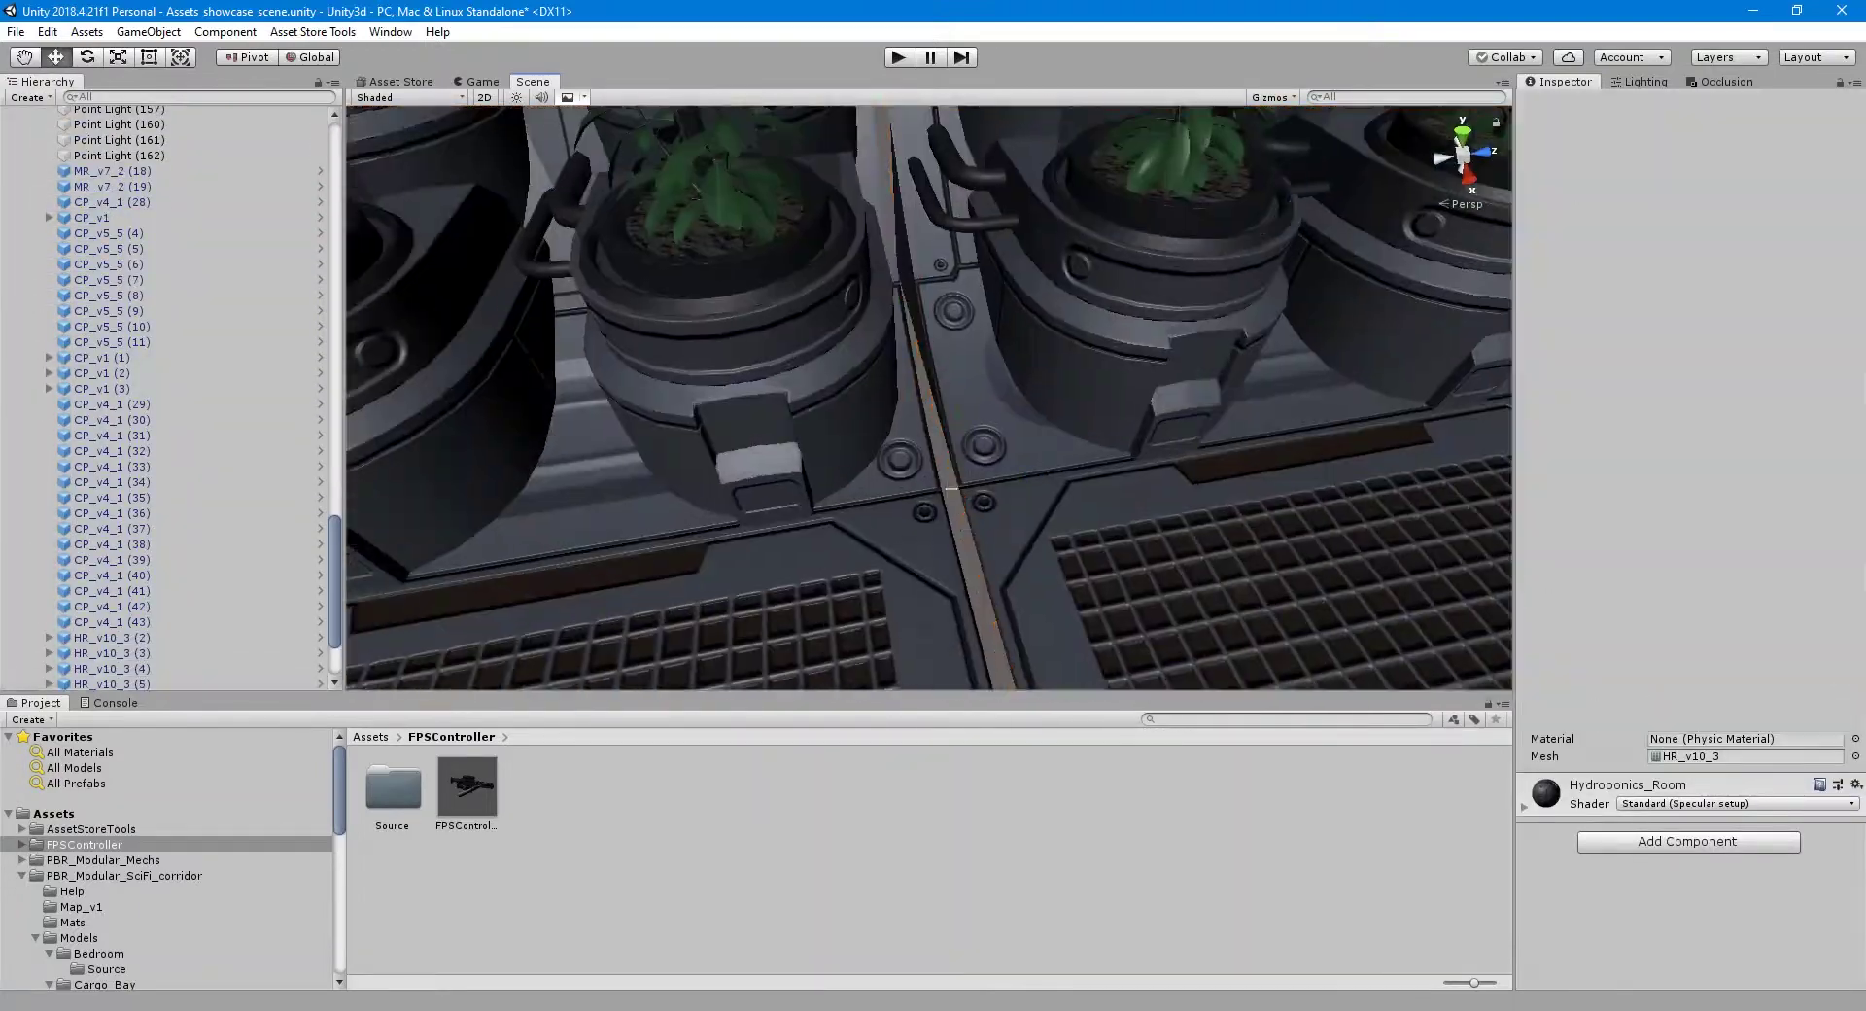
- Select the hydroponics room's pieces beside the planter corridor and playtest the view down the corridor
scroll(928, 399, "down", 5)
left_click_drag(918, 214, 1162, 646)
left_click_drag(666, 342, 372, 297, "alt")
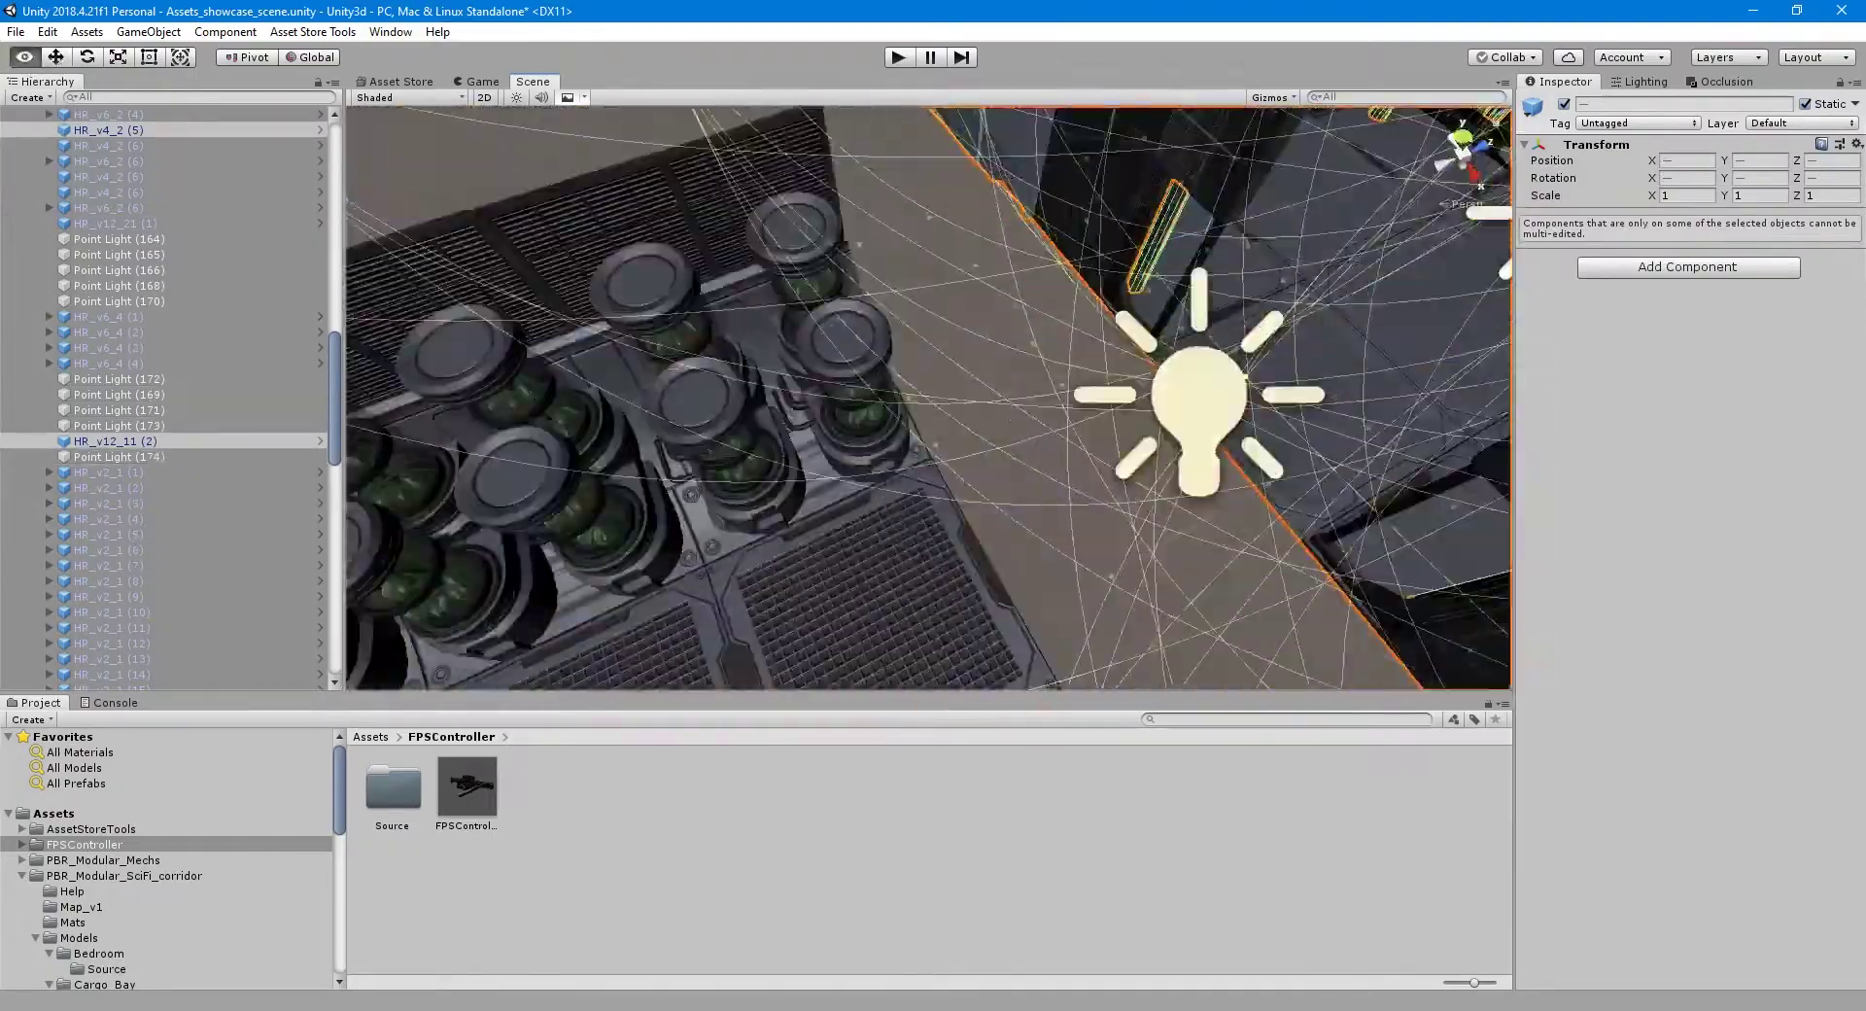
key("ctrl+p")
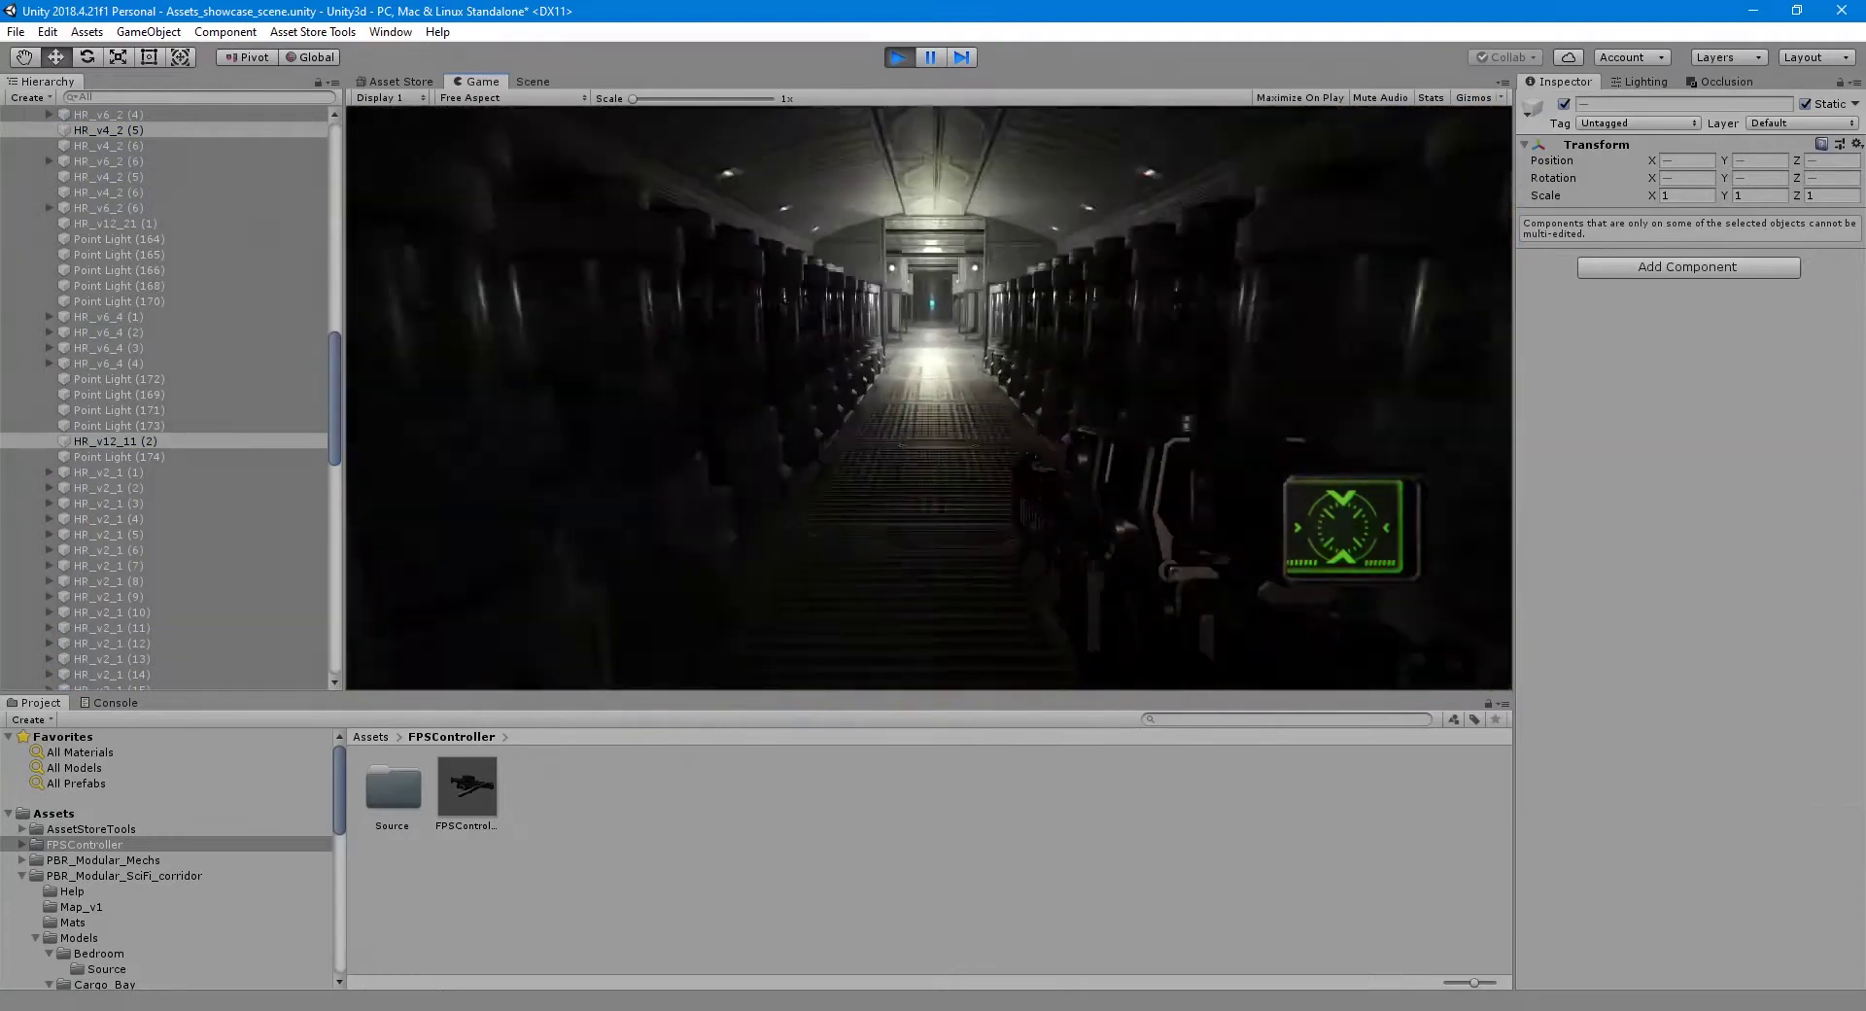
key("ctrl+p")
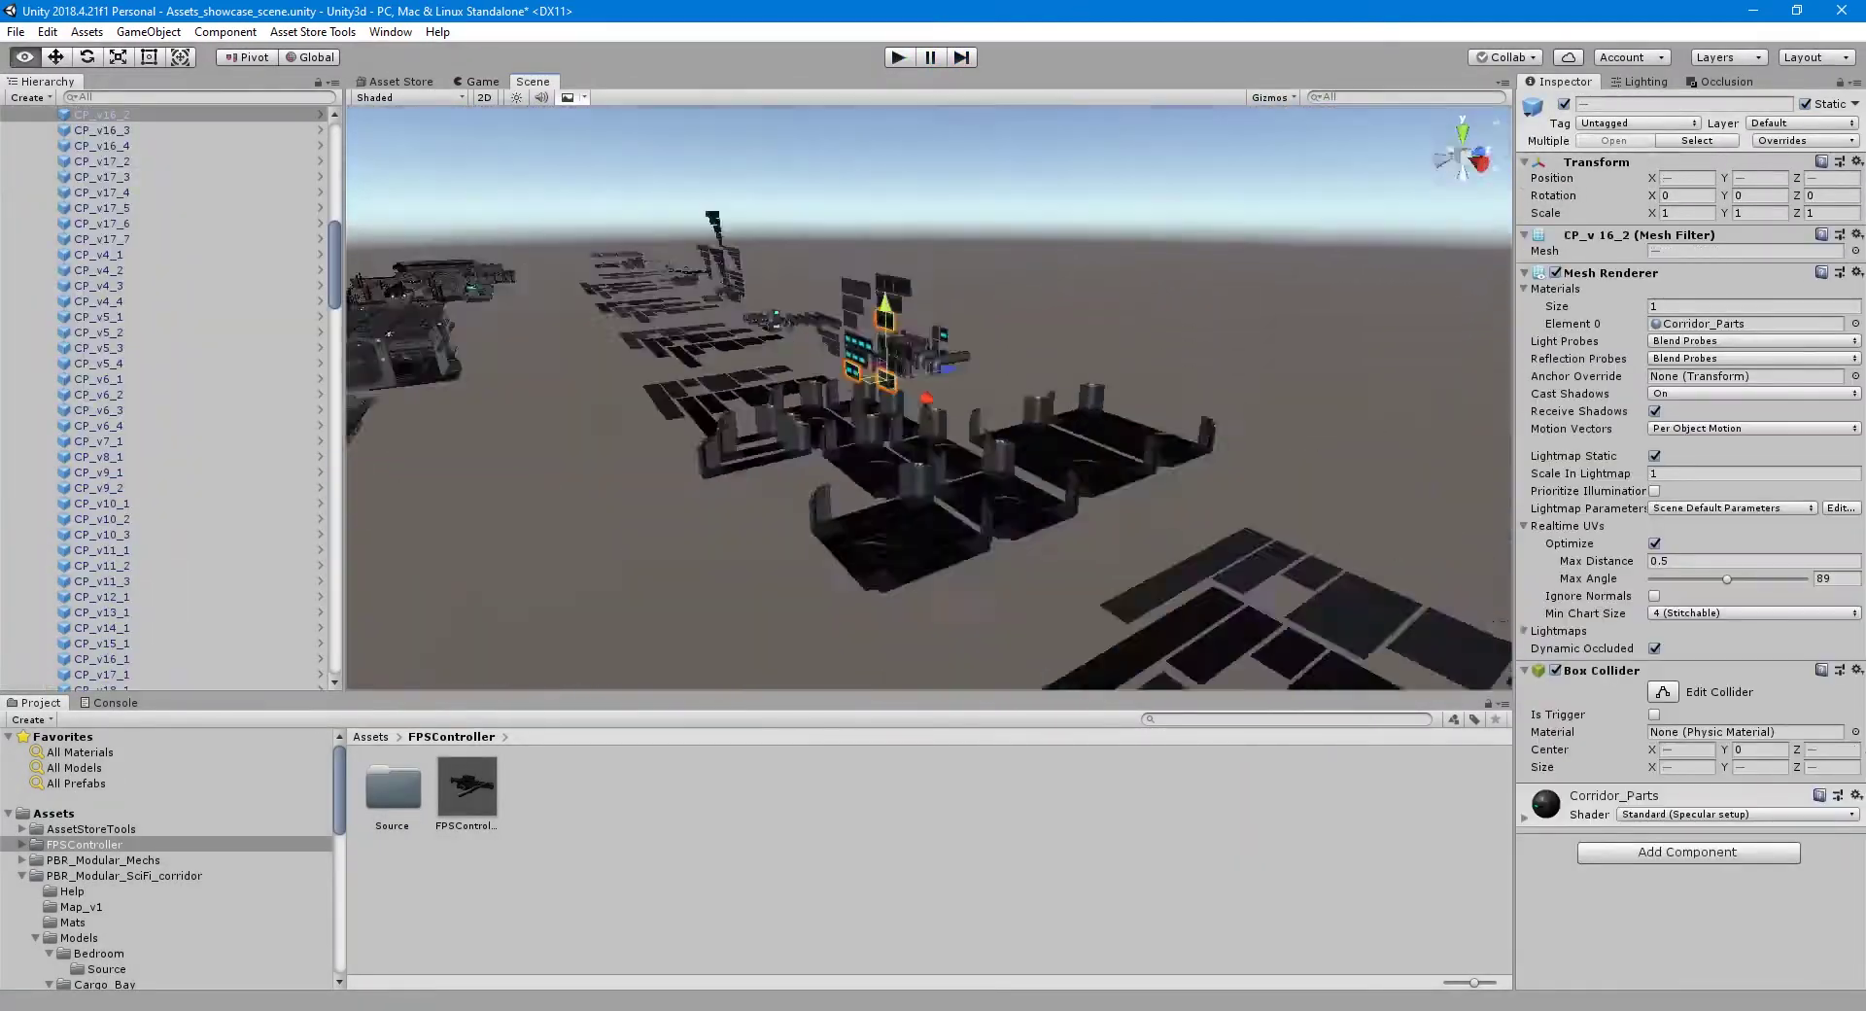
- Try CP_v16_2 screen panels on both side walls, with the second copy rotated -270° on Y, and playtest them
key("ctrl+d")
double_click(111, 683)
key("ctrl+d")
key("e")
key("f")
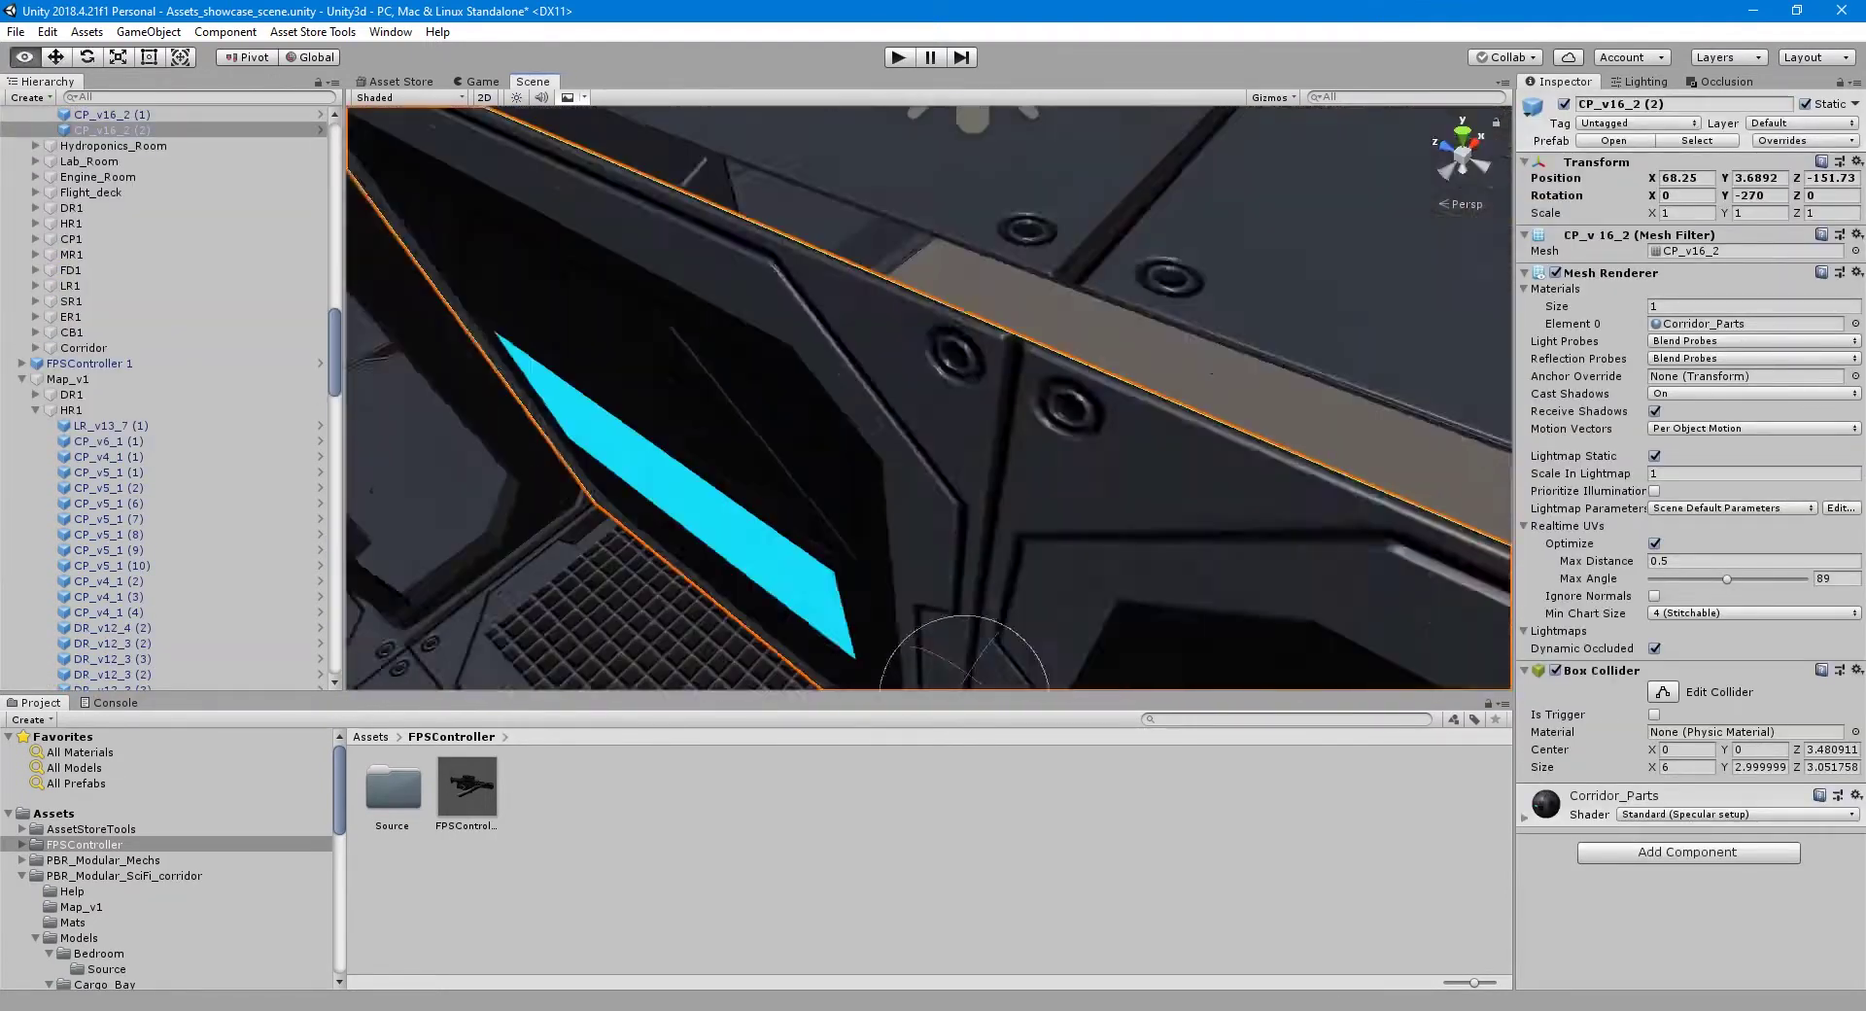
key("ctrl+p")
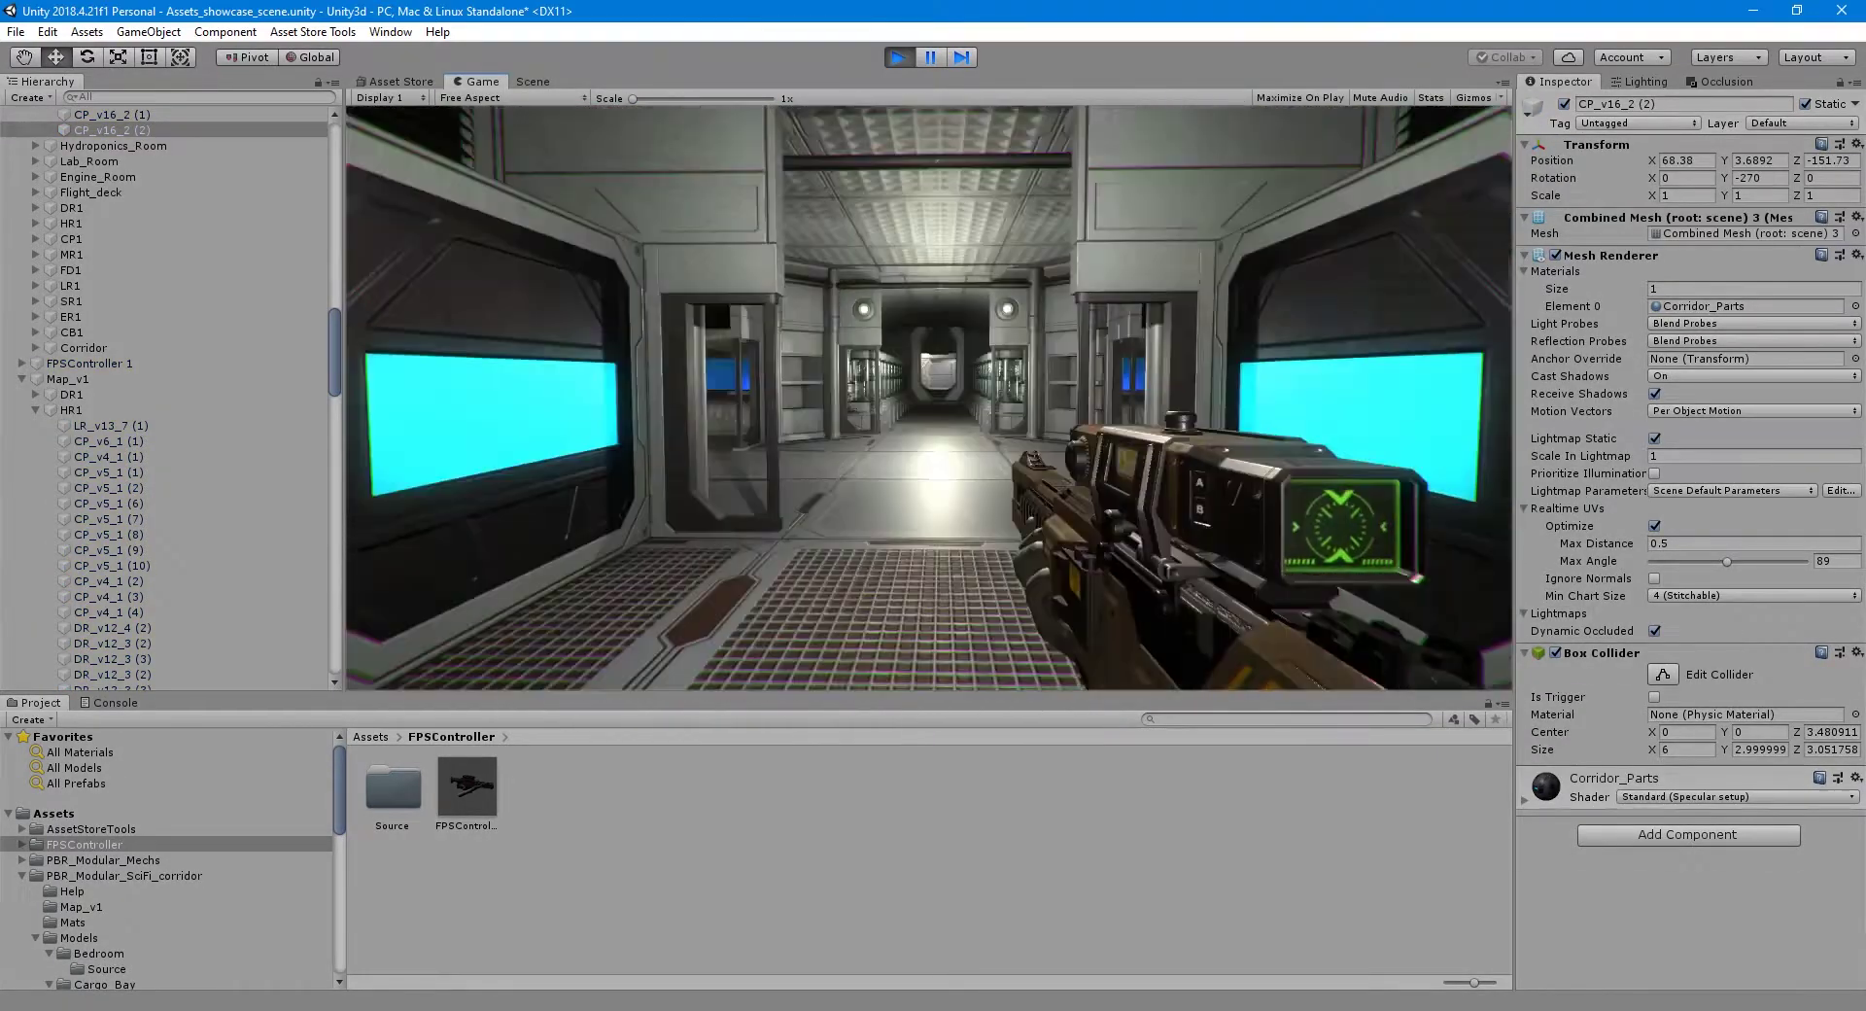
key("ctrl+p")
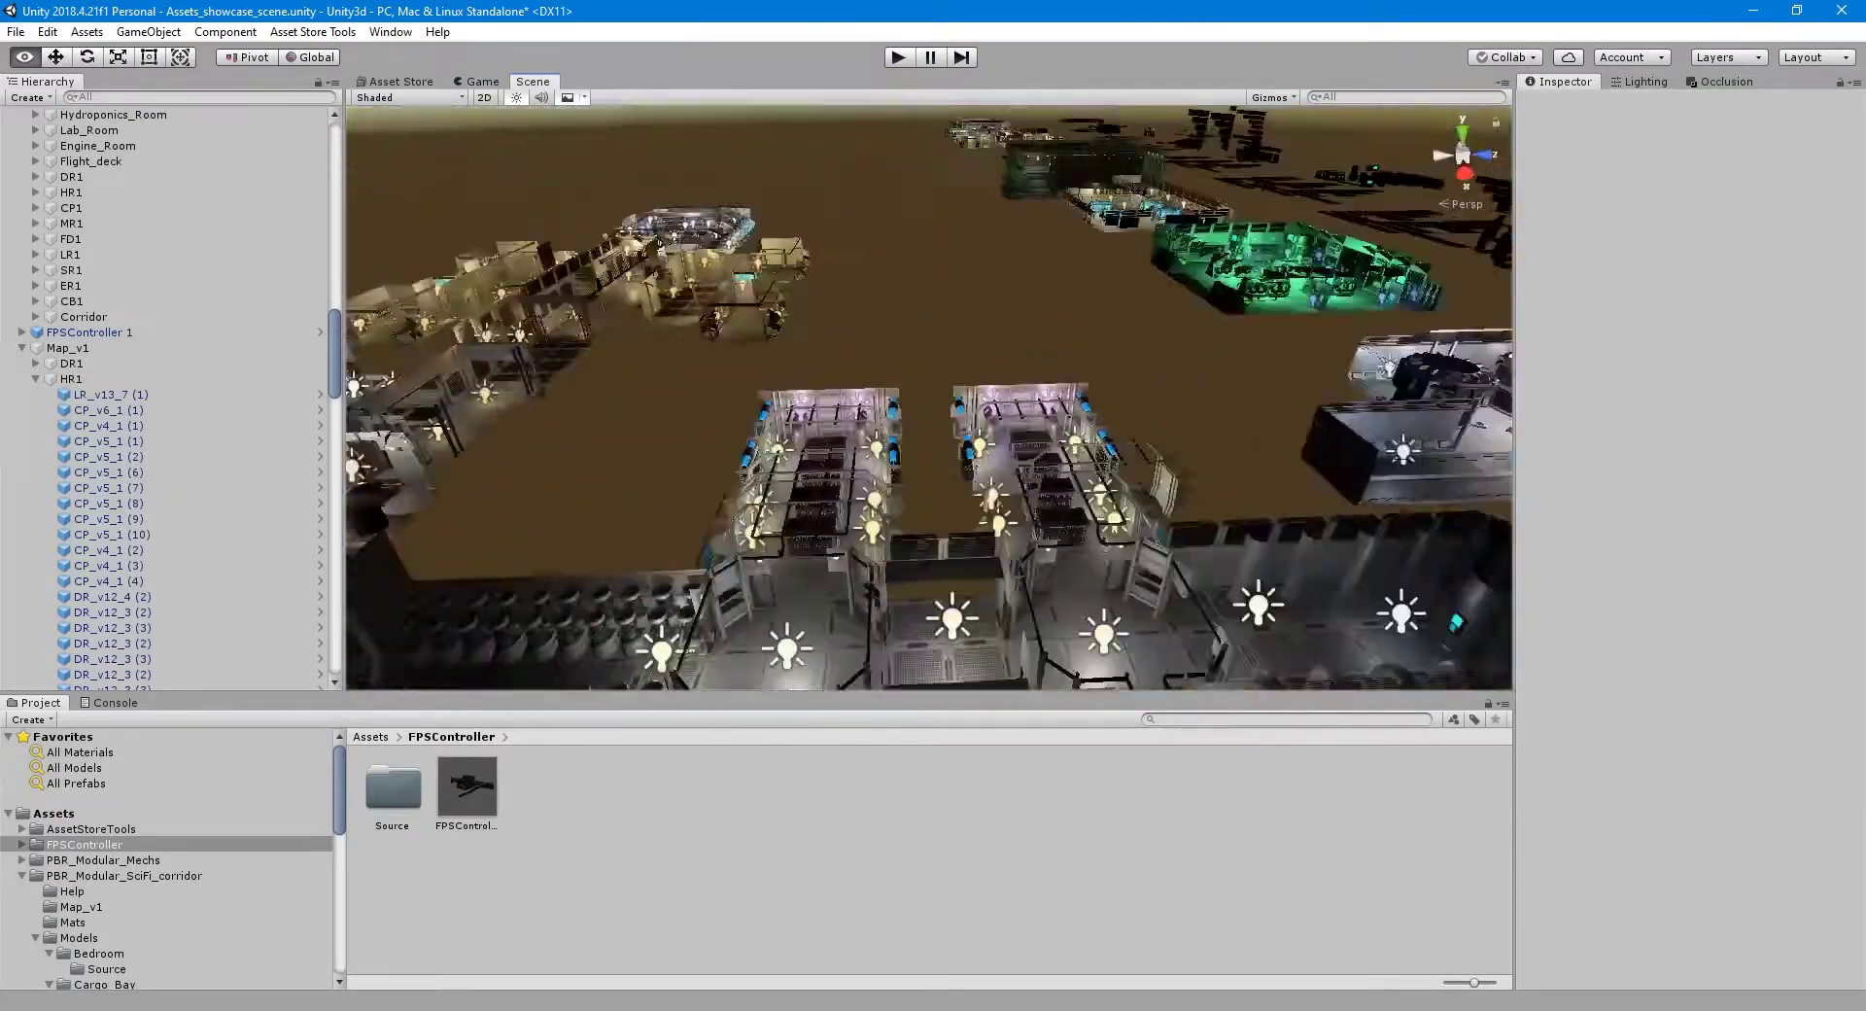
- Try CP_v13_2 slatted panels on both side walls, with the duplicate rotated -270° on Y, and playtest them
left_click(1283, 398)
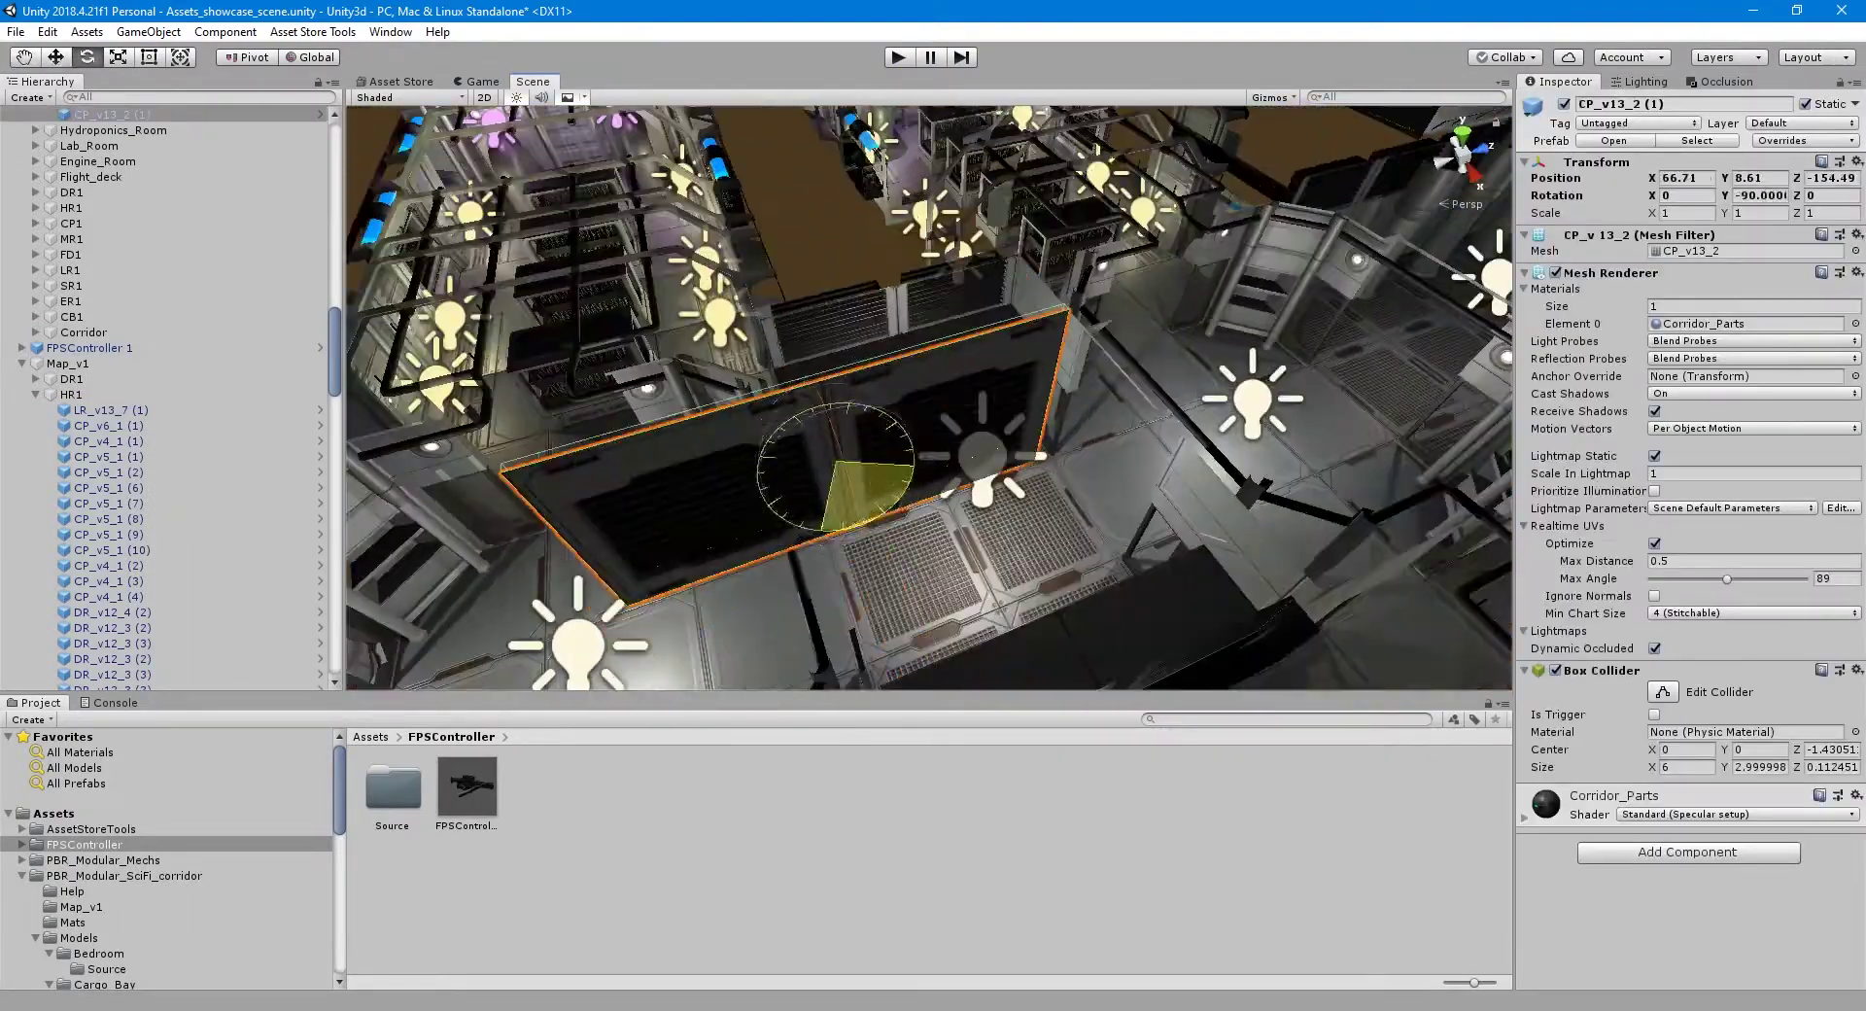
key("f")
key("ctrl+d")
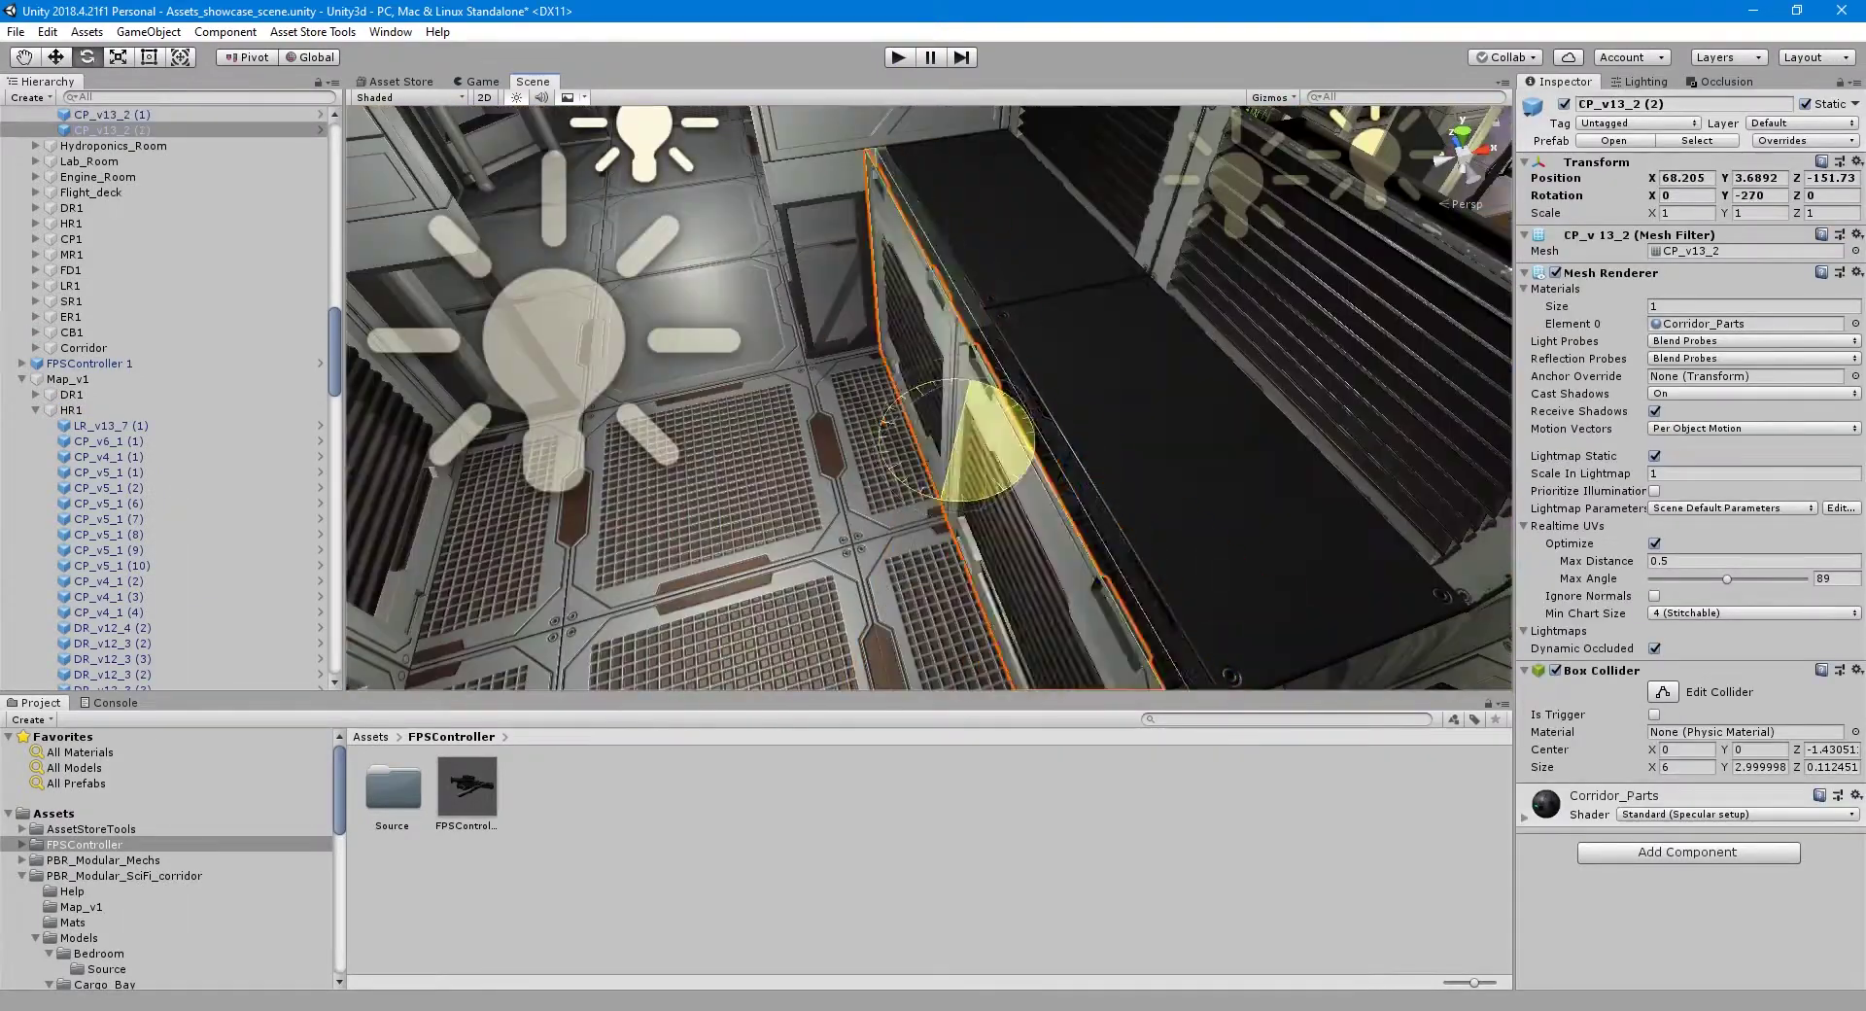
key("ctrl+p")
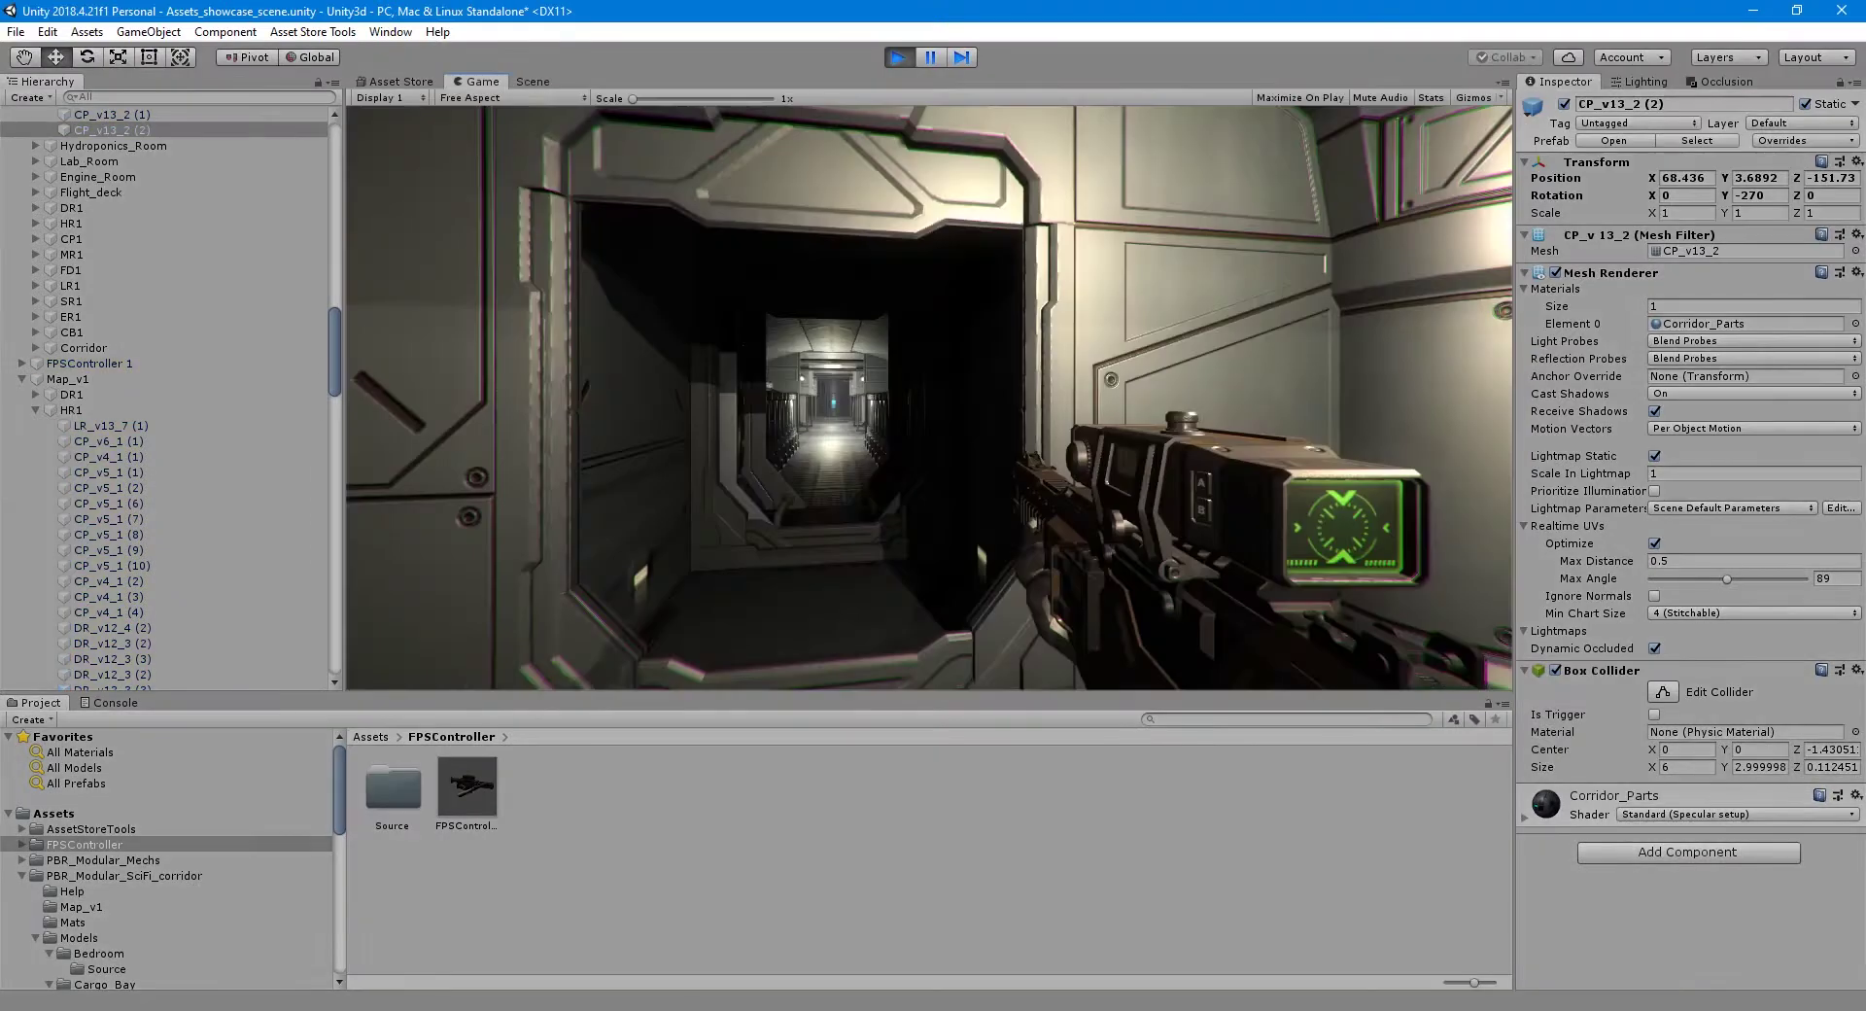
key("w")
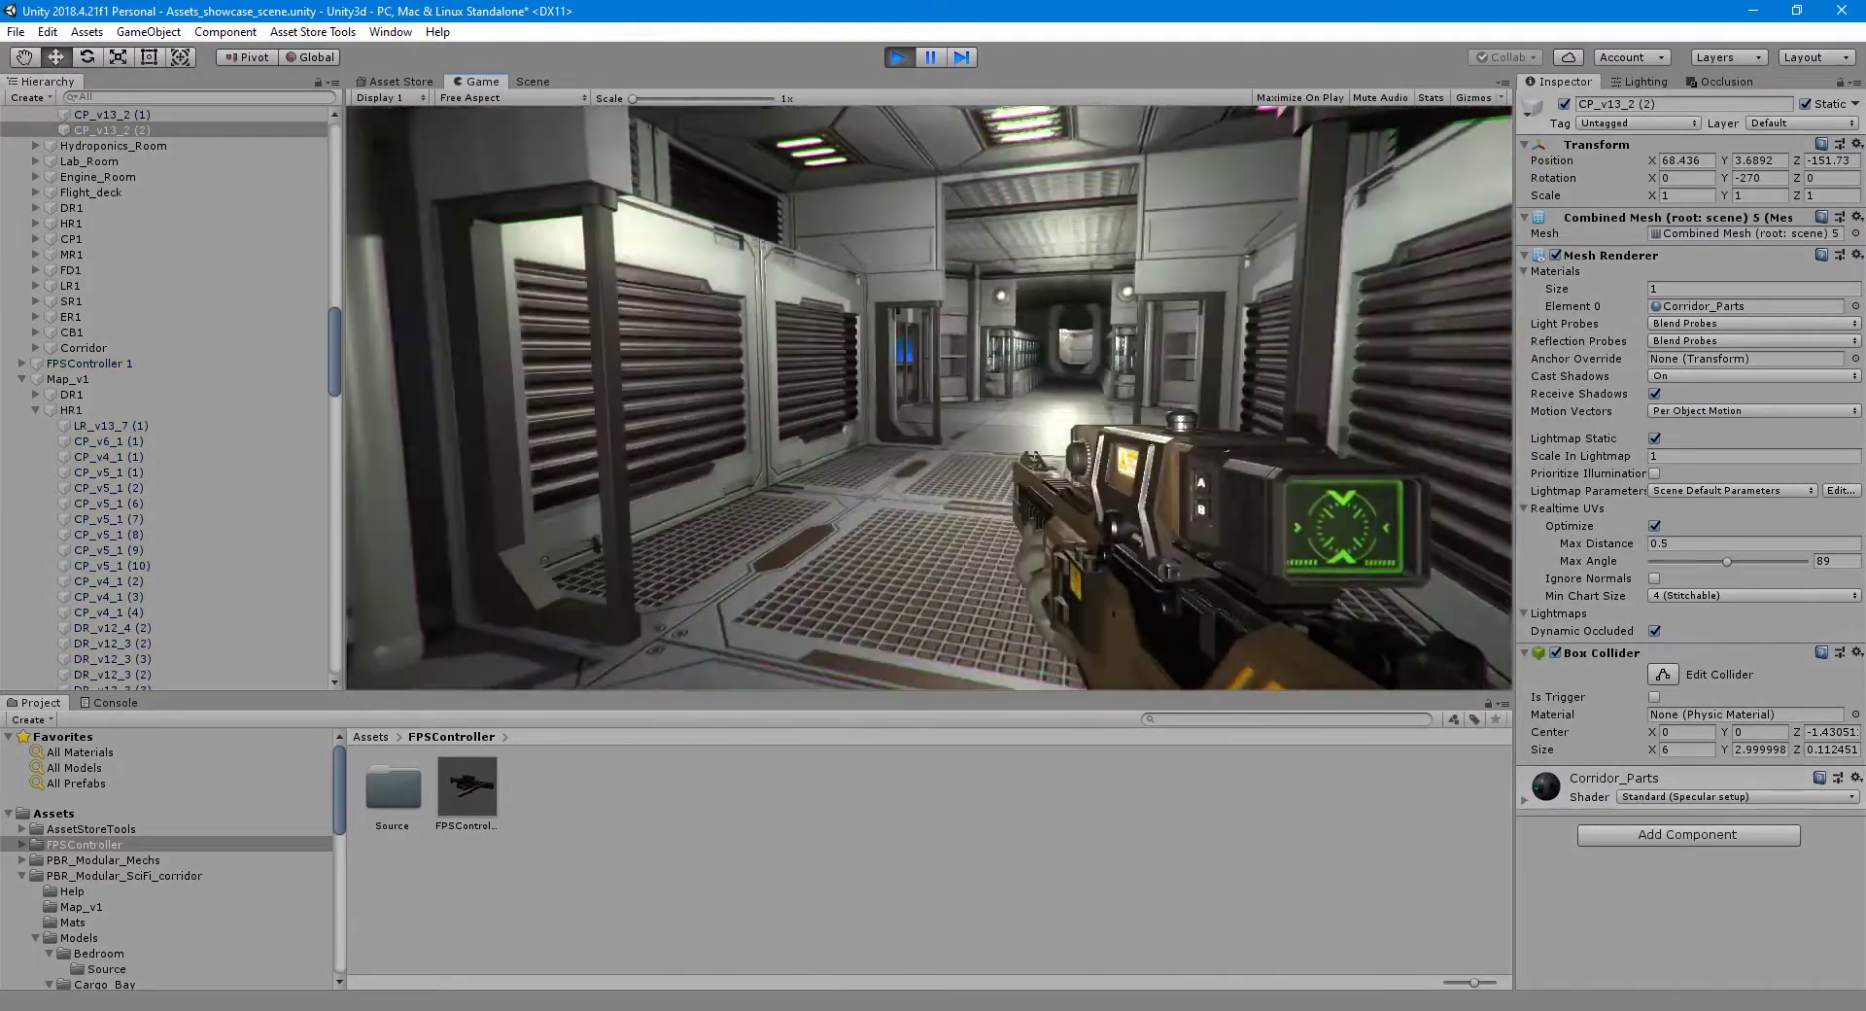
key("ctrl+p")
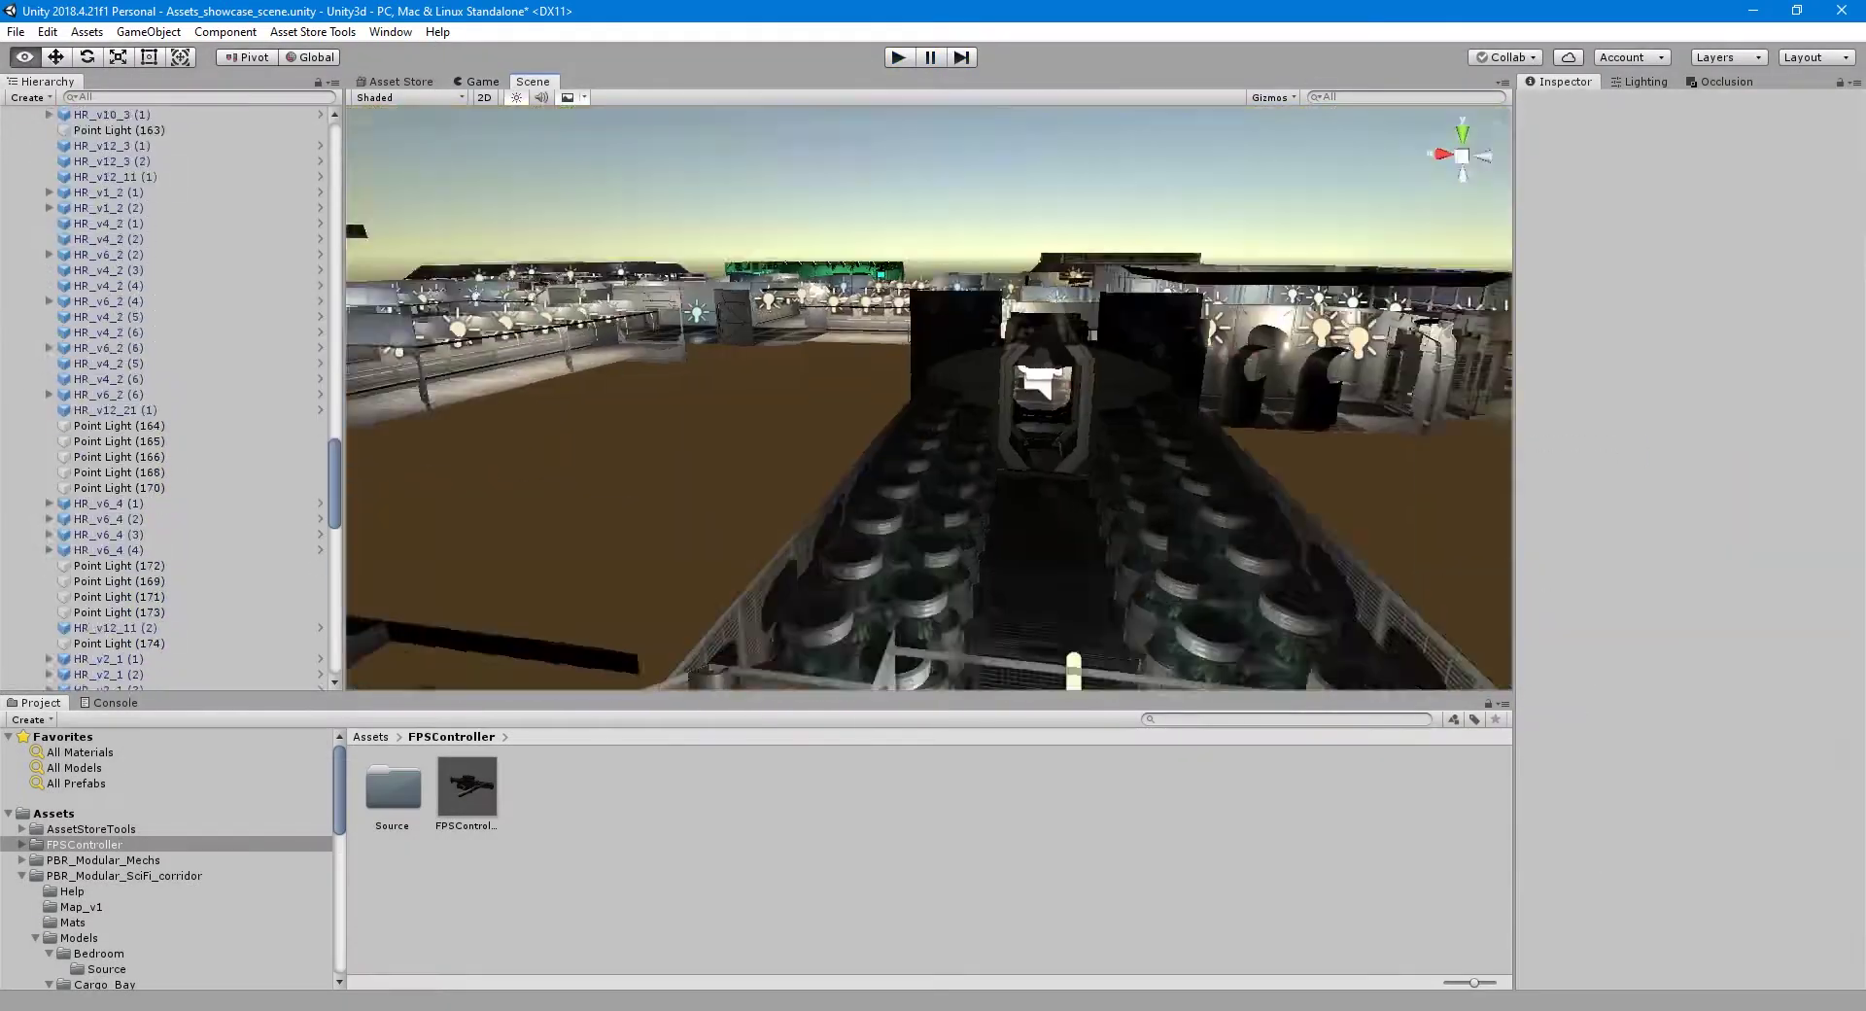
- Line each side of the grated floor section with two ER_v4 fan panels, one pair rotated 180° on Y, and playtest them
left_click(645, 429)
key("w")
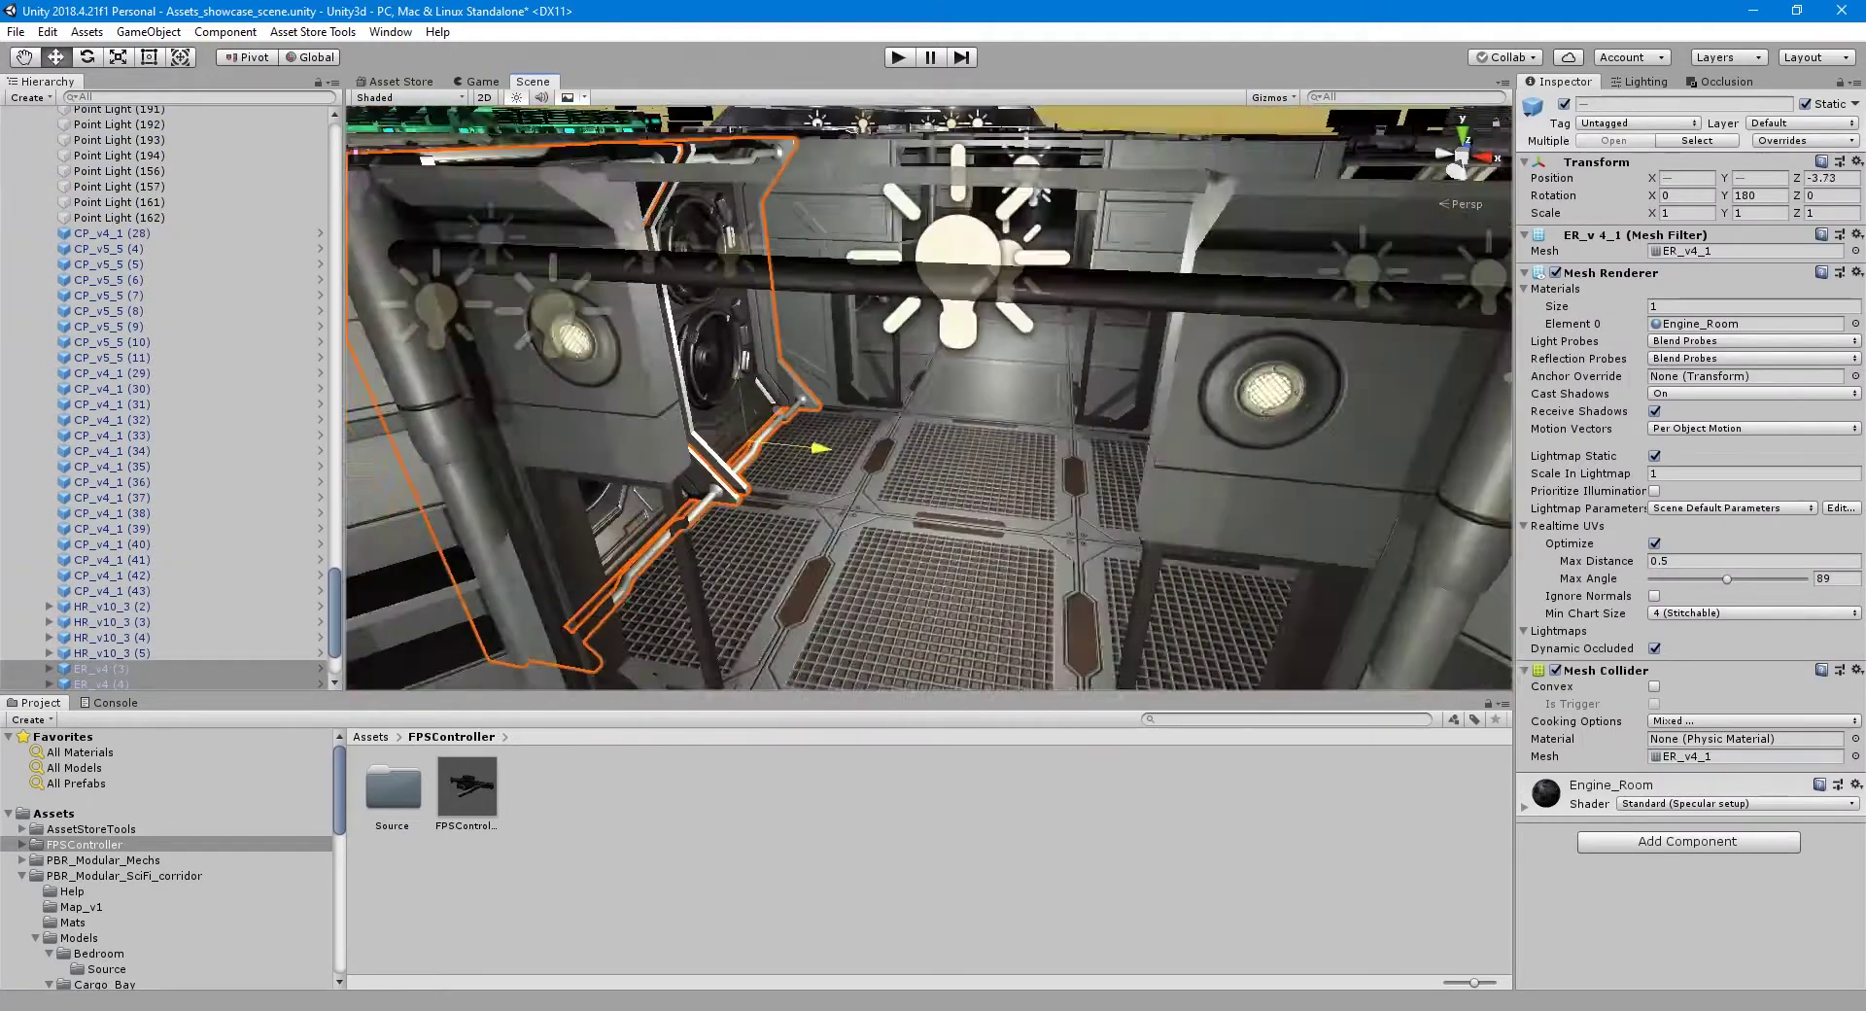
left_click(1311, 389)
key("e")
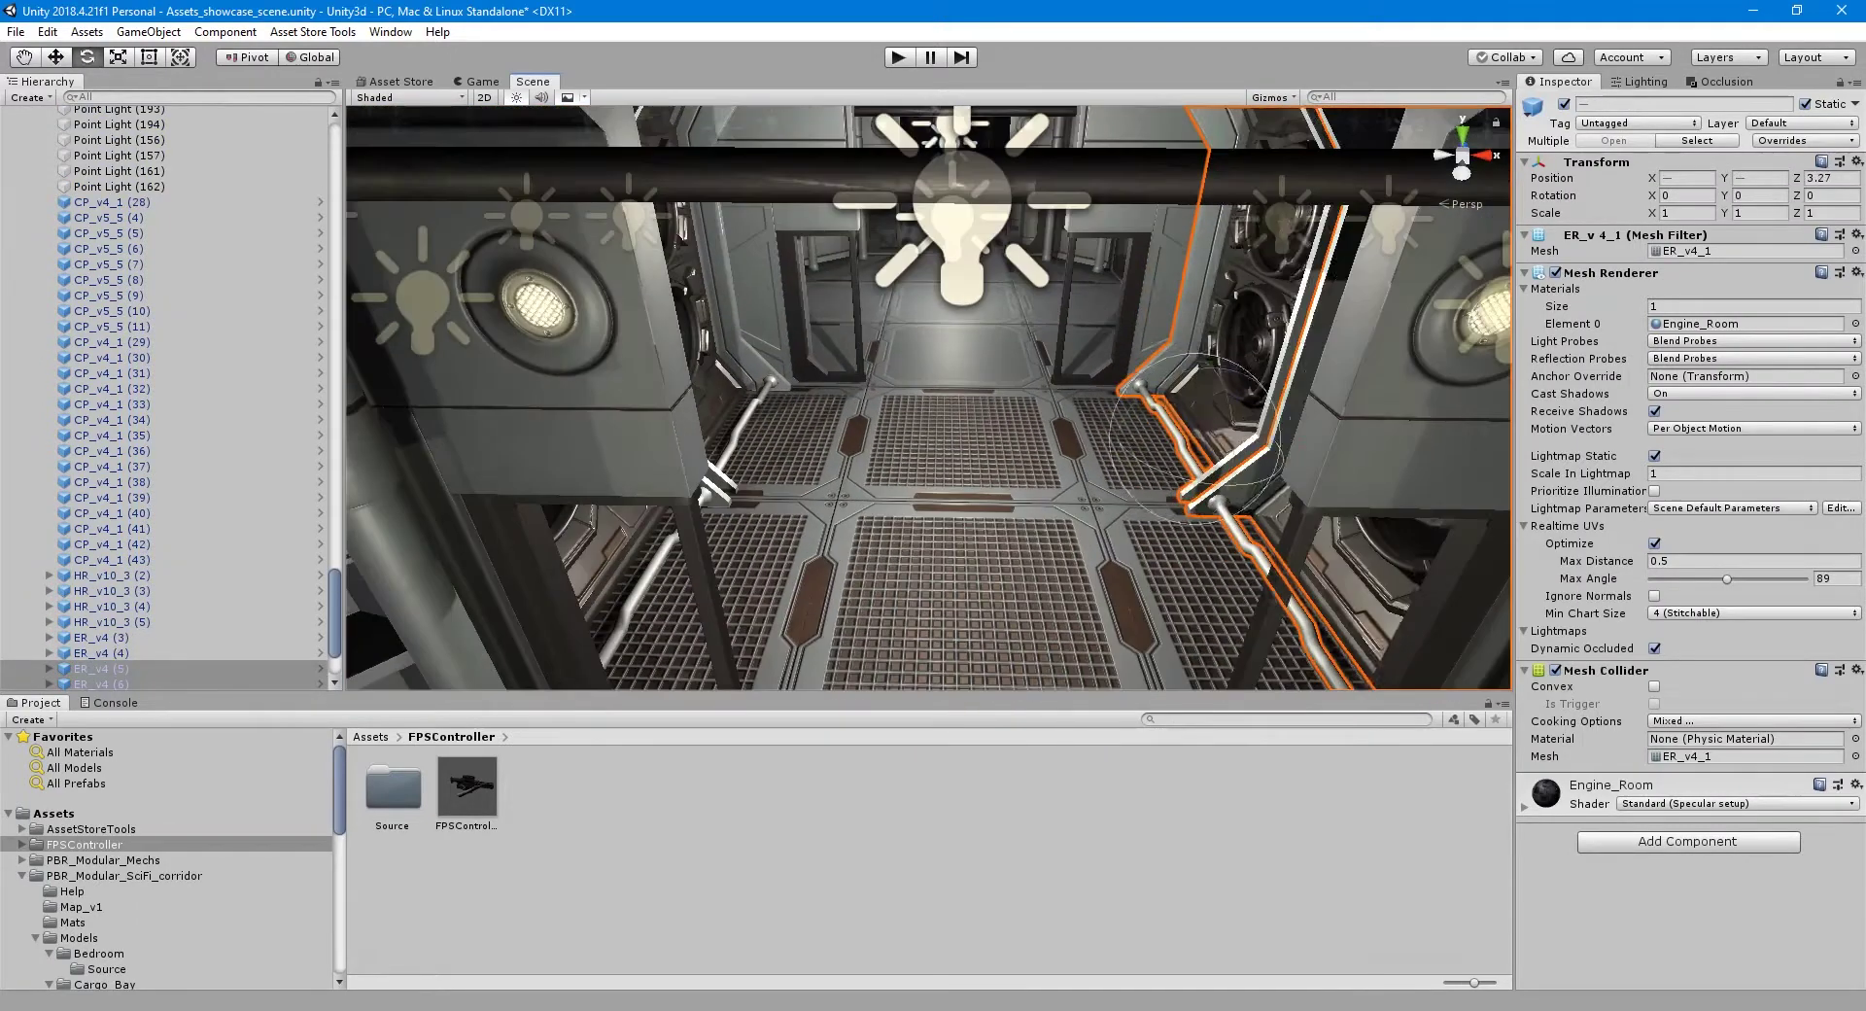
key("ctrl+p")
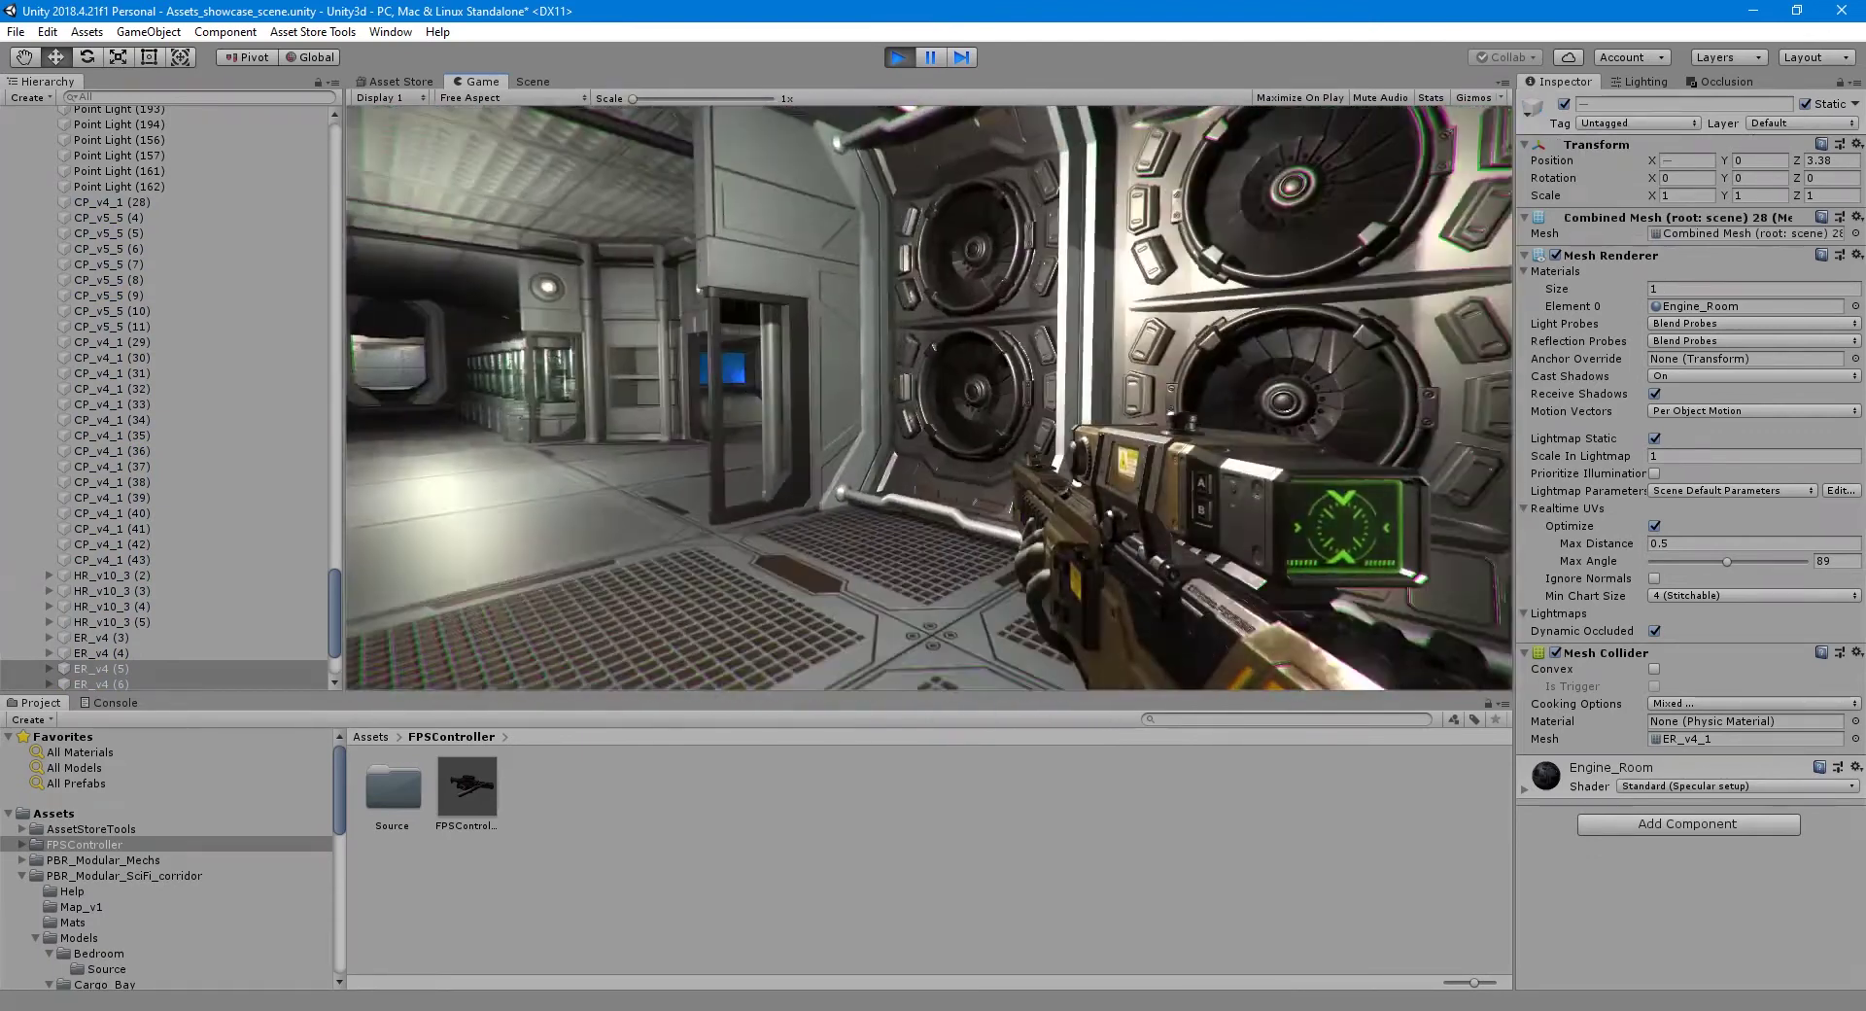
key("ctrl+p")
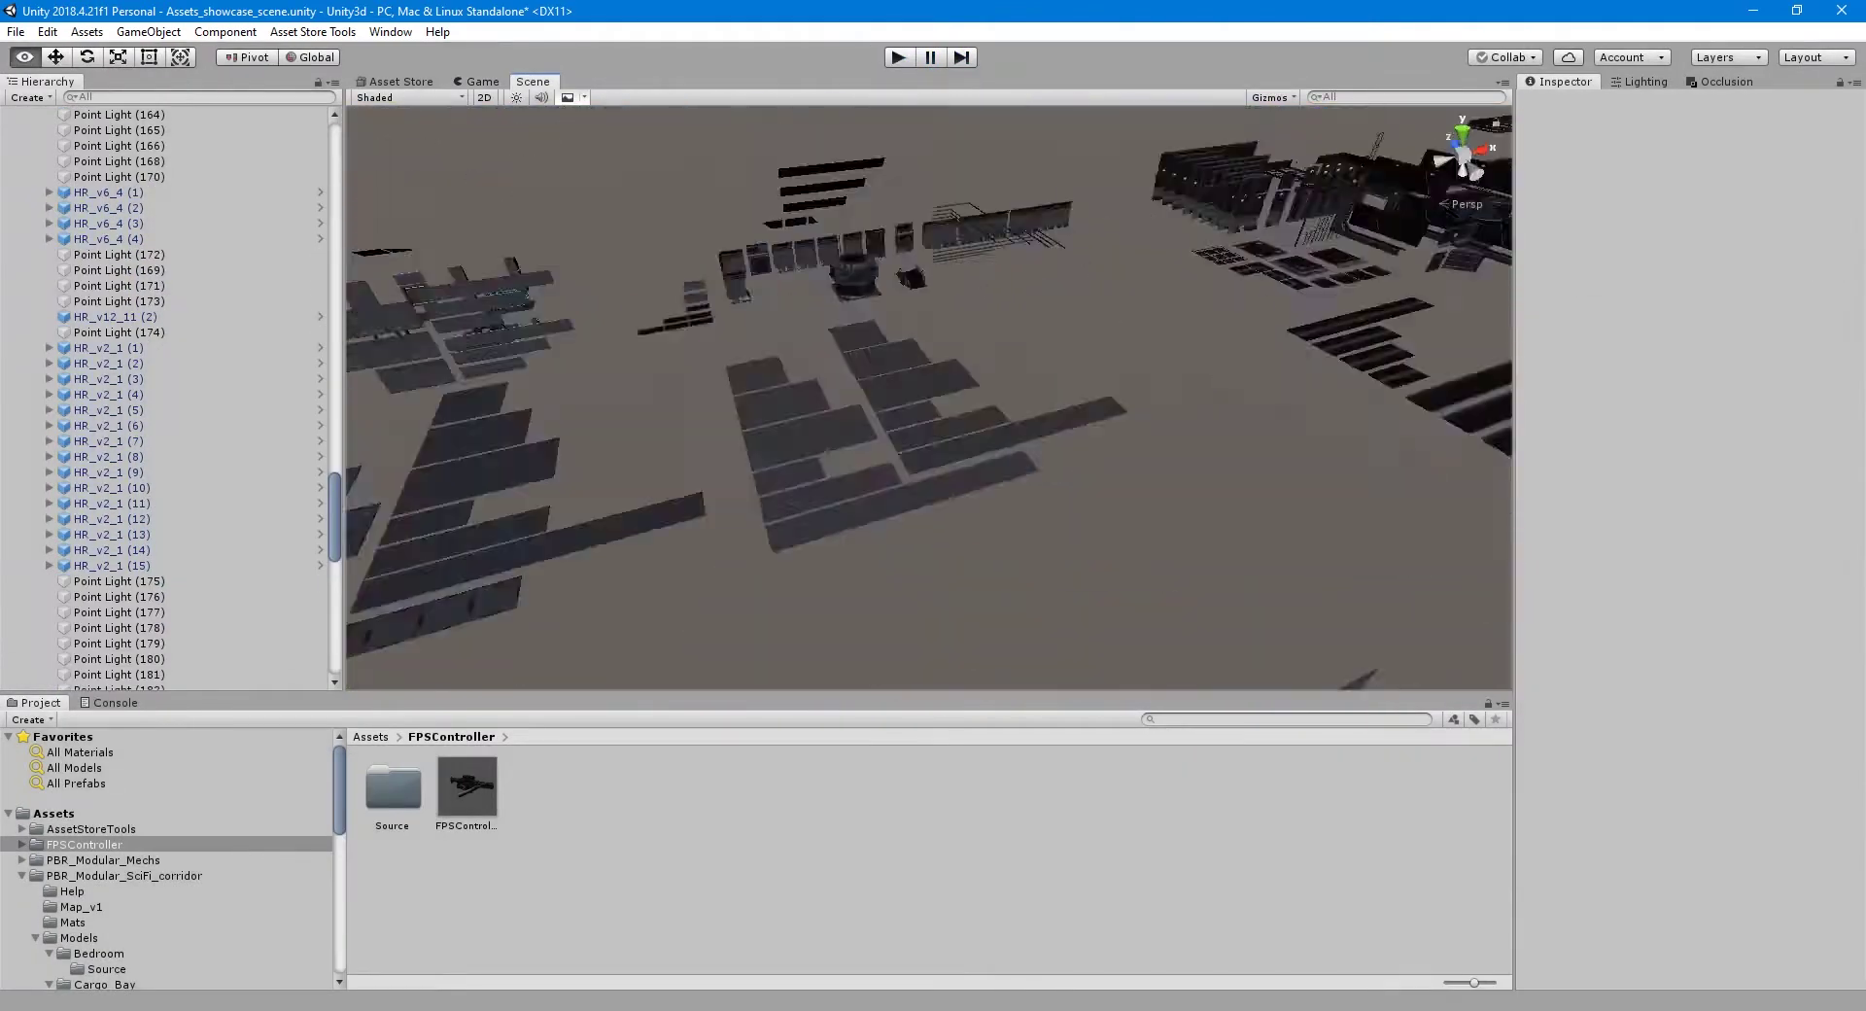
- Place a CP_v8_3 panel as the floor between the fan walls and duplicate it as a ceiling at Y 6.6892, rotated 180° on Z
left_click(829, 399)
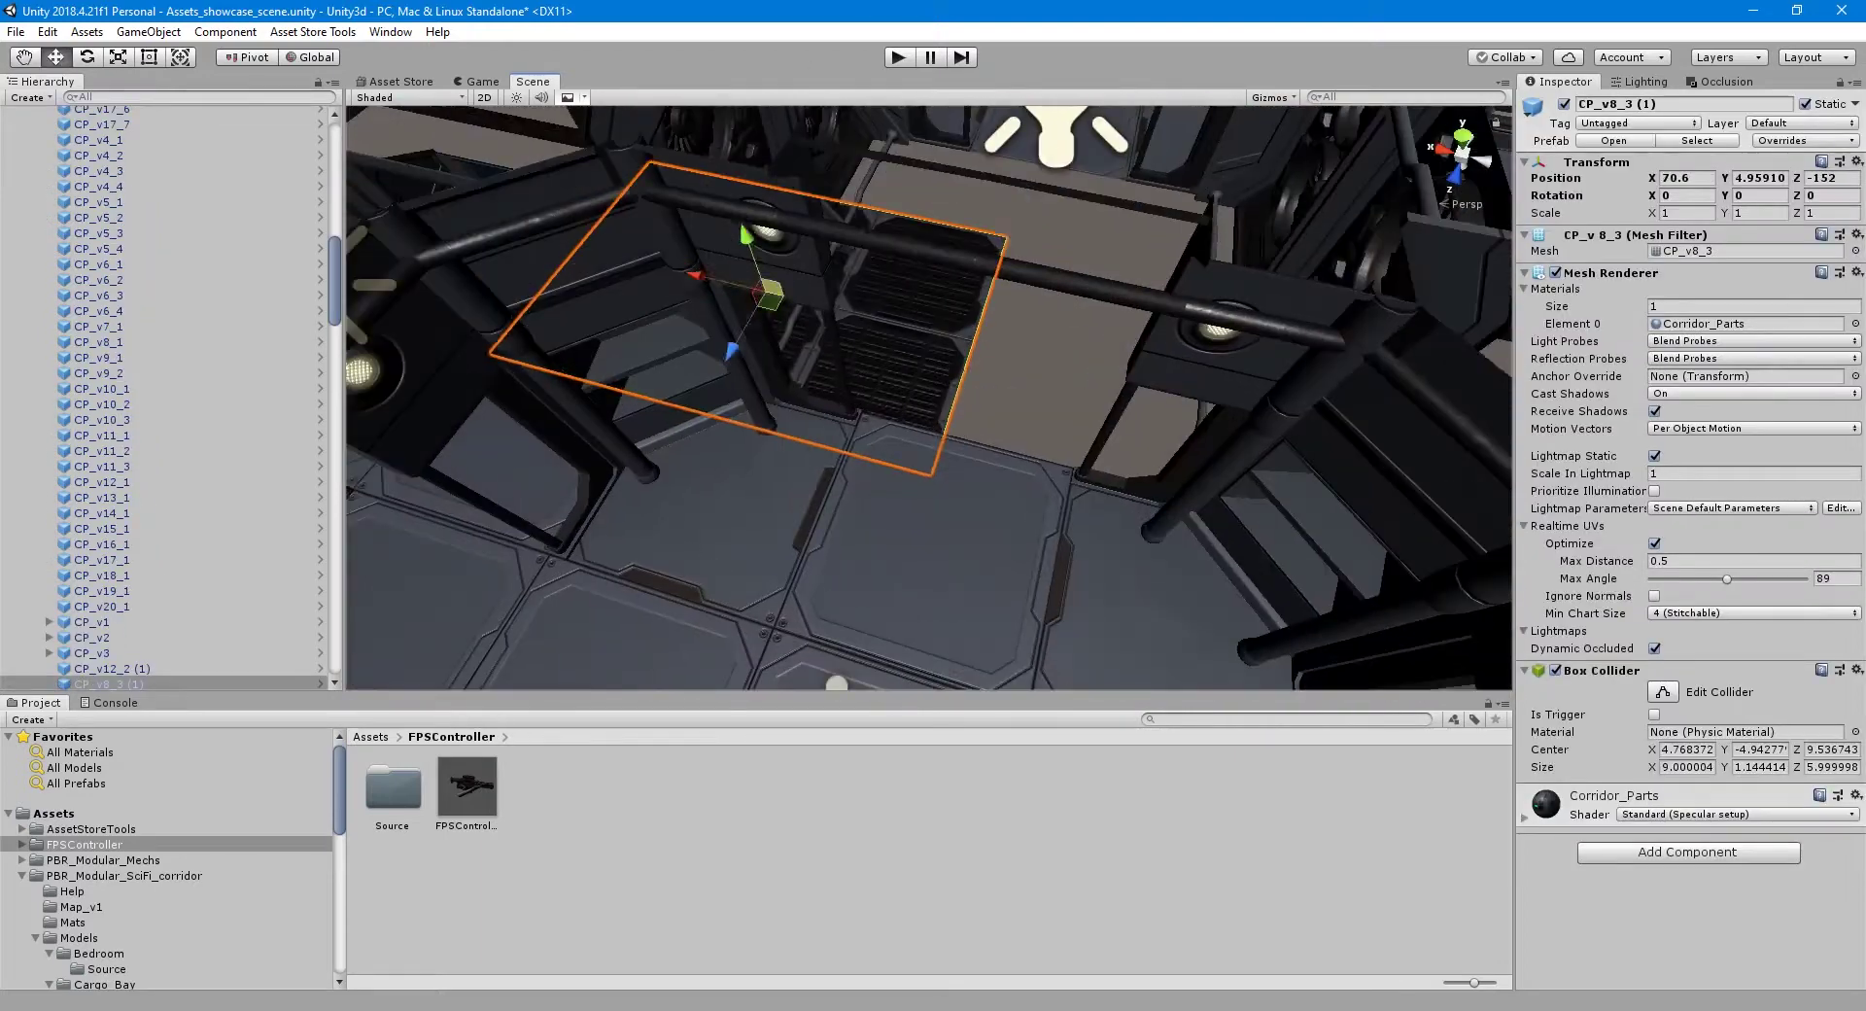
right_click_drag(874, 389, 971, 398)
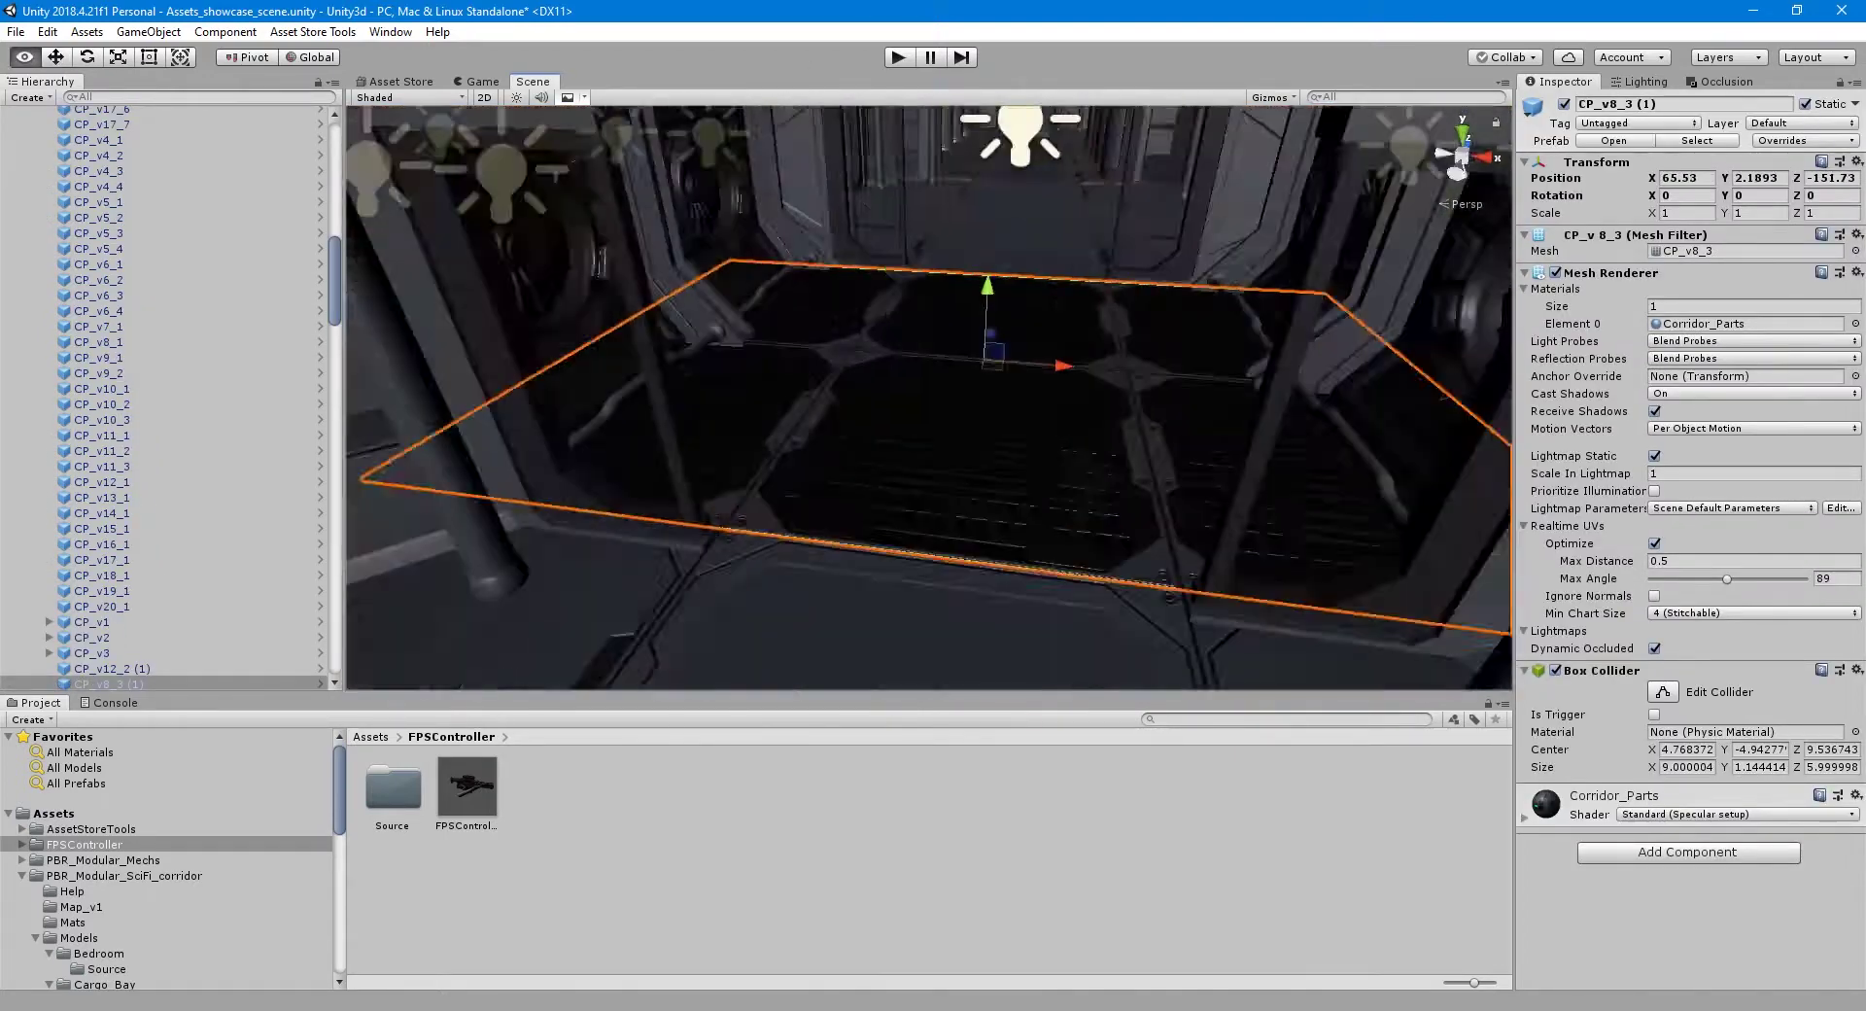
key("ctrl+d")
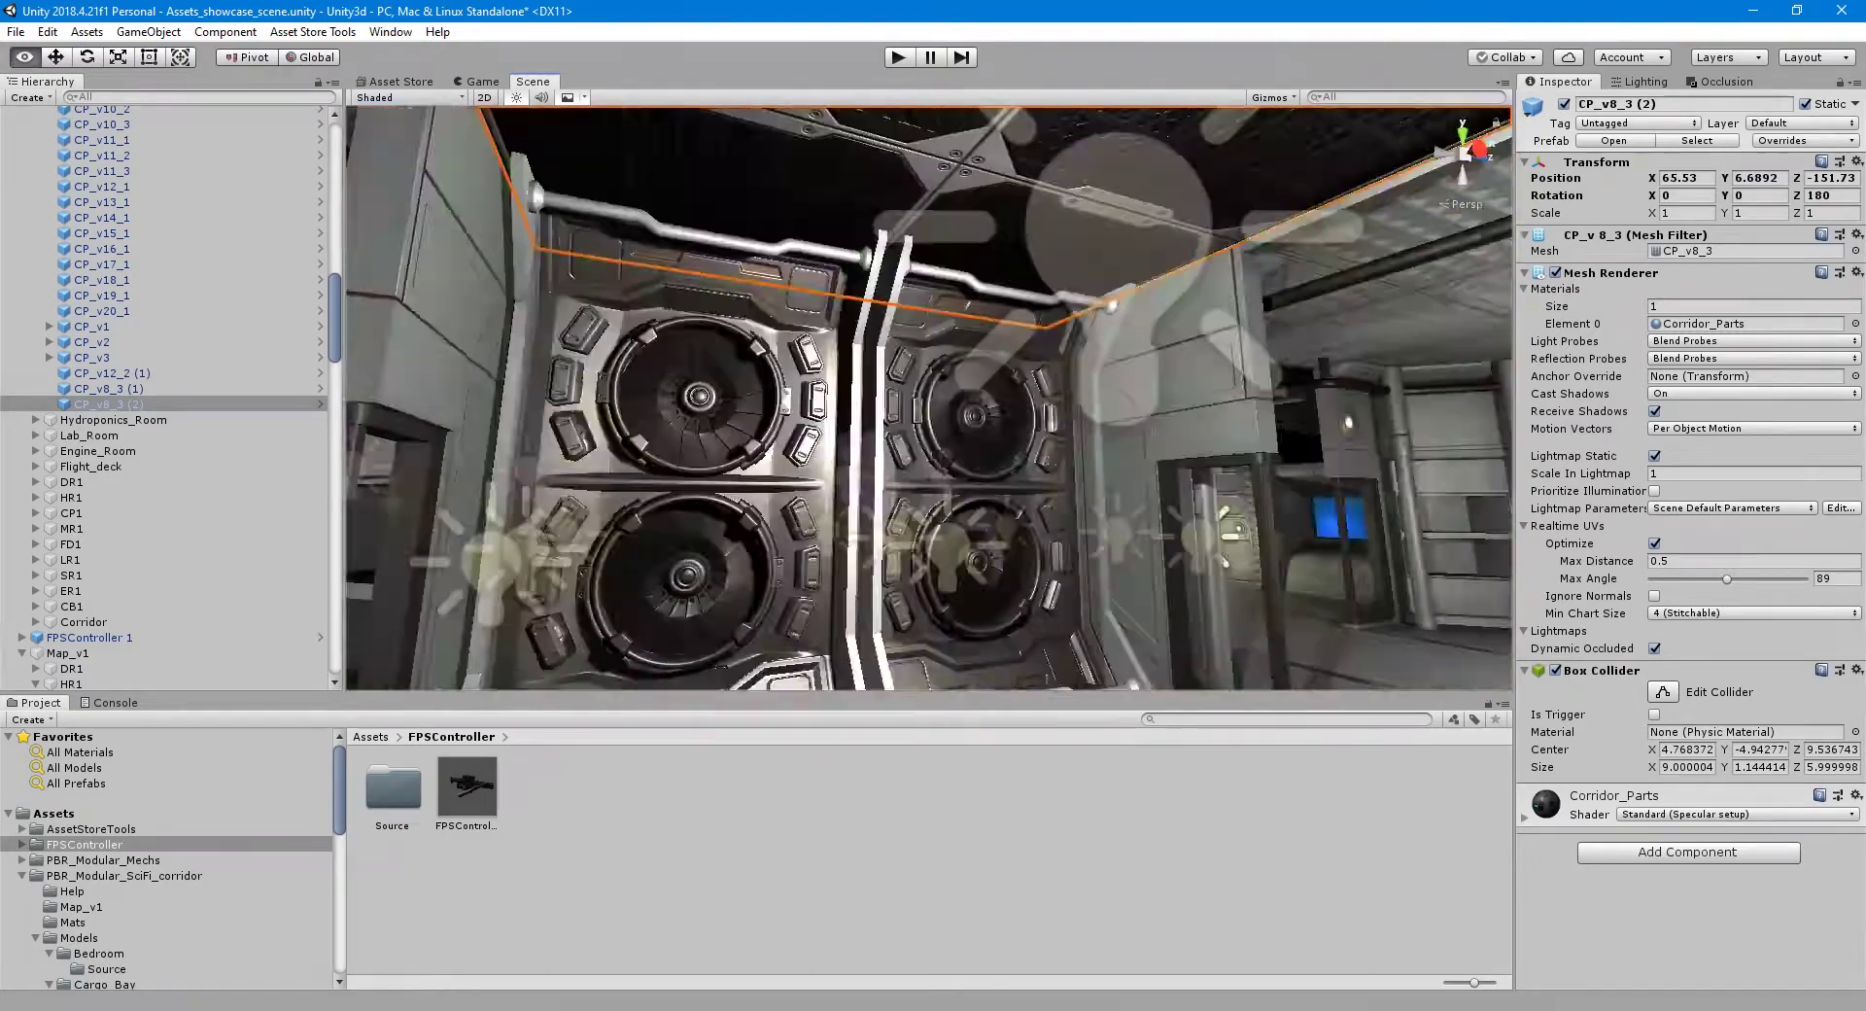
right_click_drag(972, 399, 928, 367)
- Fill the corridor opening with stacked CP_v14_1 and CP_v15_1 wall panels, duplicating the pair and rotating it about Y to fit
left_click(1147, 427)
left_click(1069, 524)
left_click(778, 360)
key("e")
left_click_drag(1049, 457, 1040, 500)
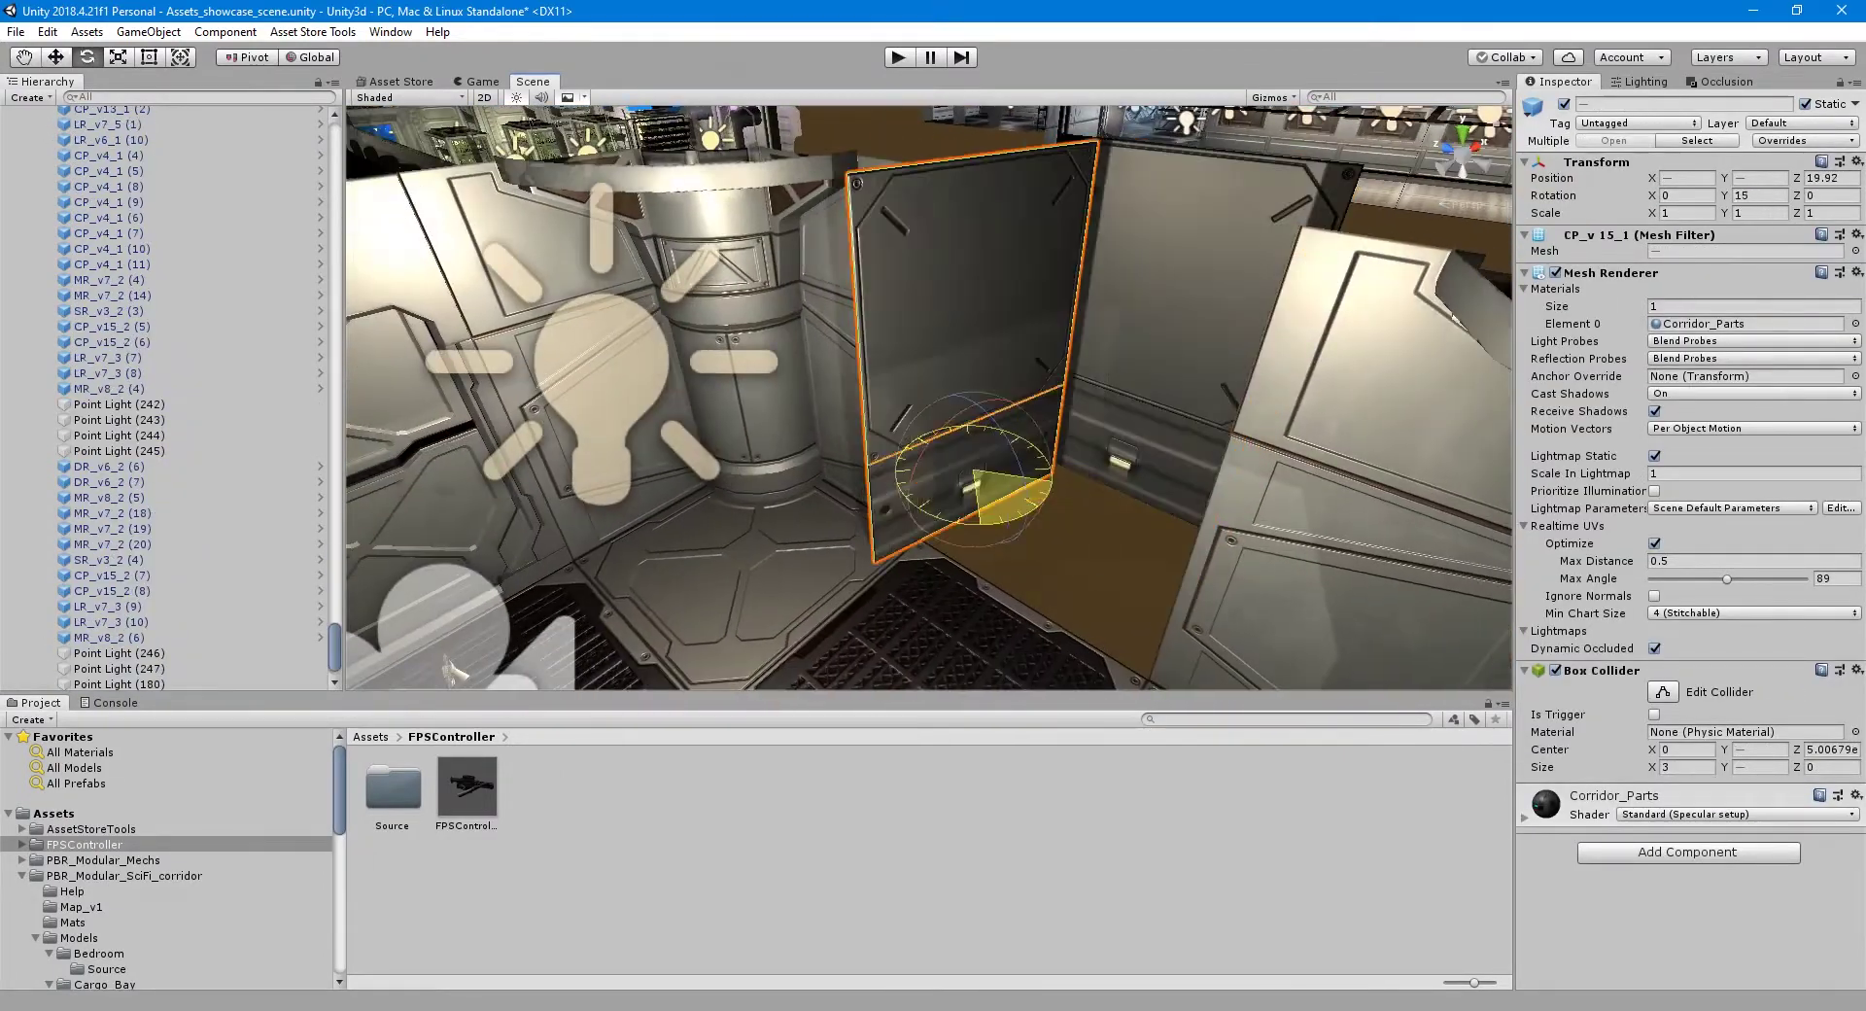
key("e")
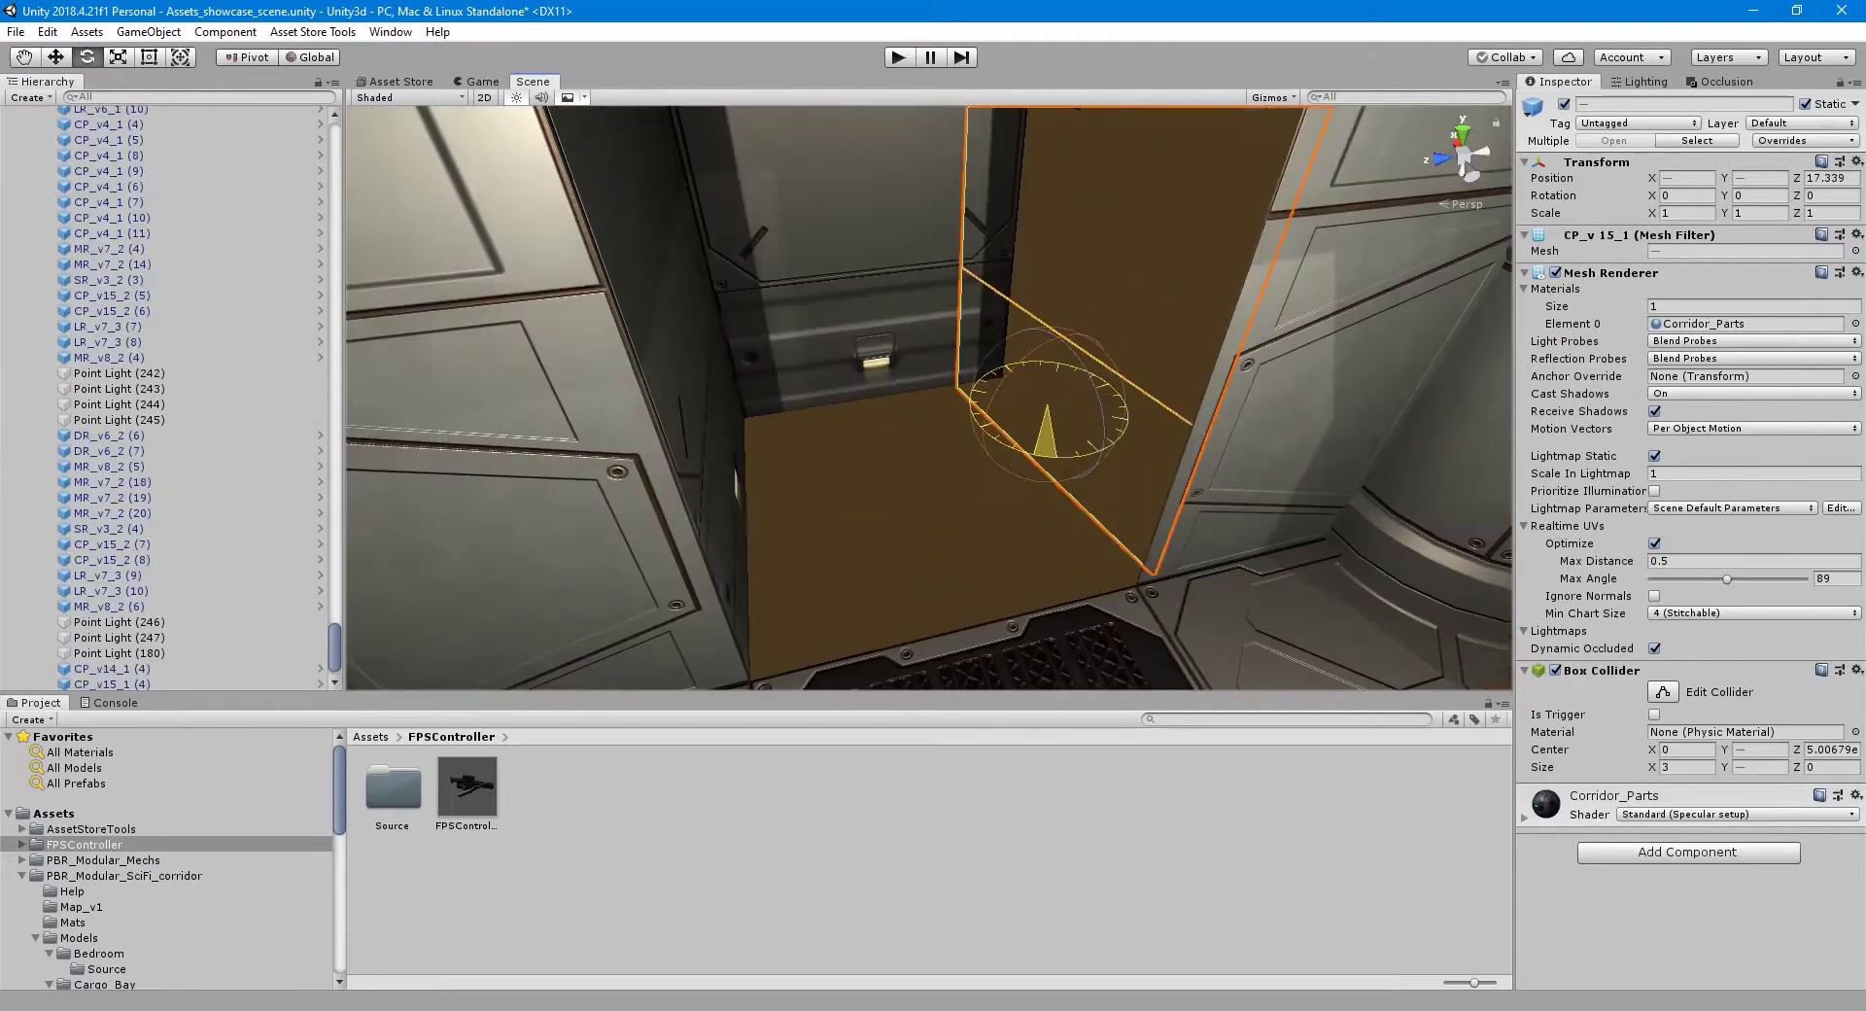
right_click_drag(928, 398, 928, 399)
key("ctrl+d")
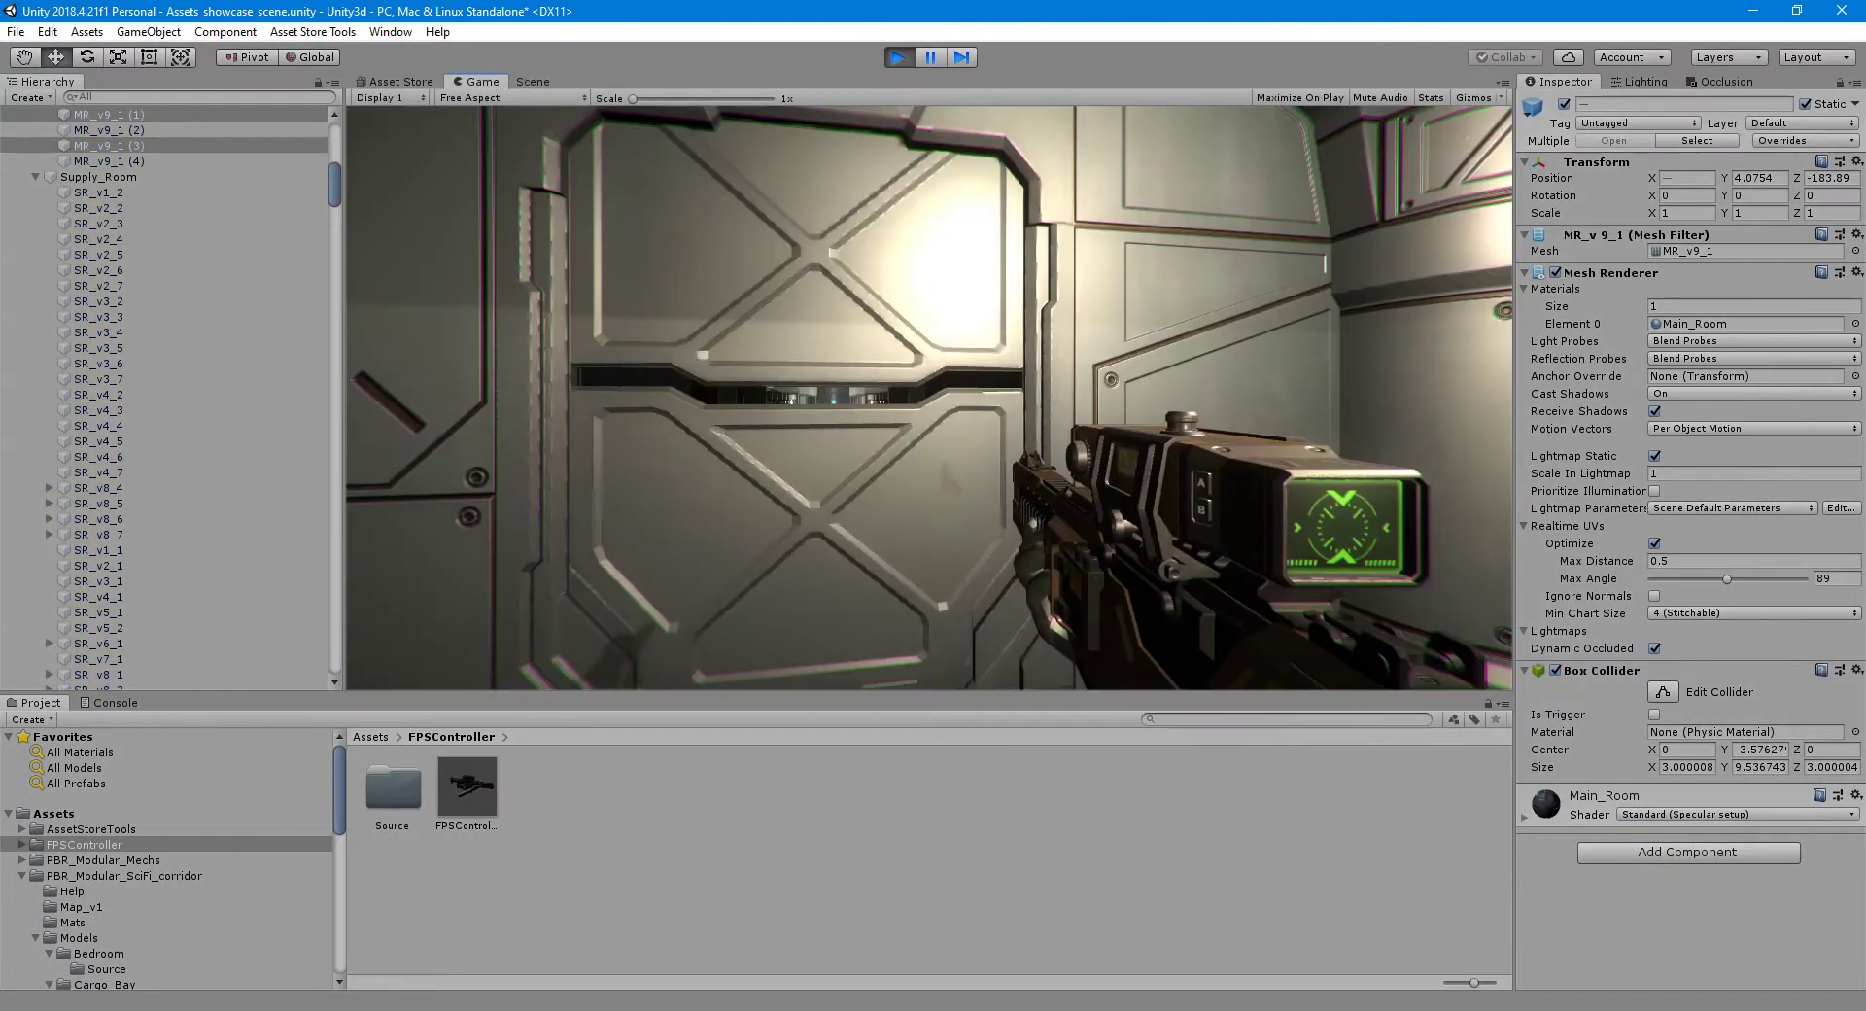
- Move FPSController 1 into the bedroom at X -63.5, Z 38.68 and playtest the room
key("ctrl+p")
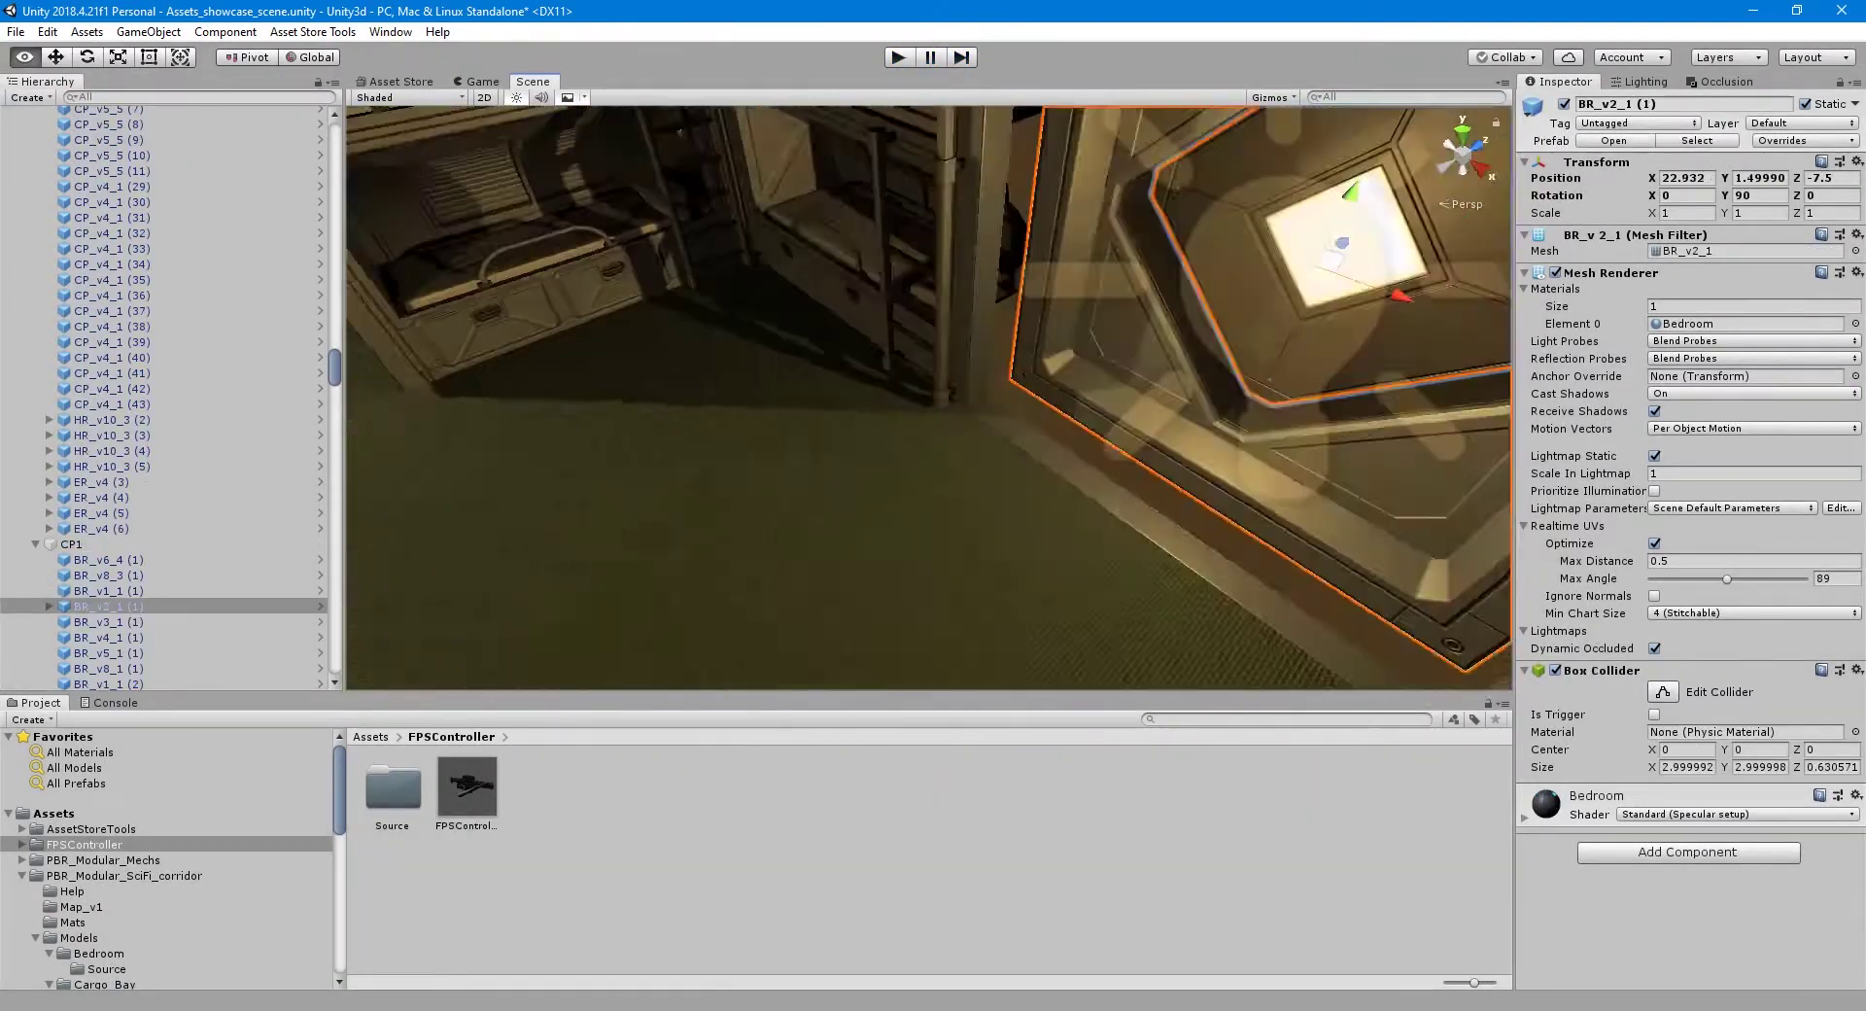
key("ctrl+d")
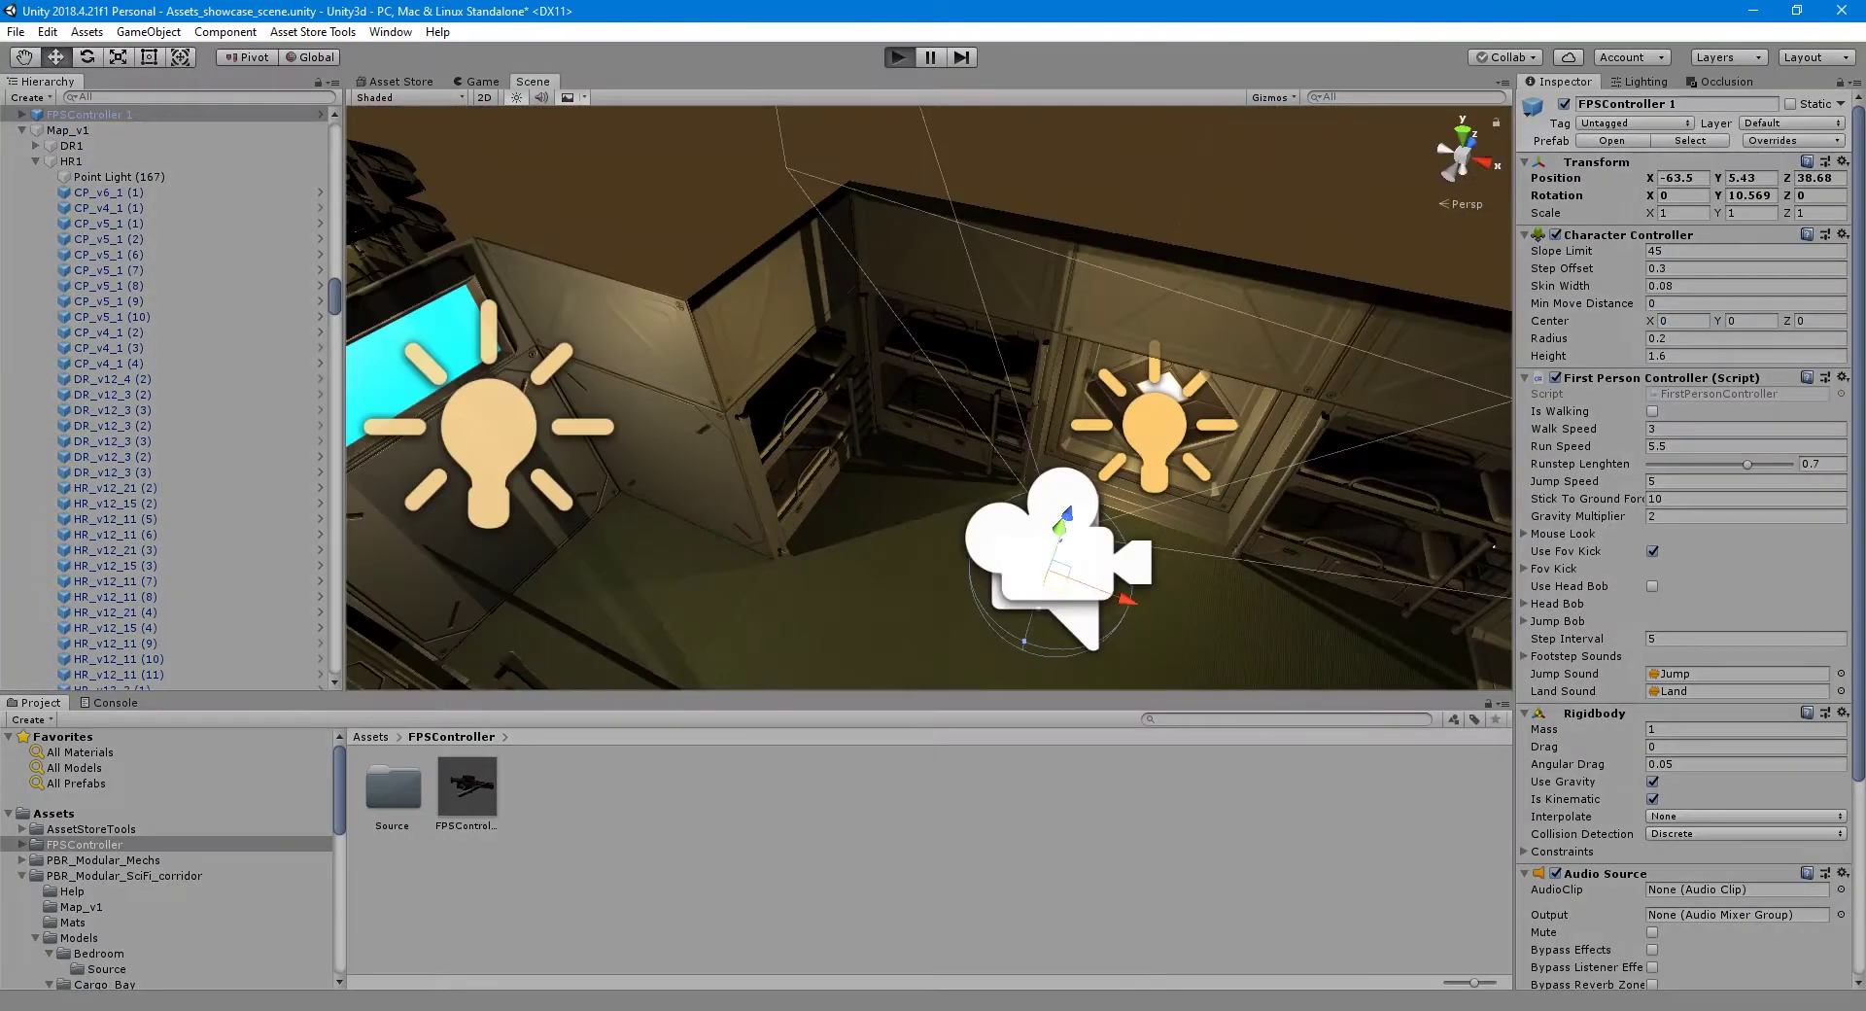
key("ctrl+p")
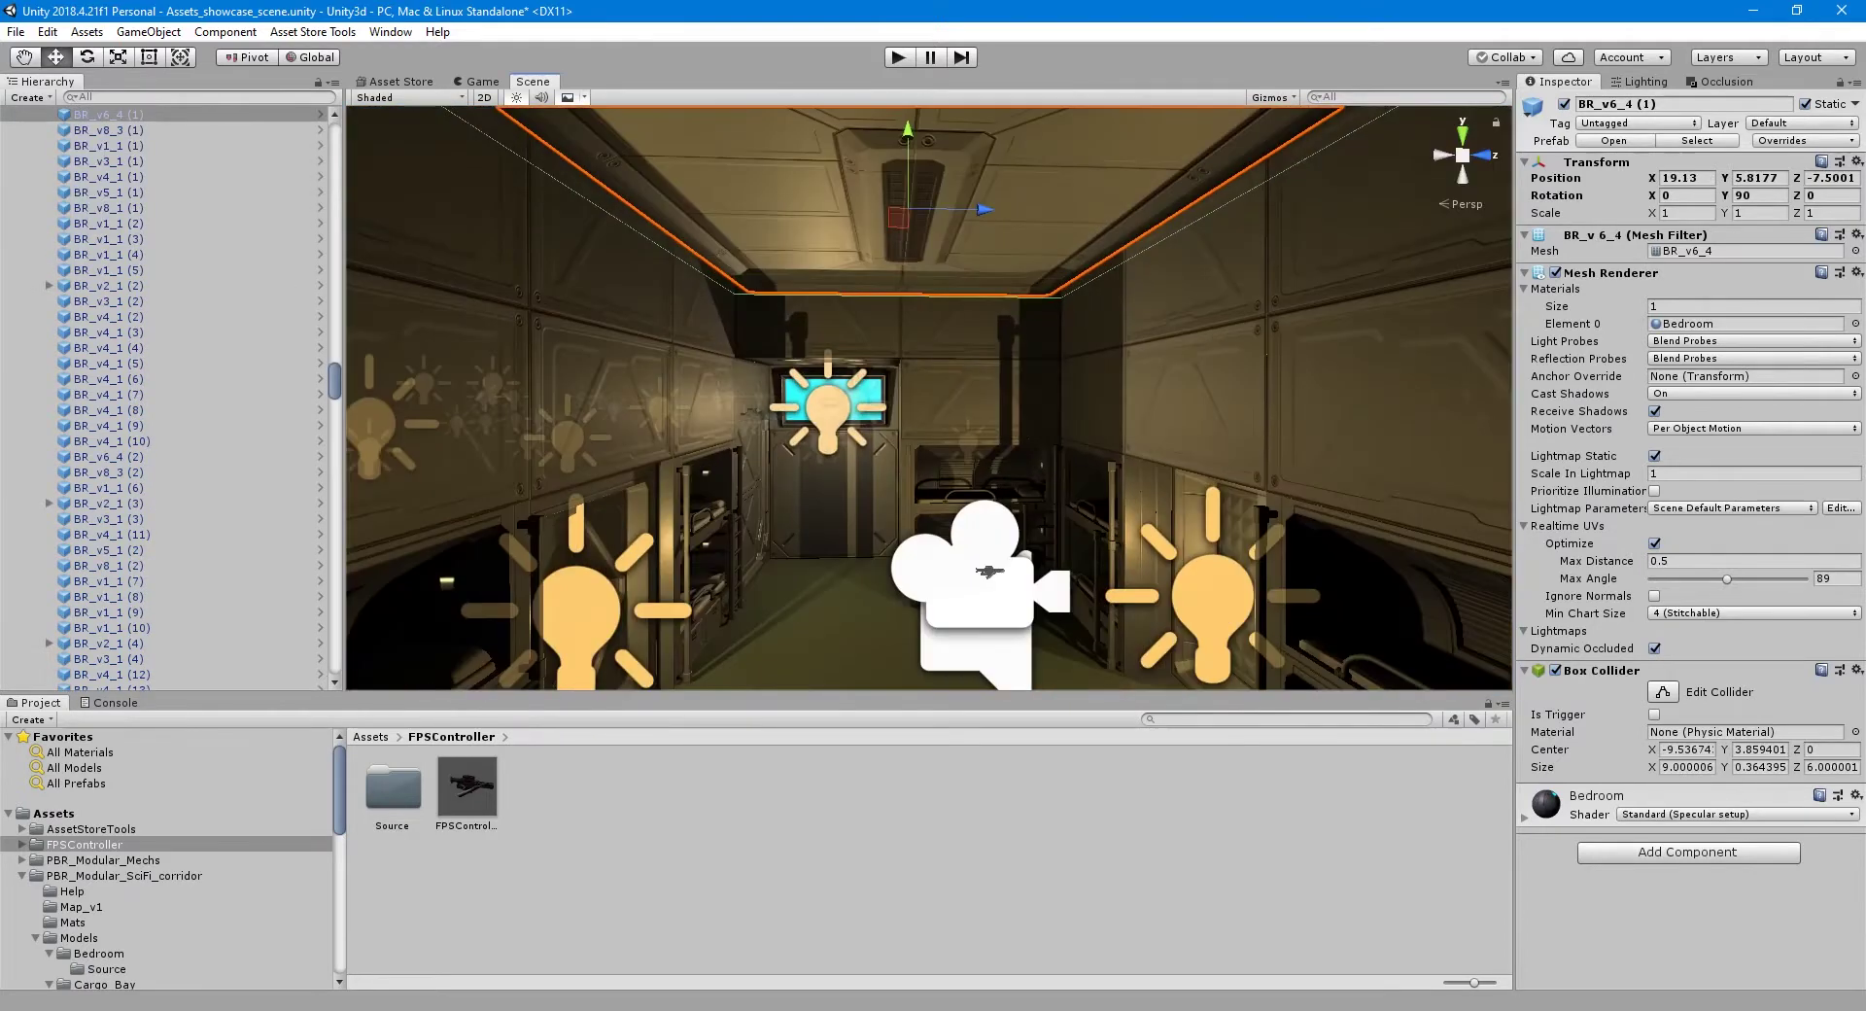
- Adjust the bedroom's BR_v6_4 ceiling to Y 4.7556 with an ER_v11_11 frame rotated -90° on Y below it, playtesting the fit
key("ctrl+p")
key("ctrl+p")
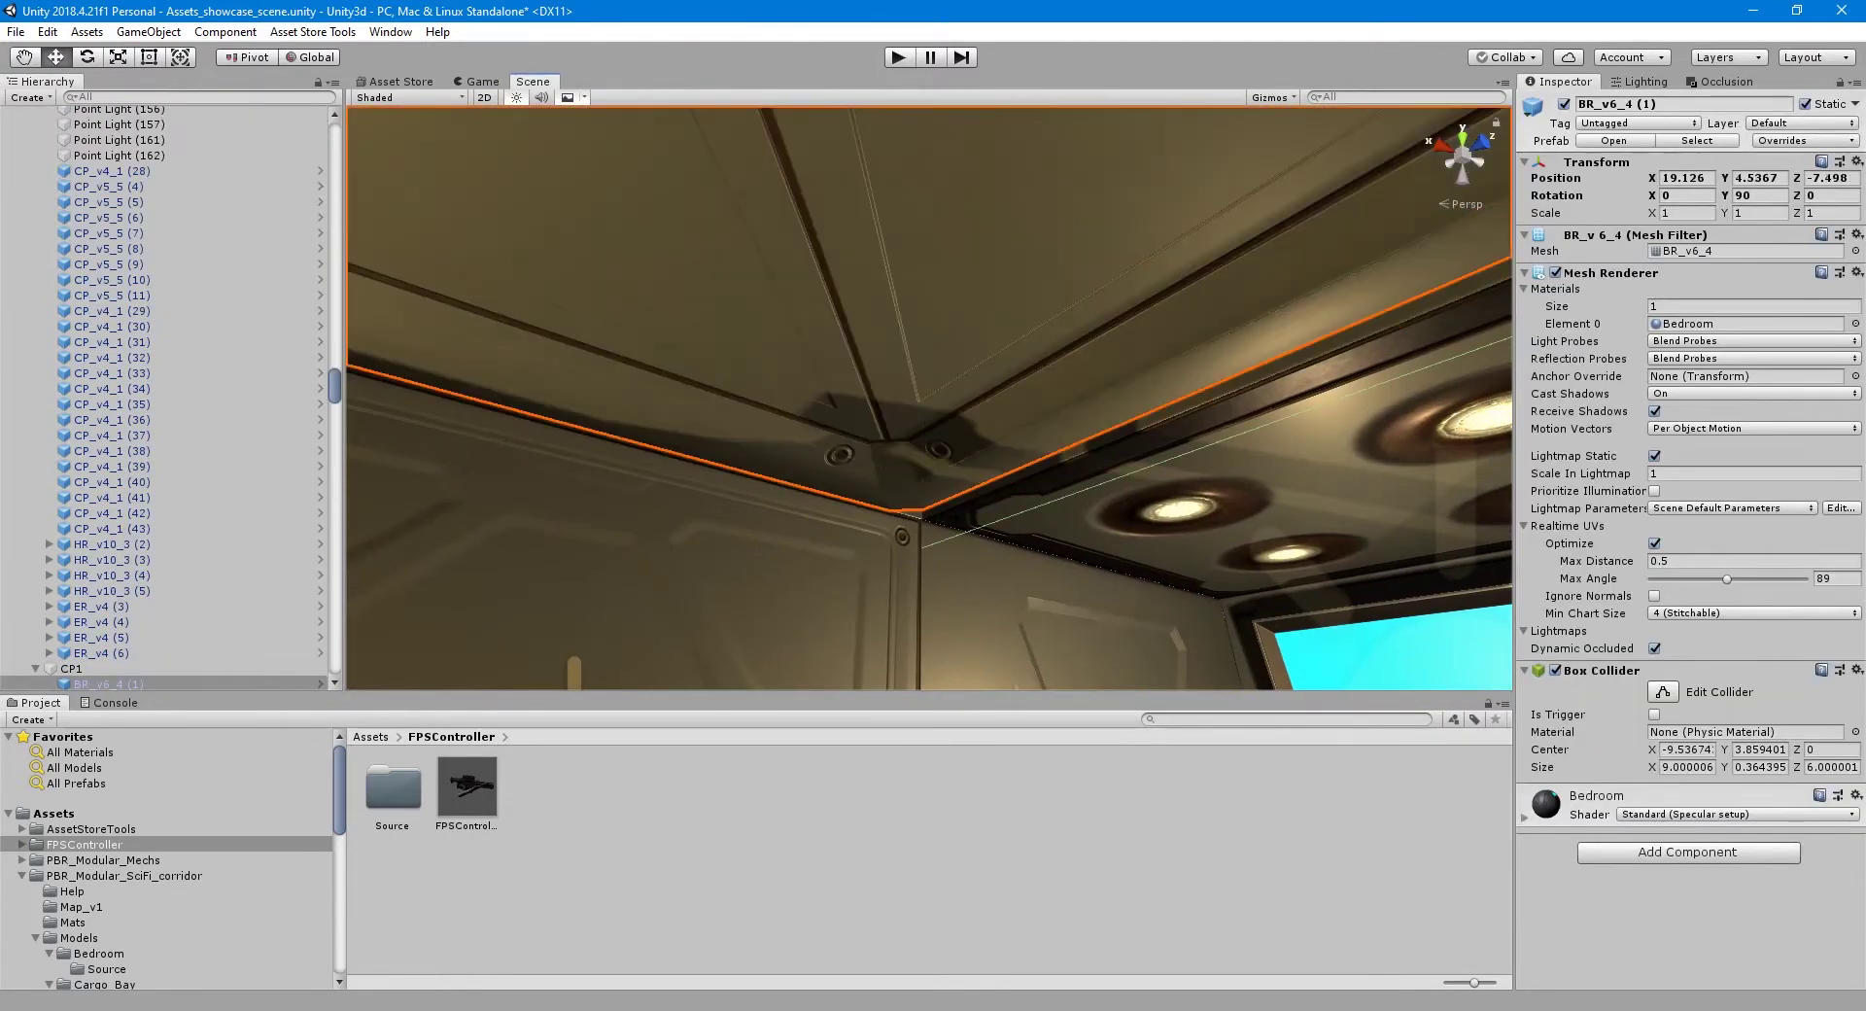
key("ctrl+p")
key("d")
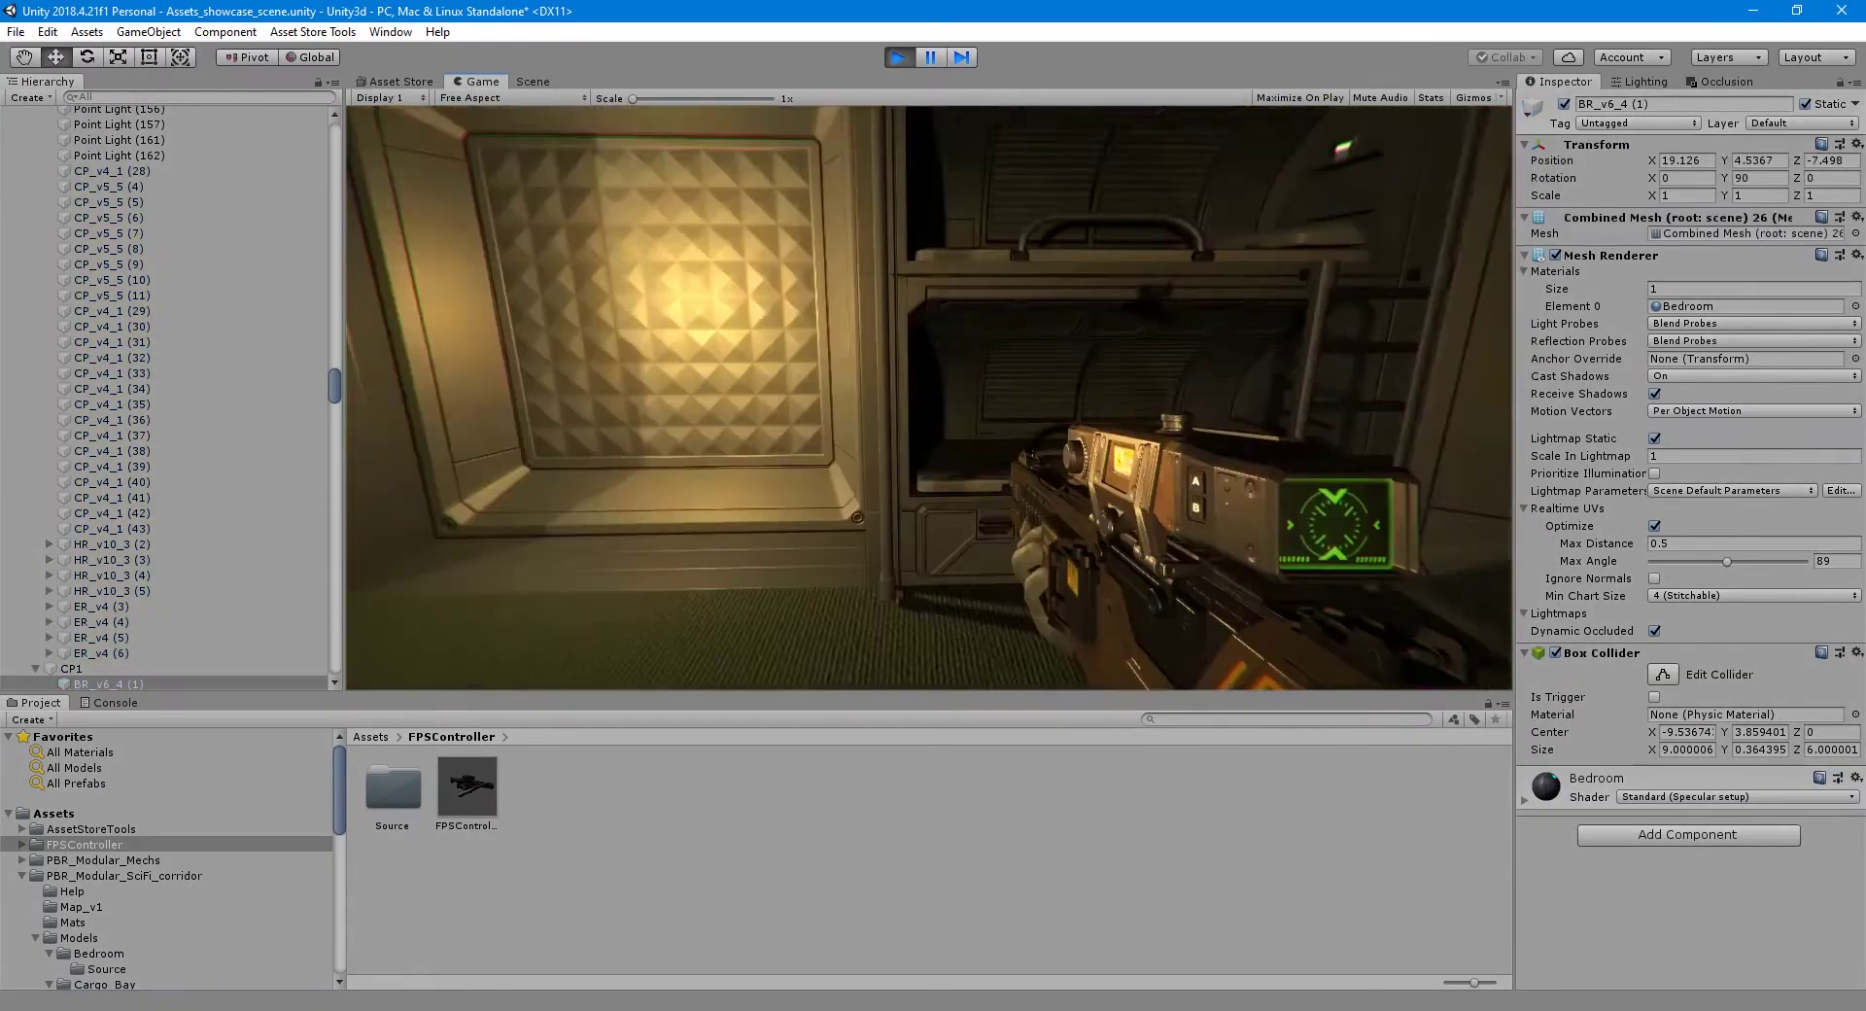
key("ctrl+p")
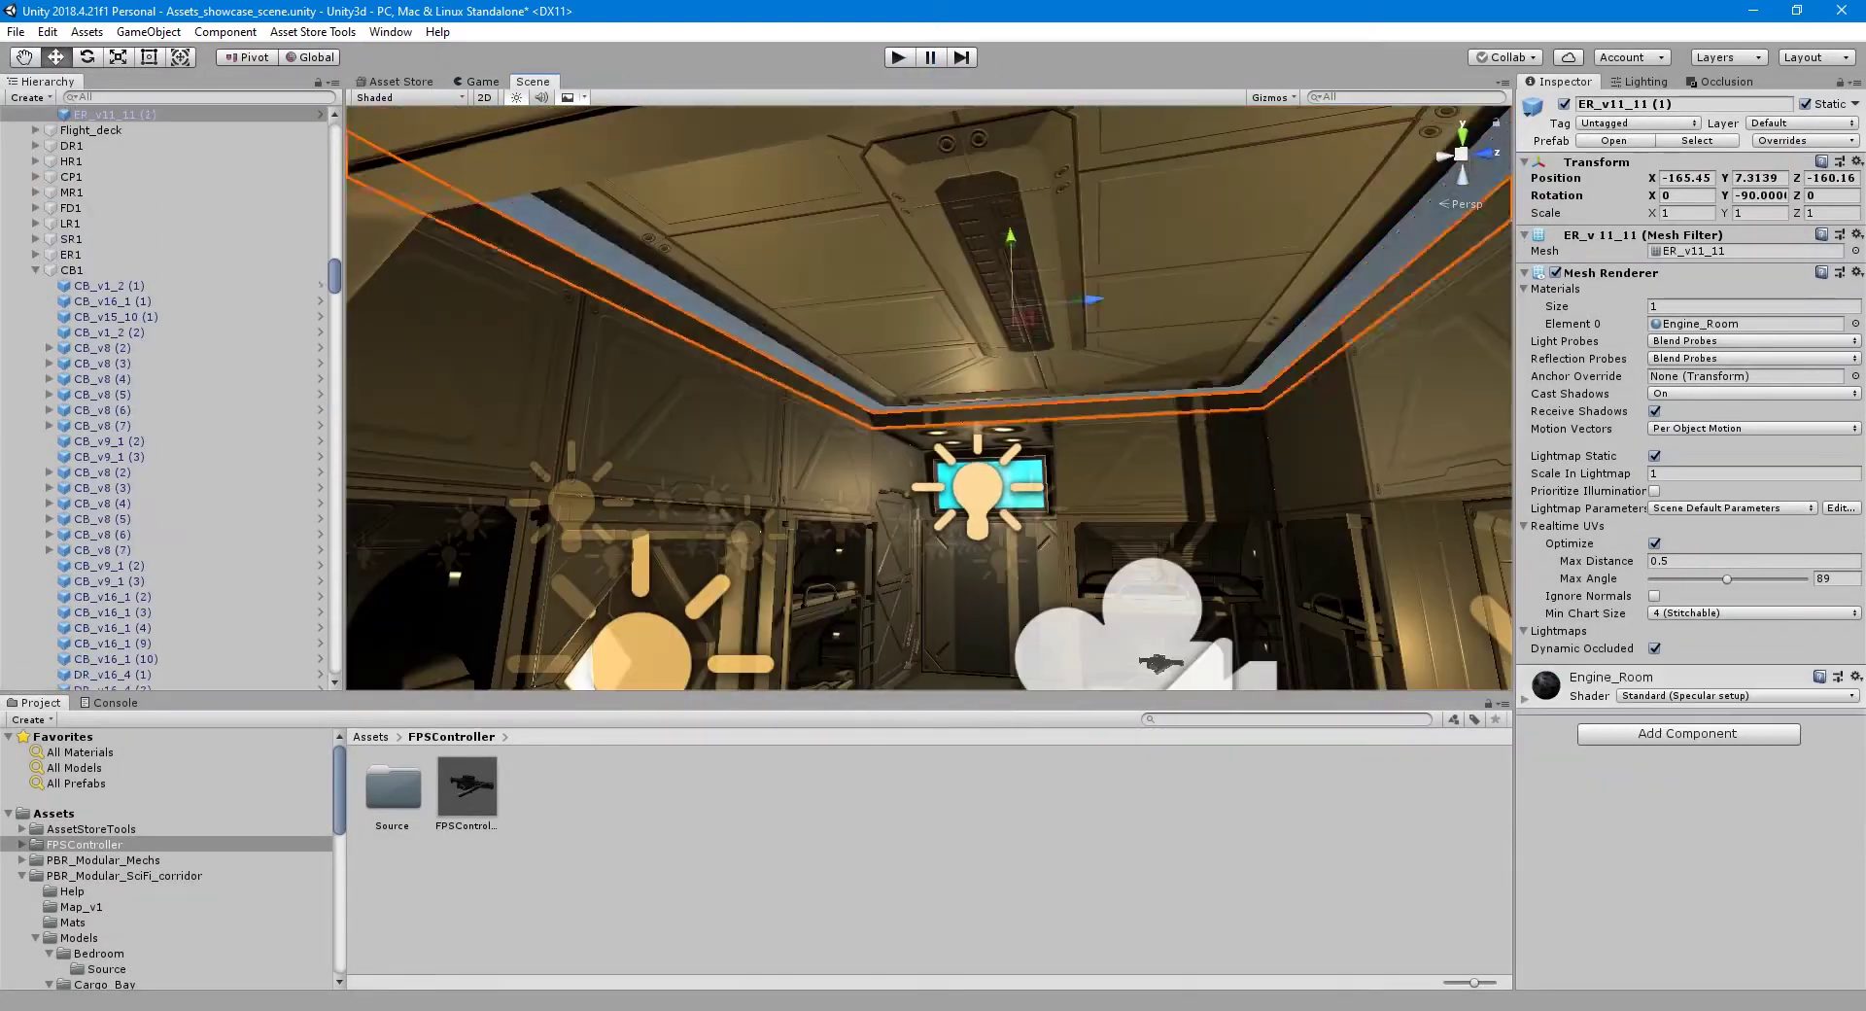
key("ctrl+p")
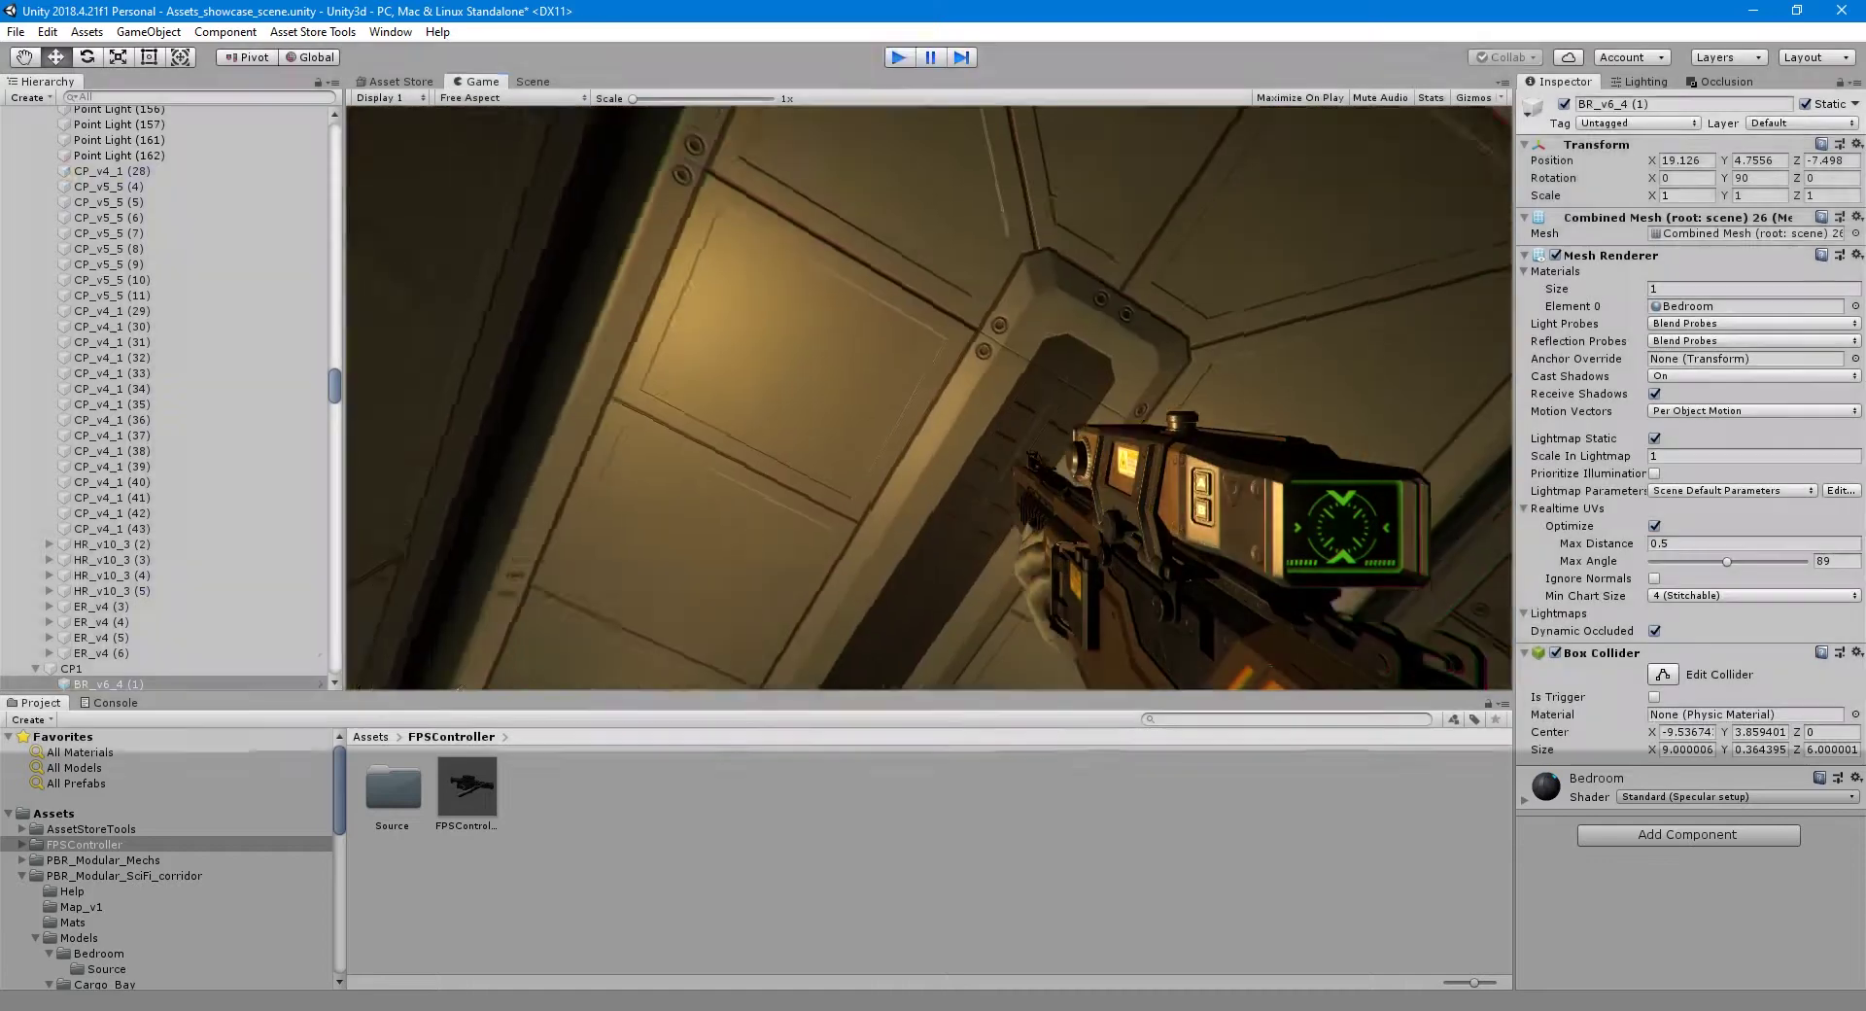
key("ctrl+p")
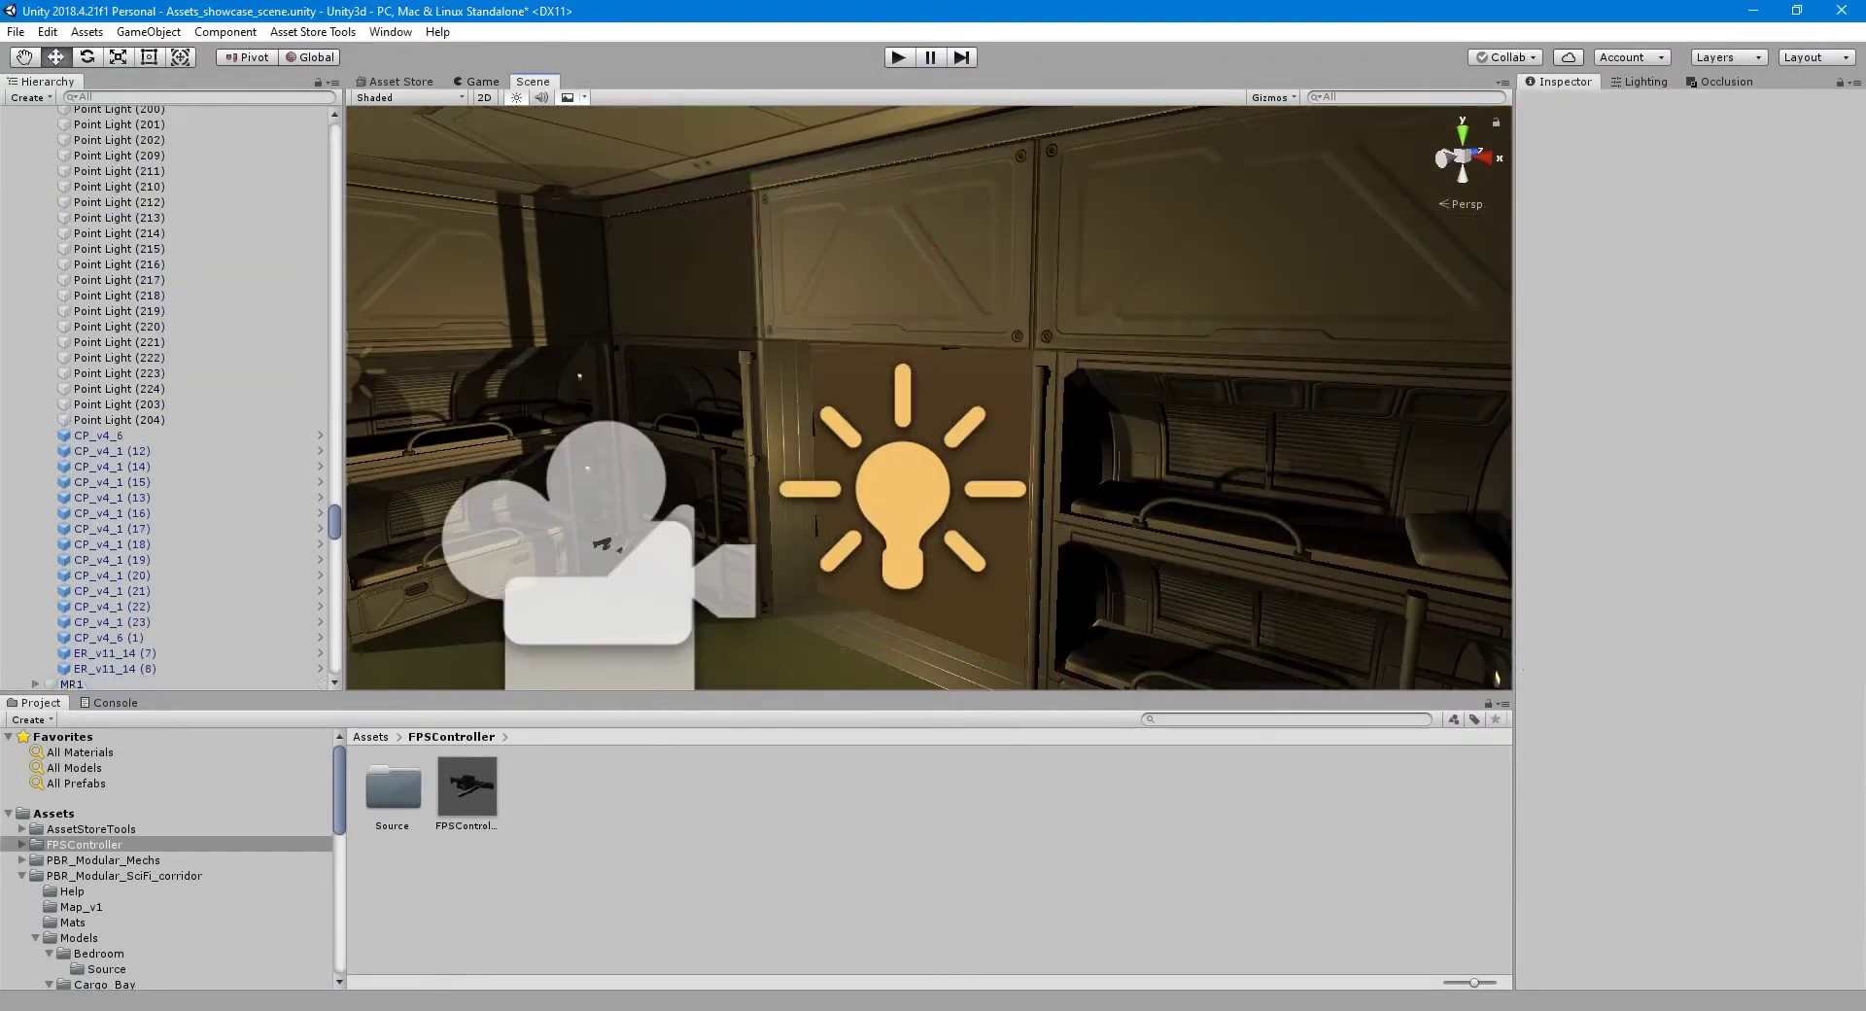
- Duplicate the ER_v11_13 frame and bring the copy to the opening in the bedroom wall
right_click_drag(928, 398, 929, 398)
key("ctrl+d")
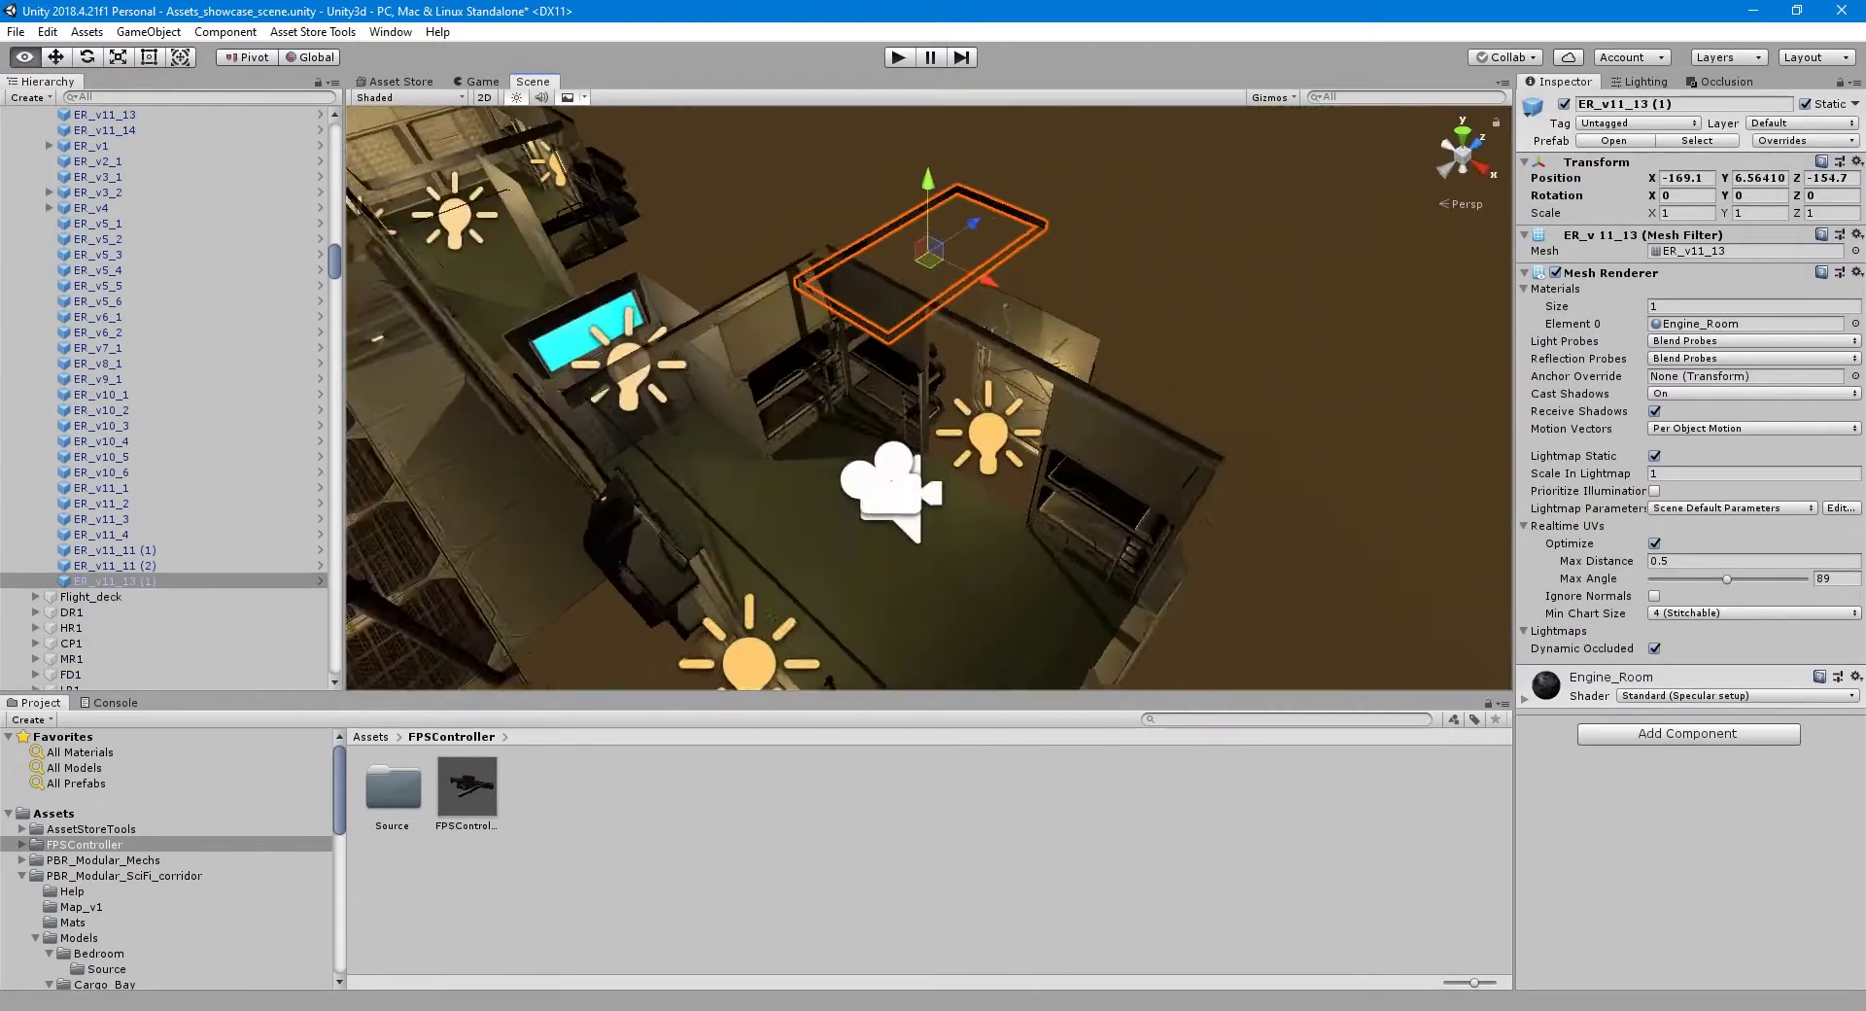
right_click_drag(756, 464, 754, 637)
right_click_drag(929, 399, 929, 398)
- Duplicate the BR_v4_1 upper wall panels around the bedroom and align the copies as another row above the walls
left_click(923, 578)
left_click(918, 292)
left_click(899, 292)
left_click_drag(544, 243, 1283, 408)
right_click_drag(929, 398, 929, 398)
right_click_drag(1006, 500, 1006, 500)
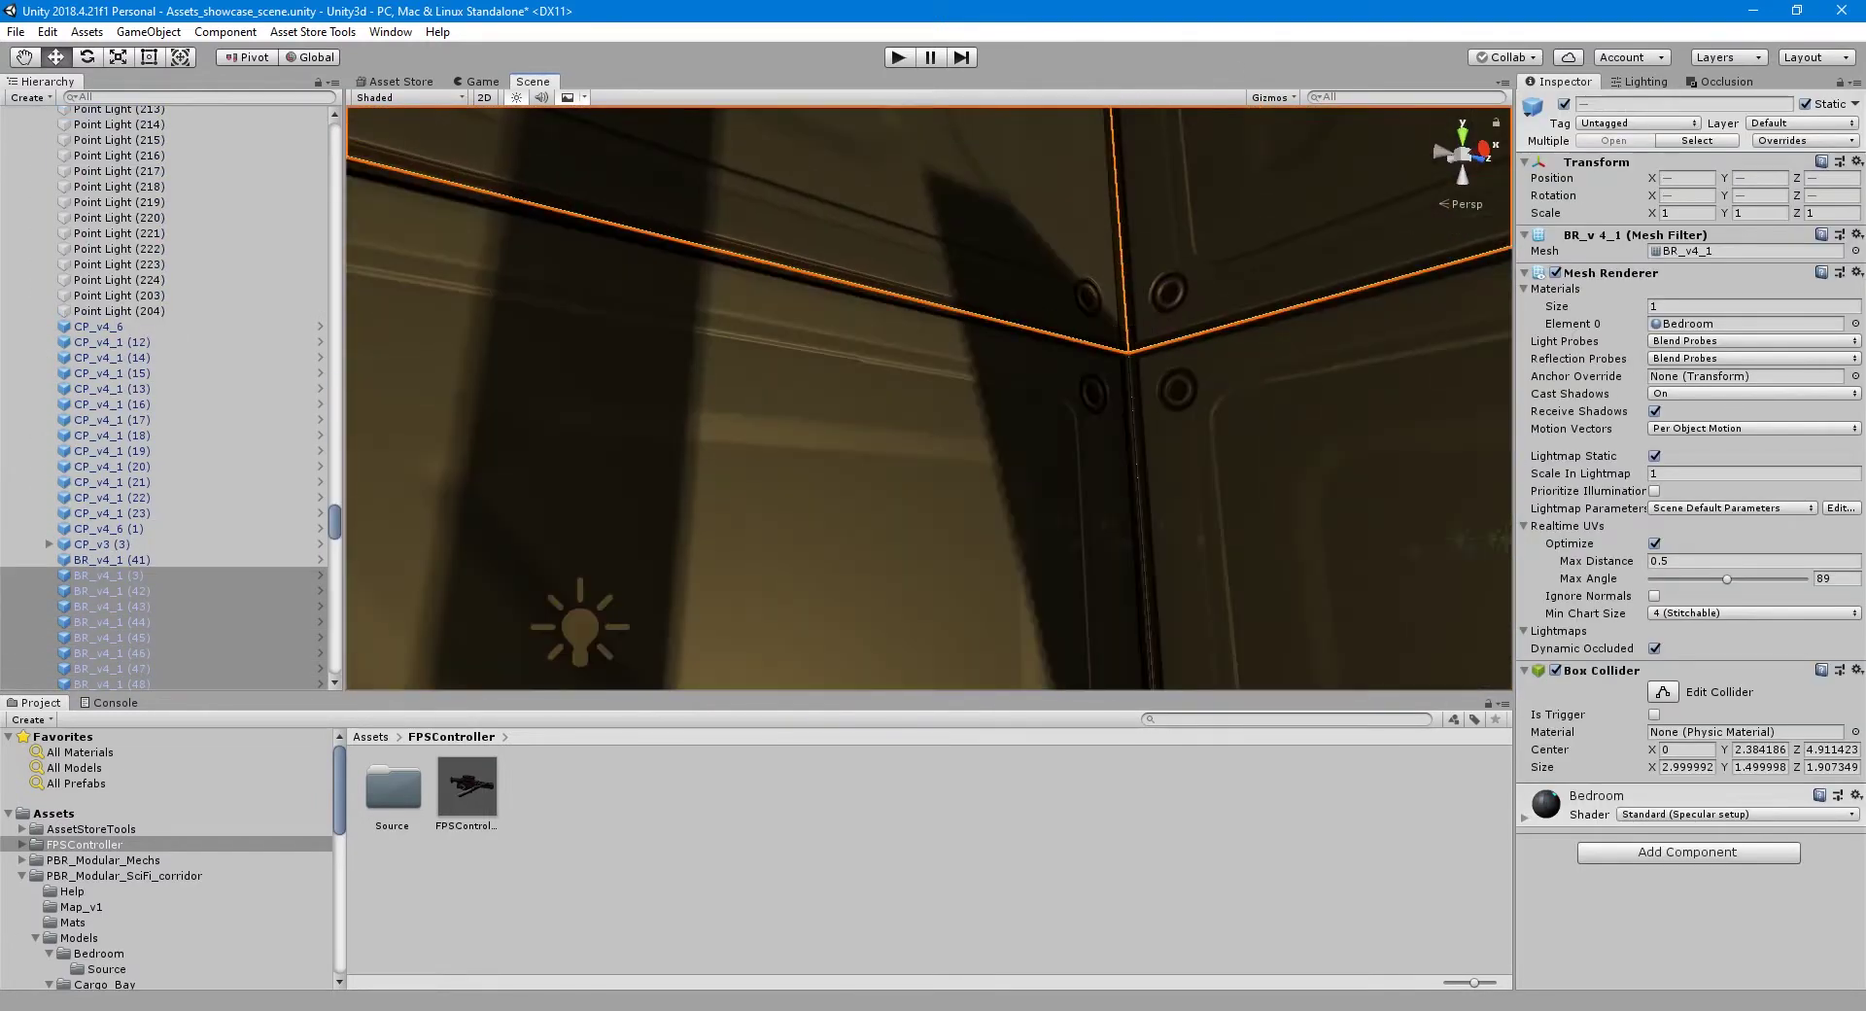
left_click(583, 253)
right_click_drag(929, 399, 929, 399)
- Fit the CP_v3 door with three ER_v11_13 frames into the bedroom wall opening and playtest it
left_click(1069, 389)
left_click(947, 388, "shift")
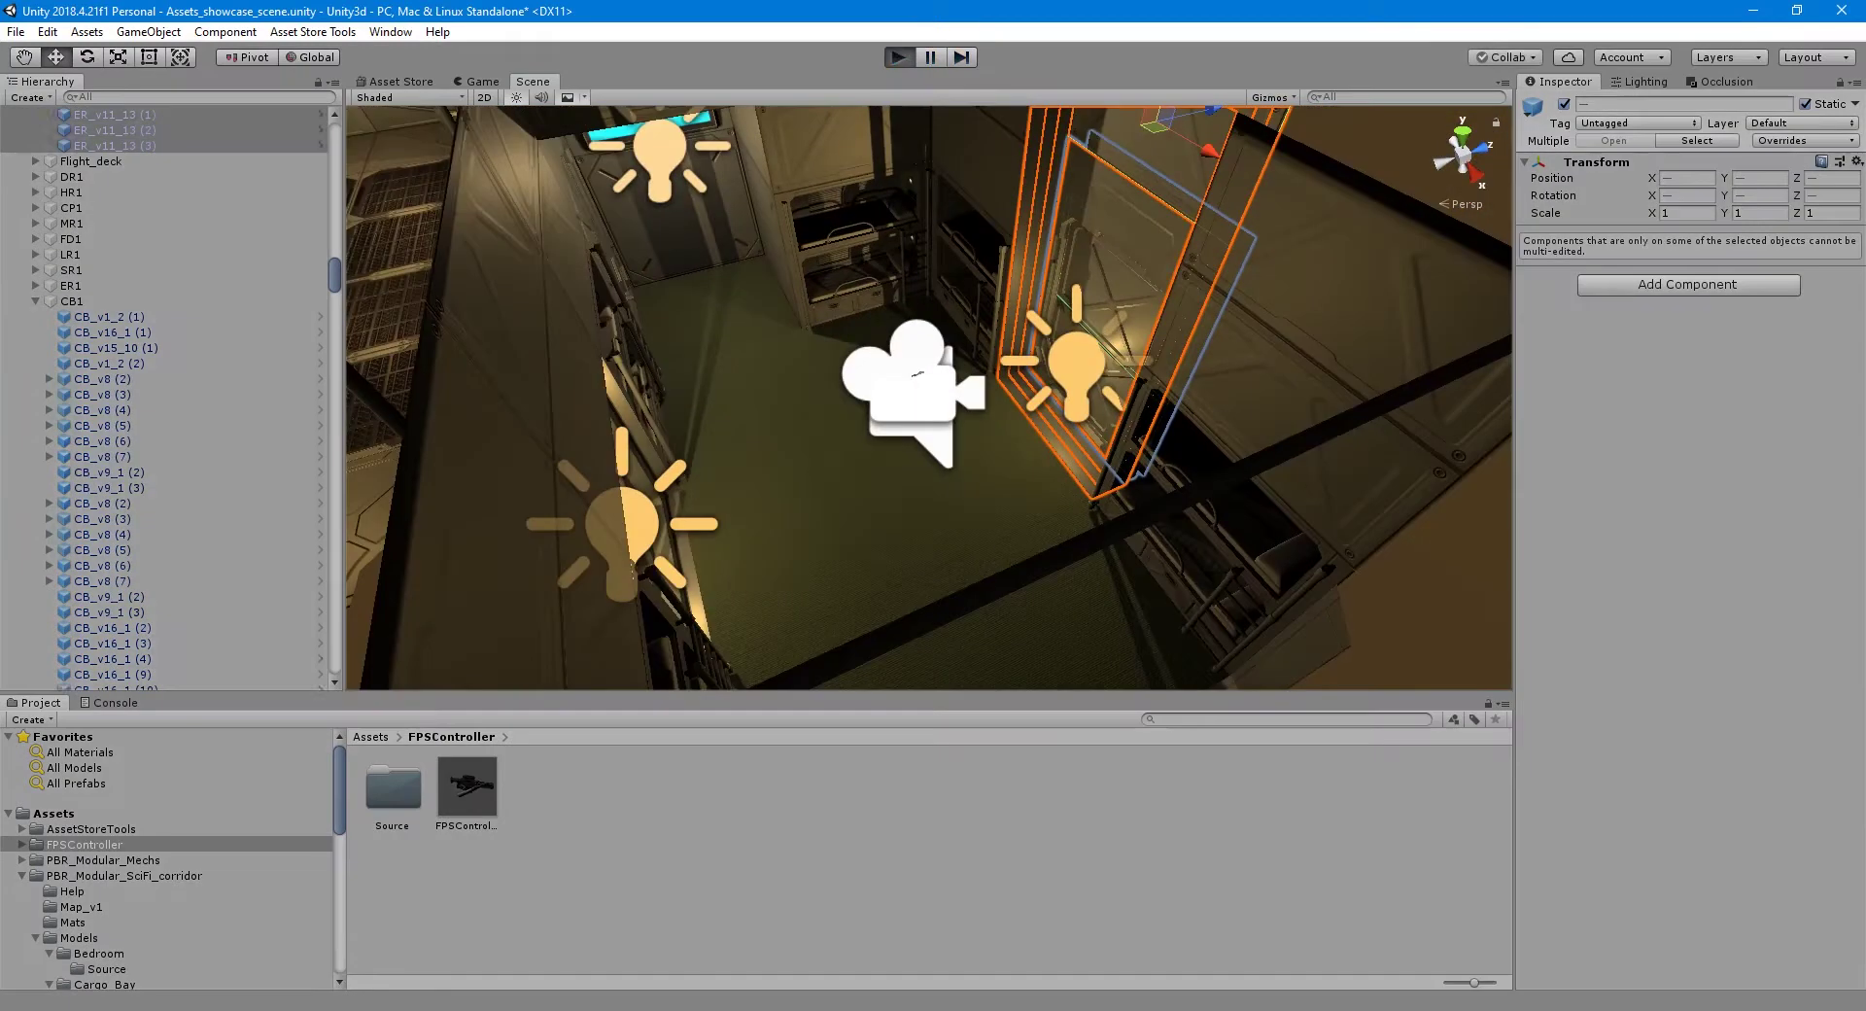
key("ctrl+p")
key("ctrl+p")
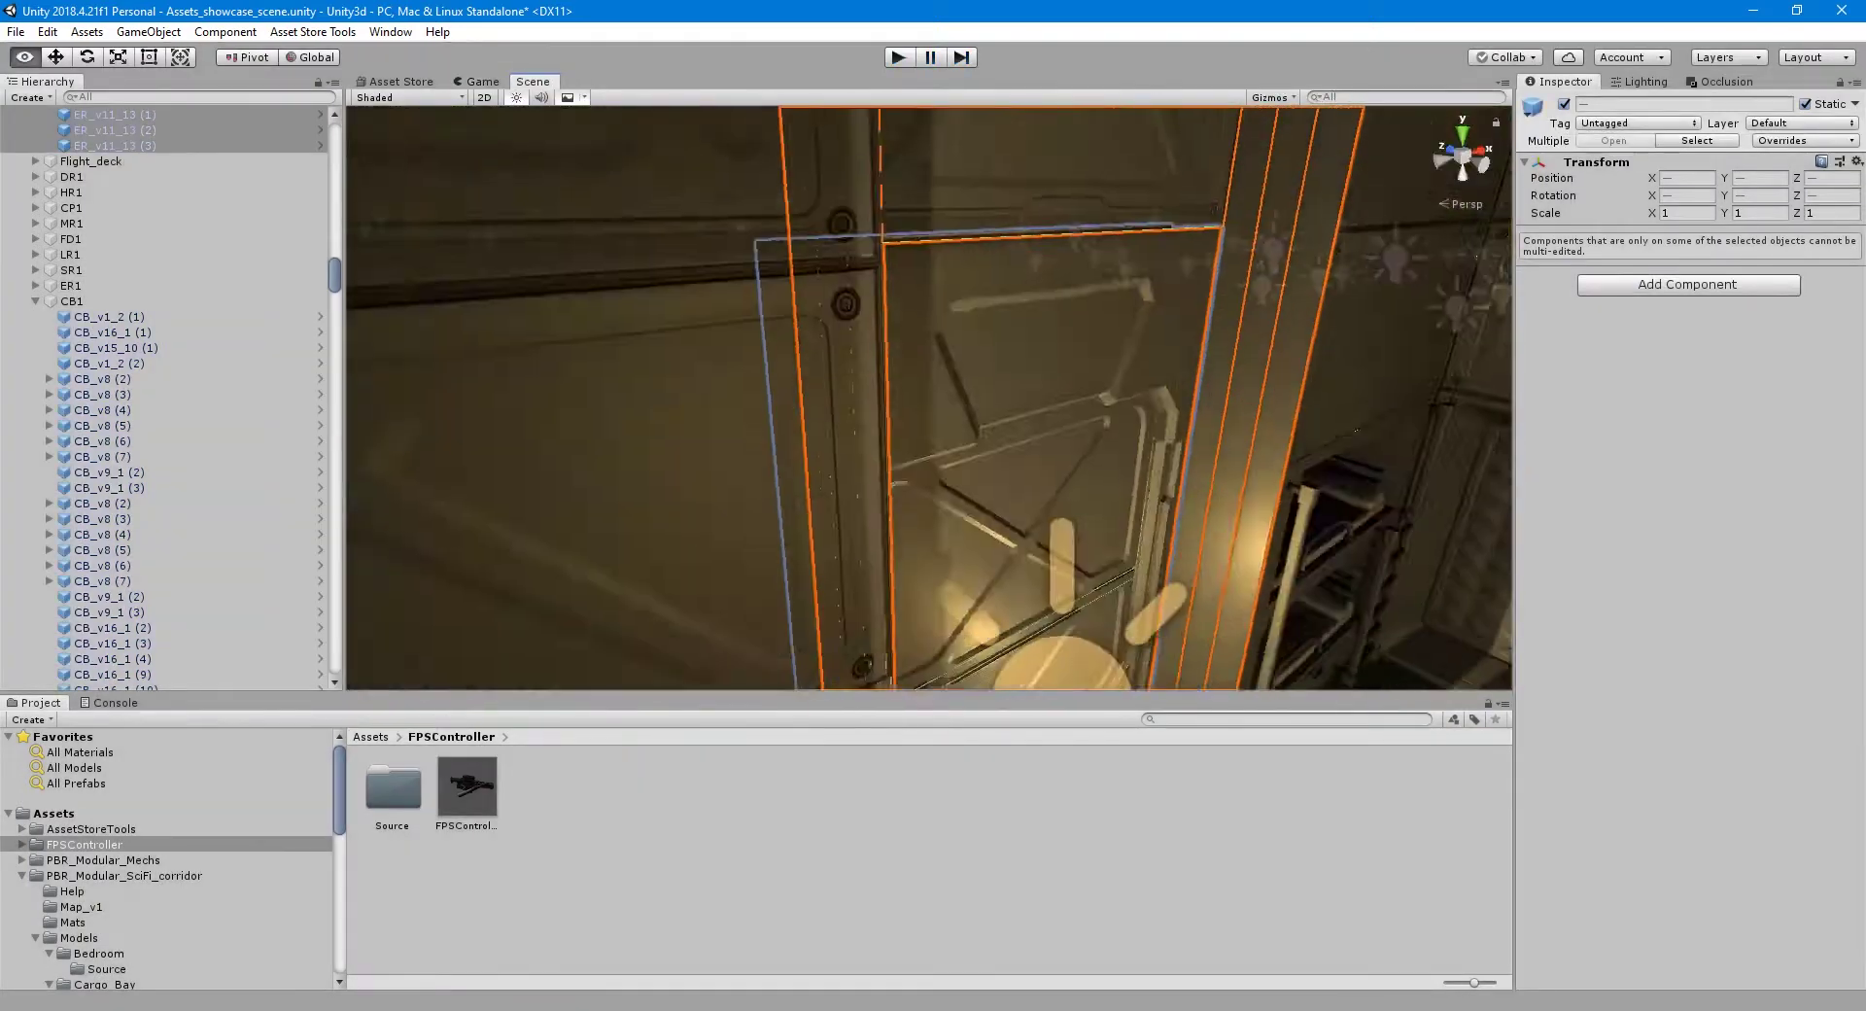
- Try BR_v3_1 wall panels rotated 90° on Y on both sides of the bedroom door and playtest them
left_click(782, 457)
right_click_drag(929, 398, 929, 399)
left_click(1264, 437)
key("ctrl+p")
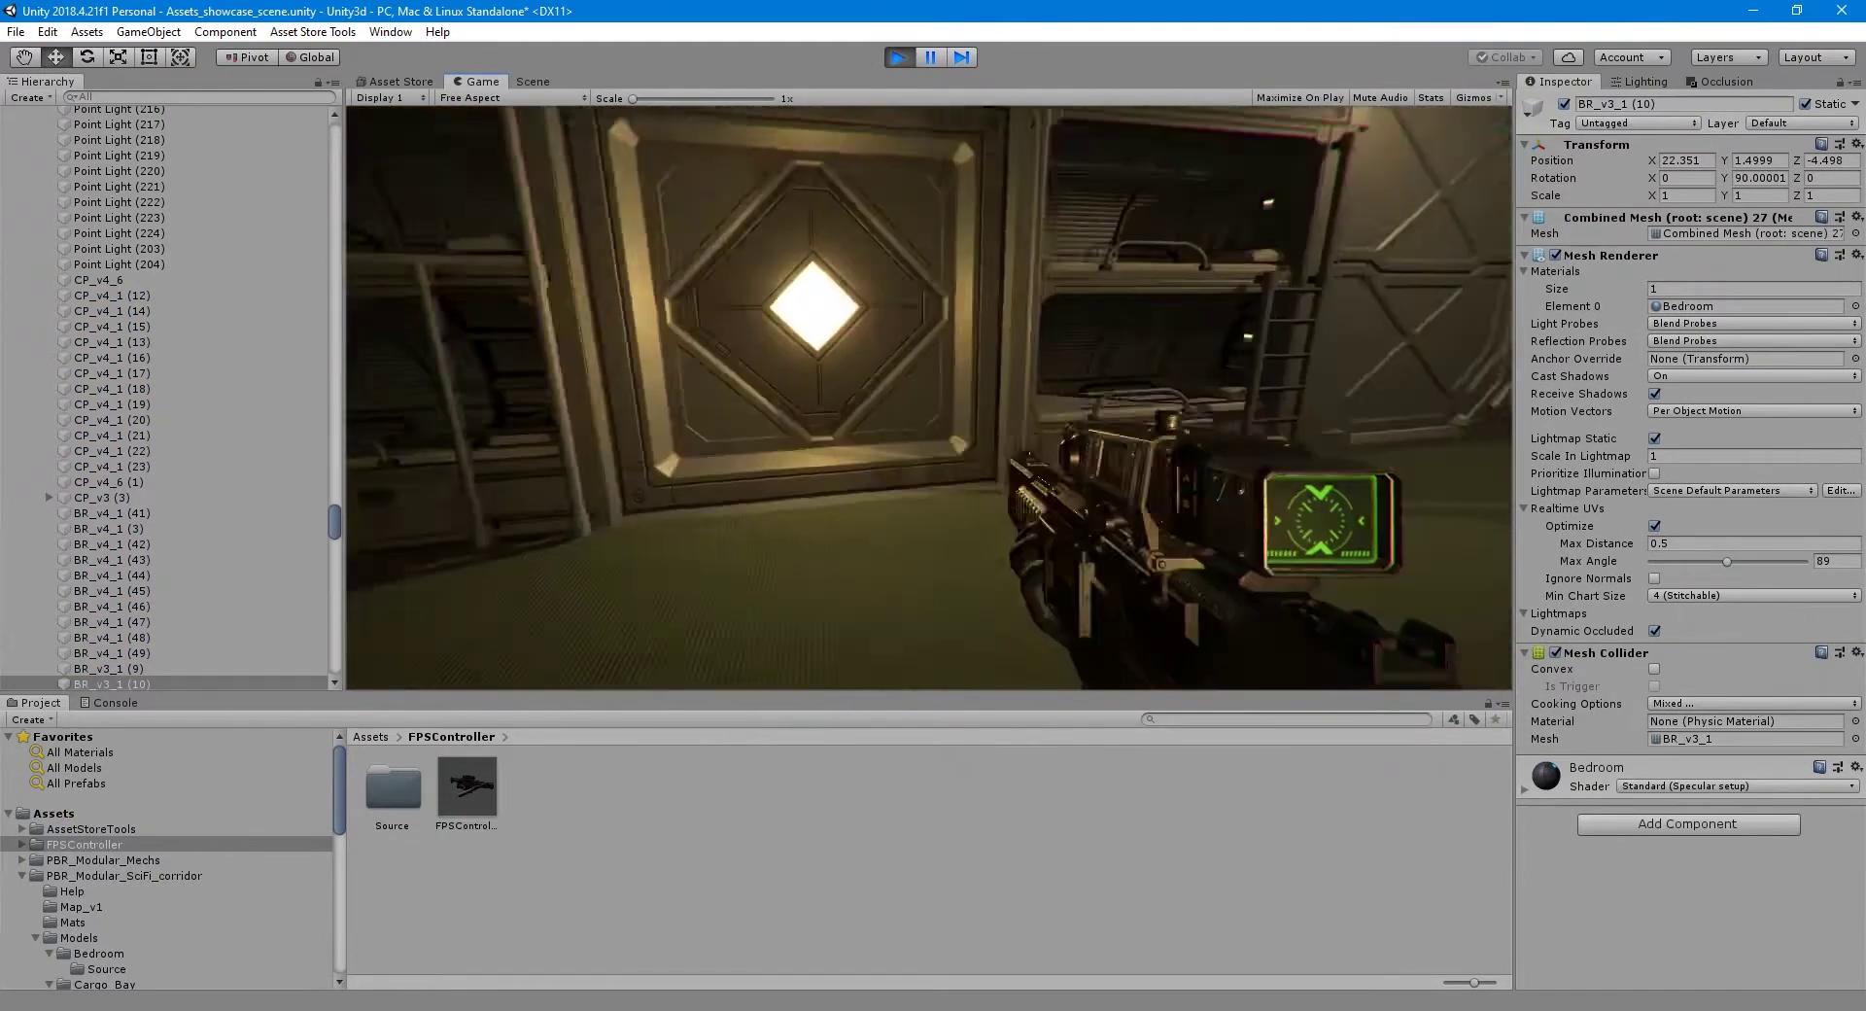
key("ctrl+p")
- Place BR_v2_1 lit panels rotated 90° on Y beside the bedroom door at Z -4.5 and Z -10.498, and playtest them
right_click_drag(929, 399, 929, 398)
left_click(928, 398)
key("ctrl+d")
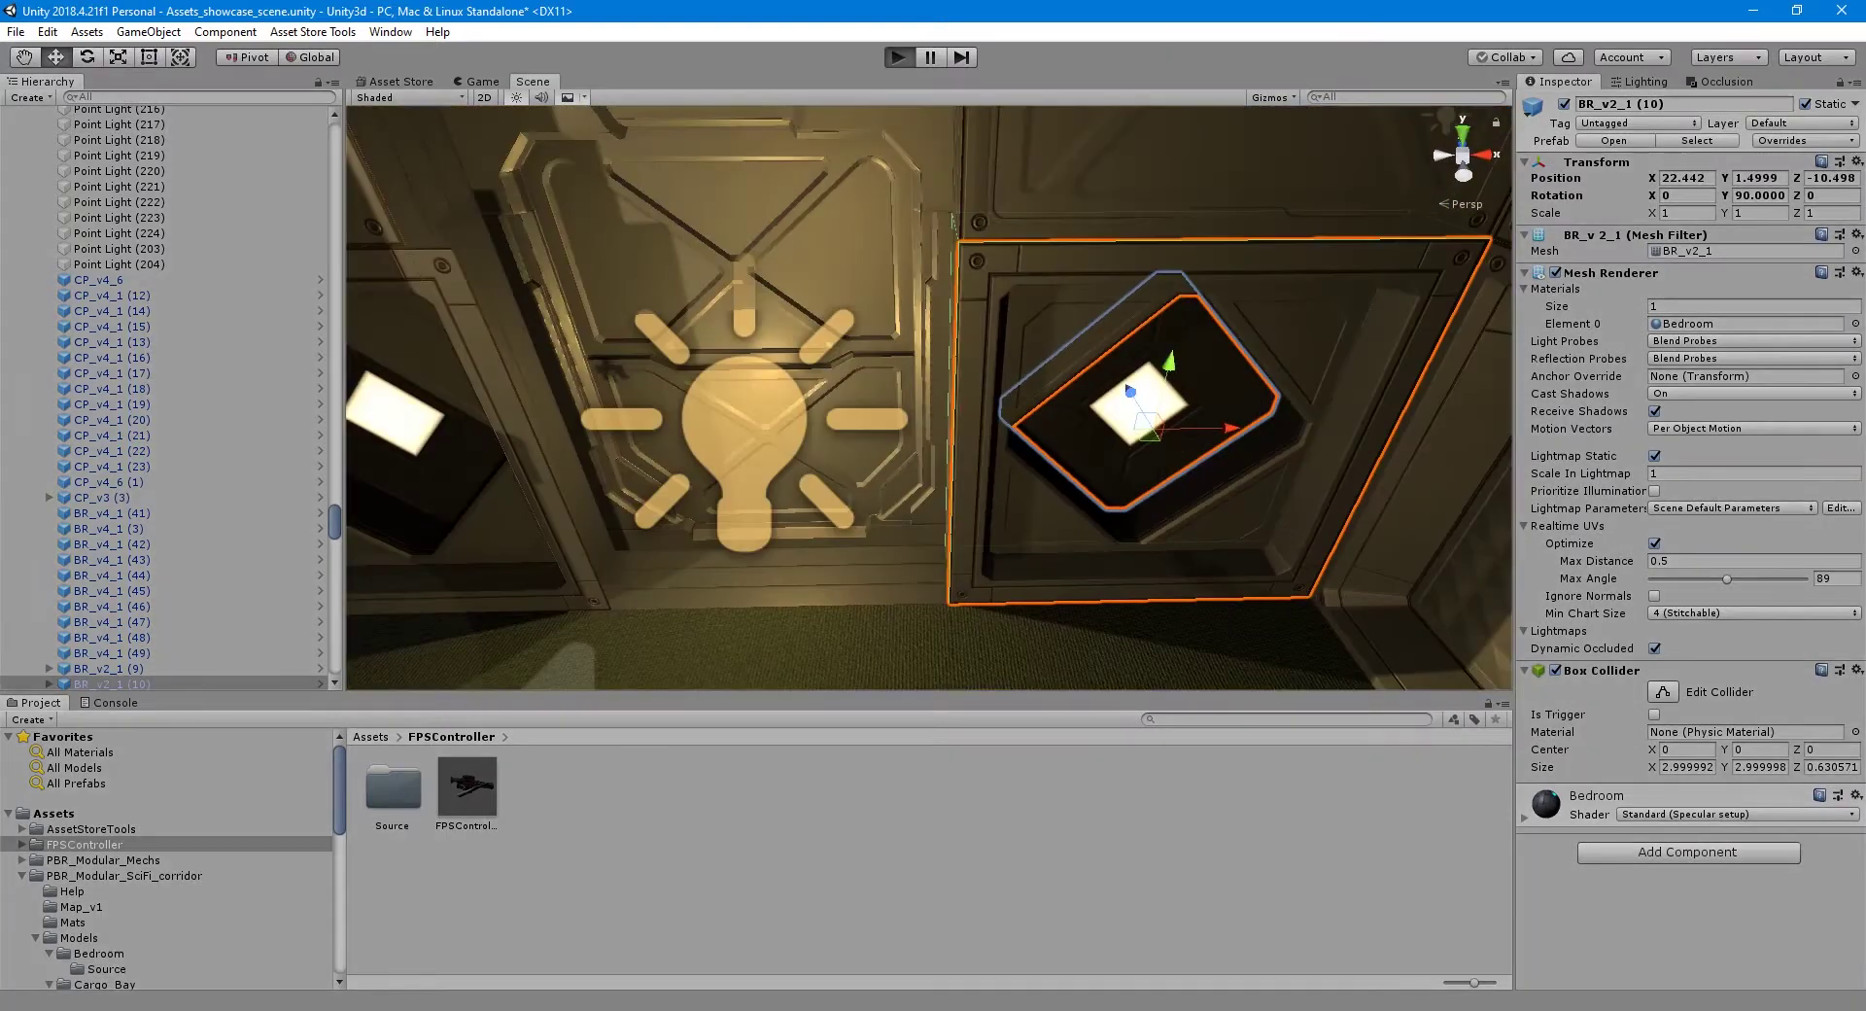
key("ctrl+p")
key("ctrl+1")
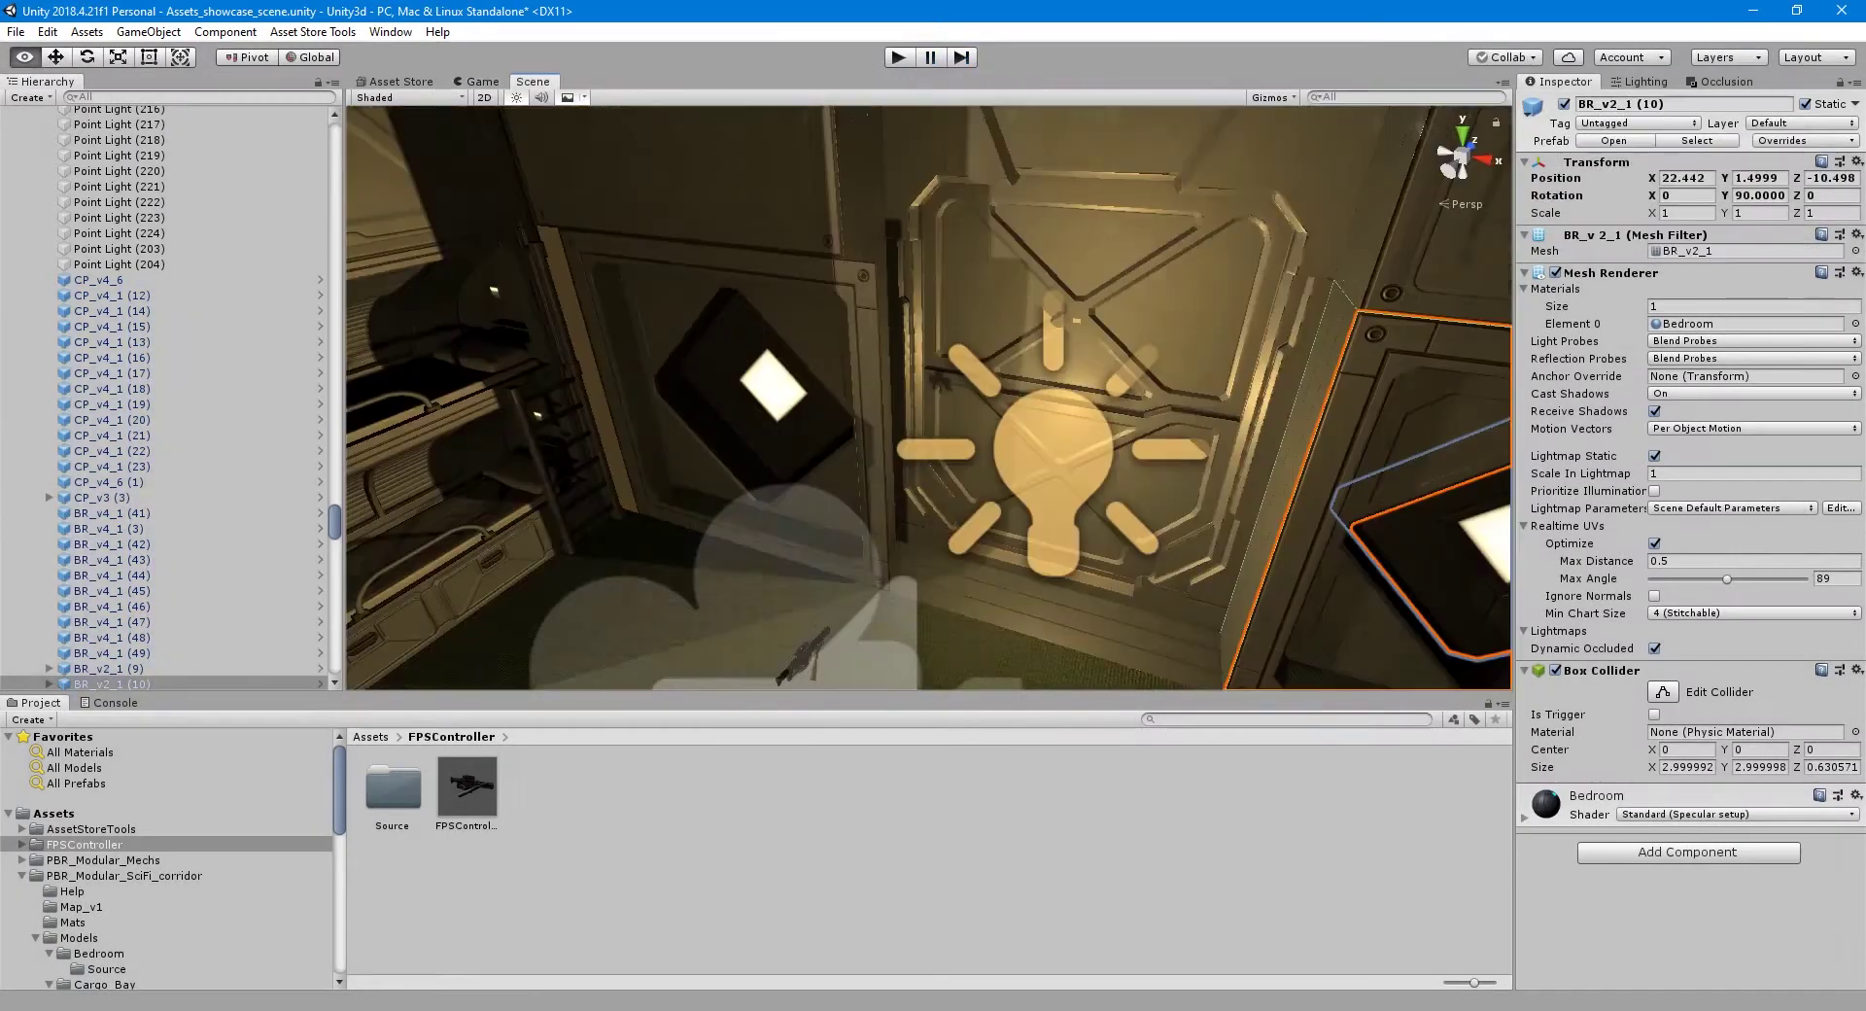
left_click(97, 667)
key("ctrl+2")
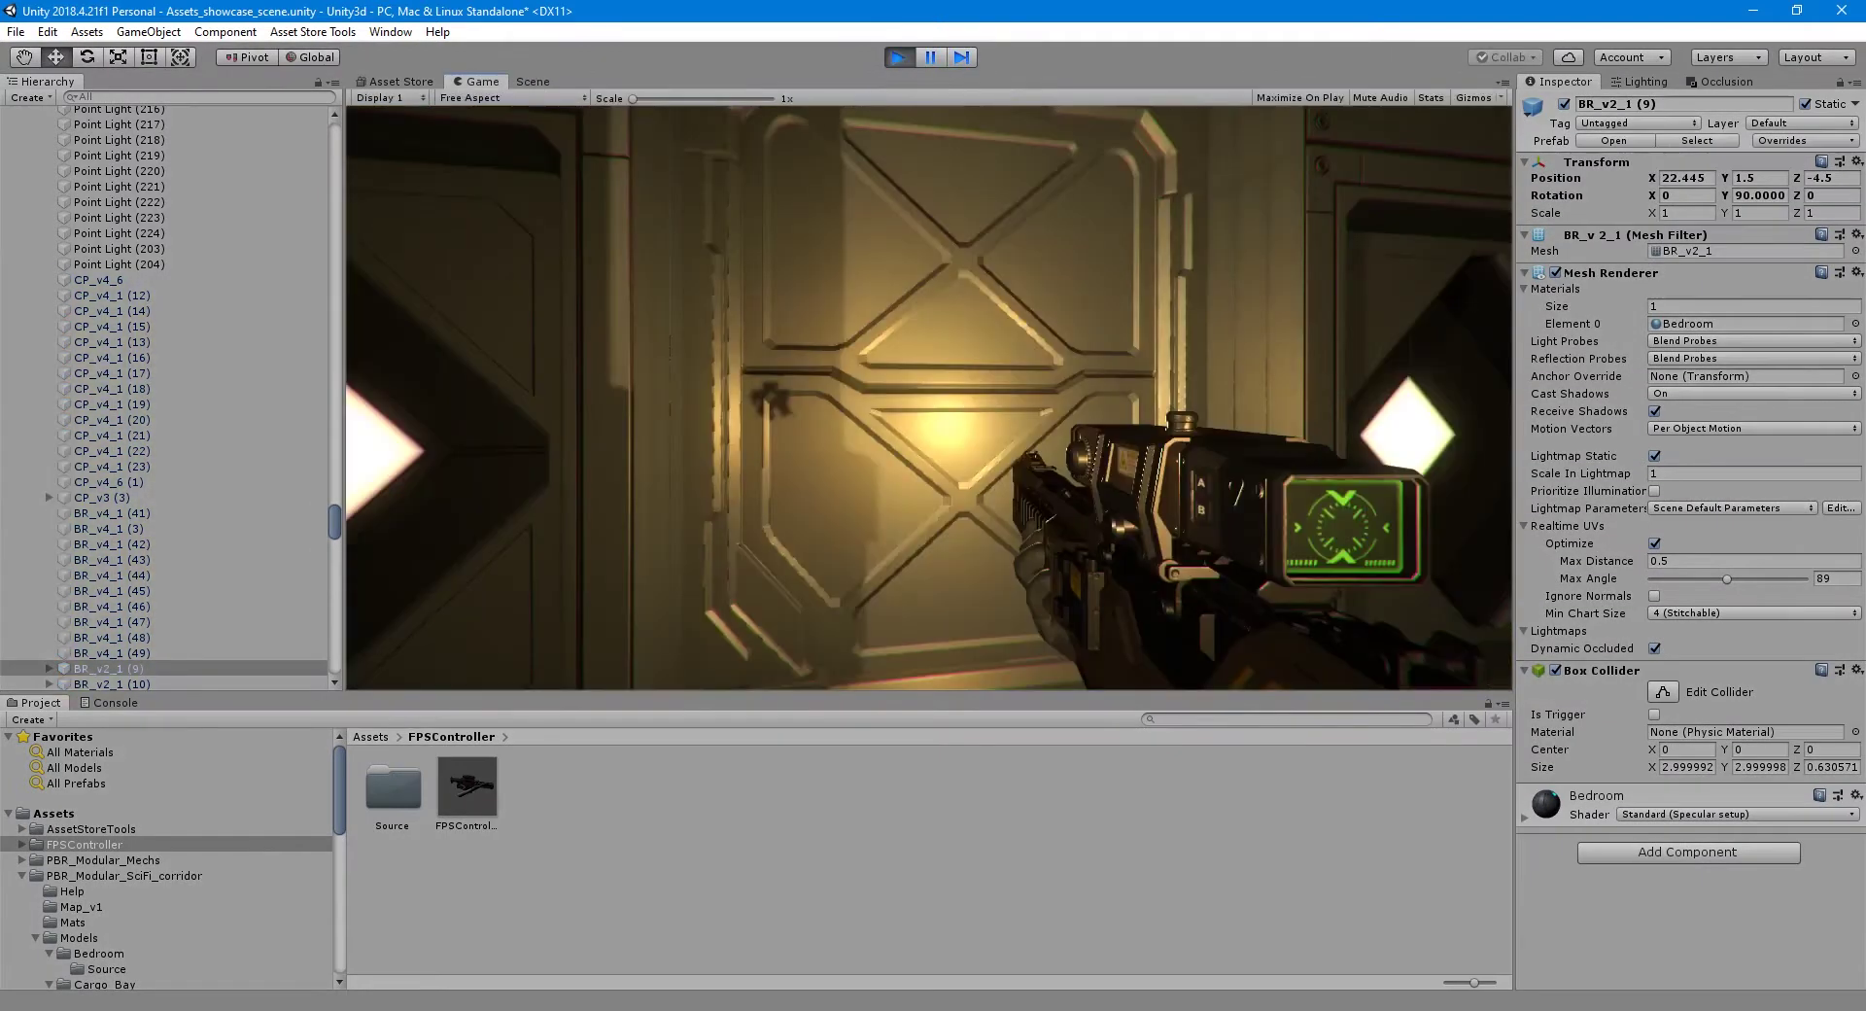
key("ctrl+p")
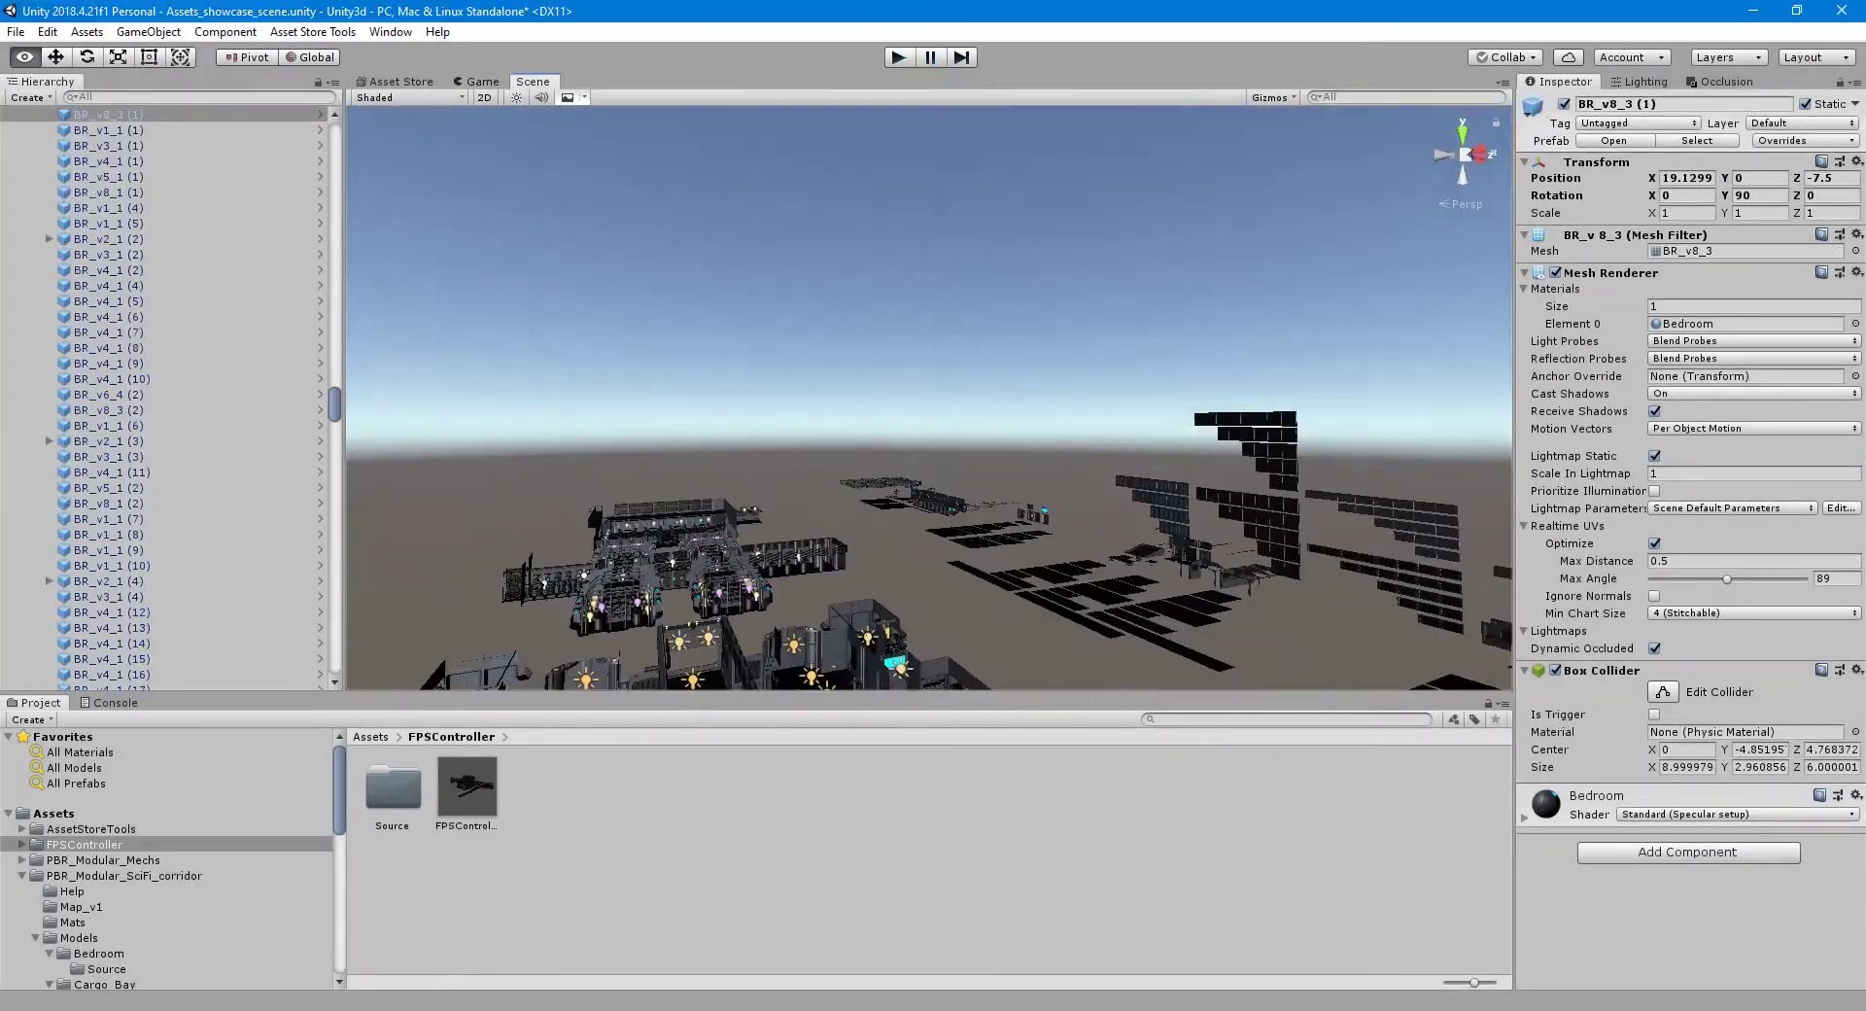
- Duplicate the dark BR_v9_3 and BR_v9_1 floor pieces, fit them into the bedroom floor and playtest it
left_click(972, 452)
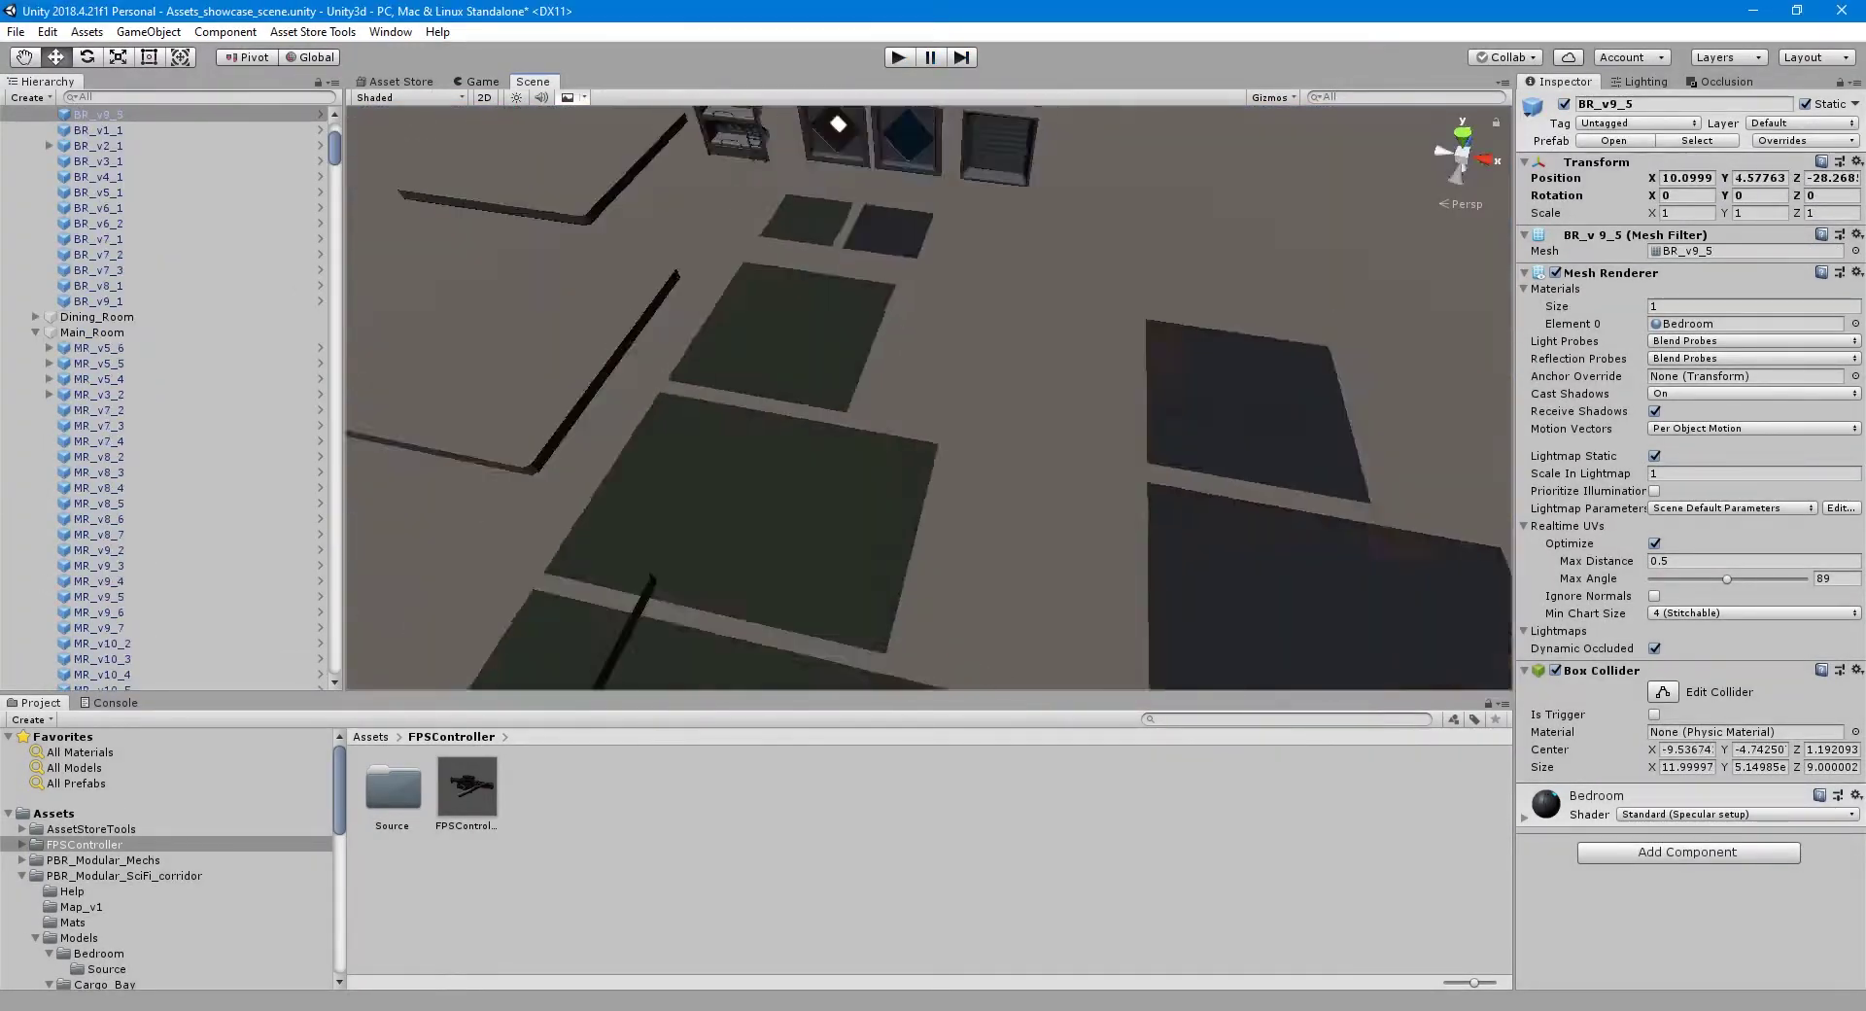
scroll(929, 396, "down", 5)
key("ctrl+d")
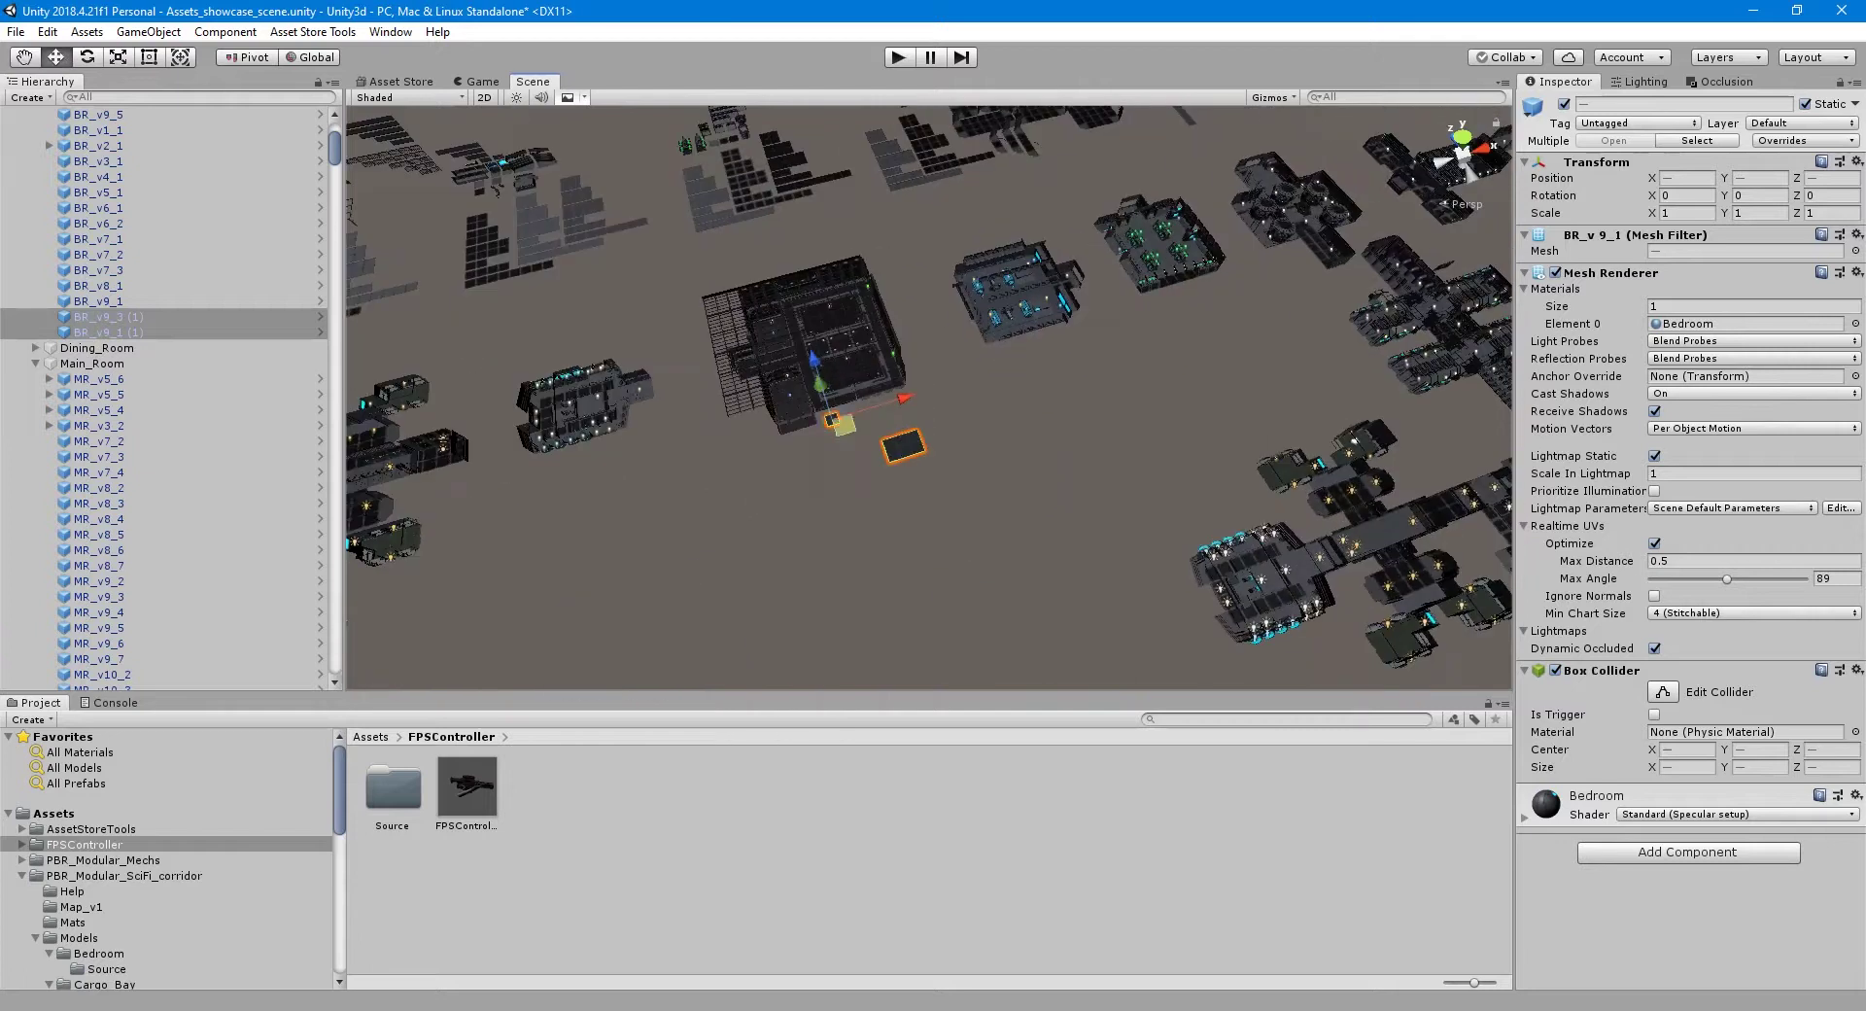
double_click(97, 331)
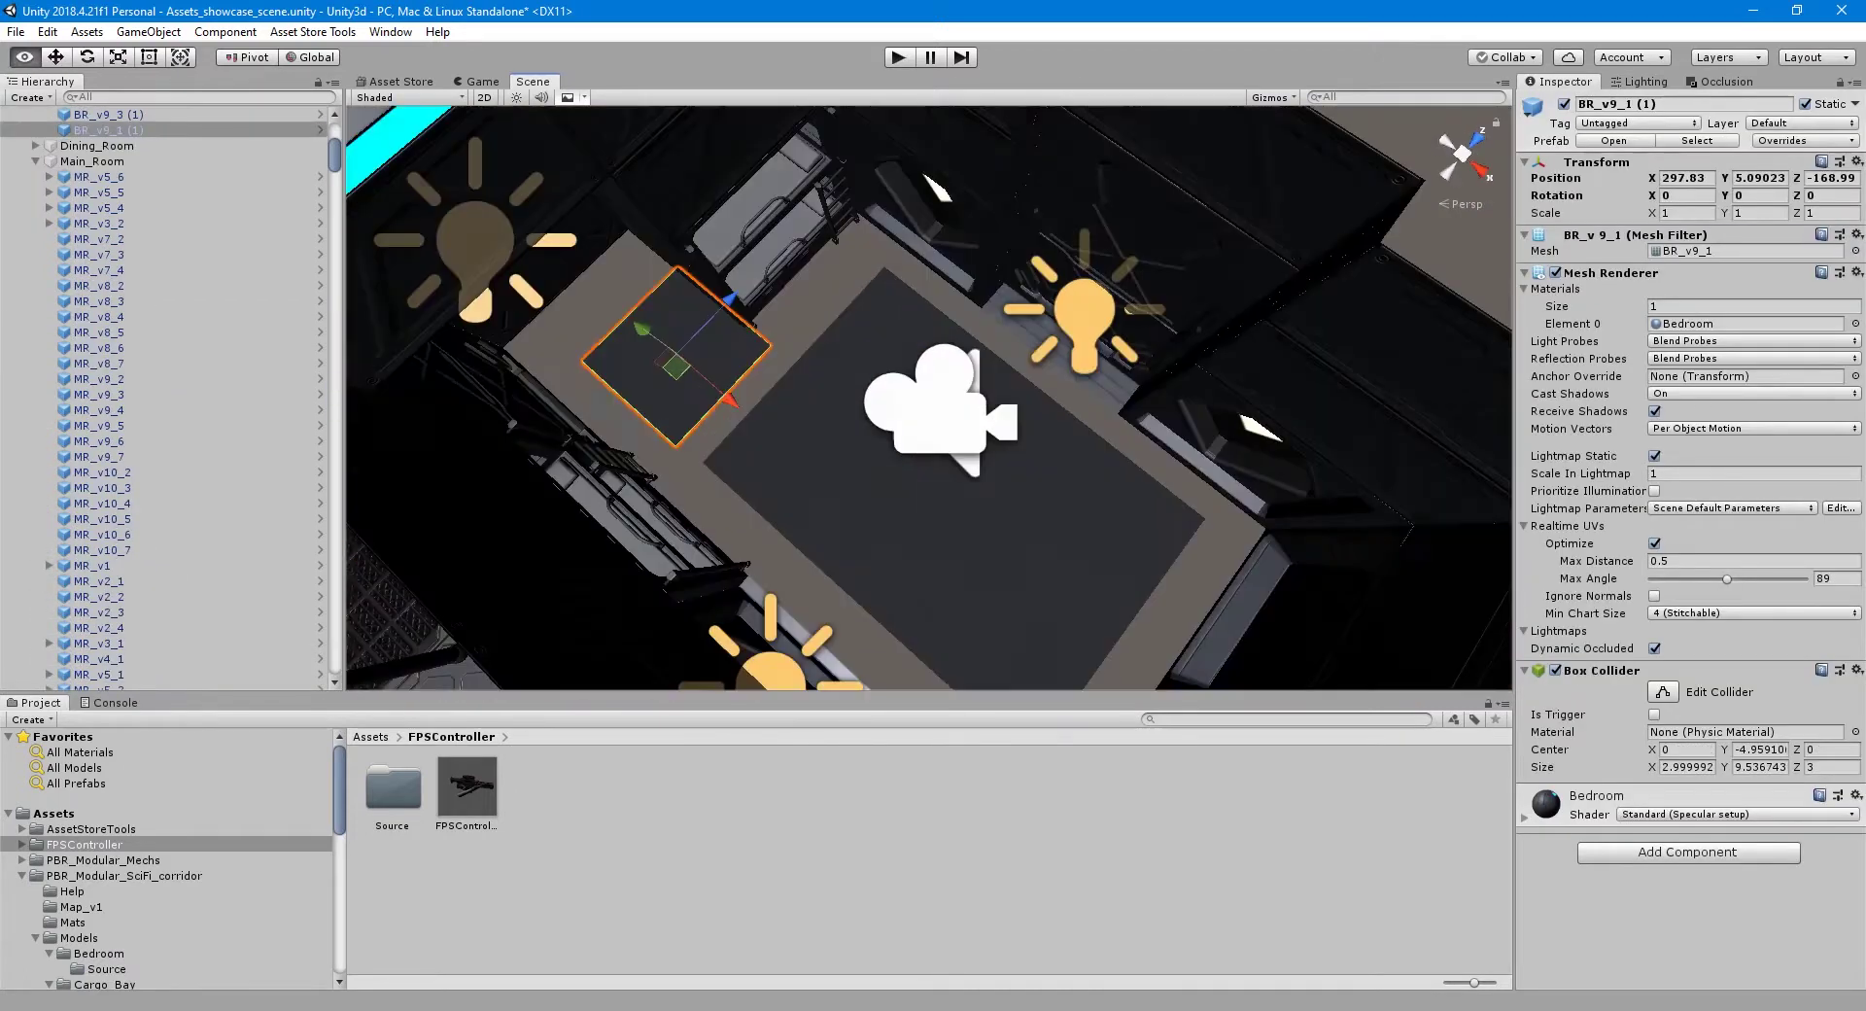
left_click(97, 113)
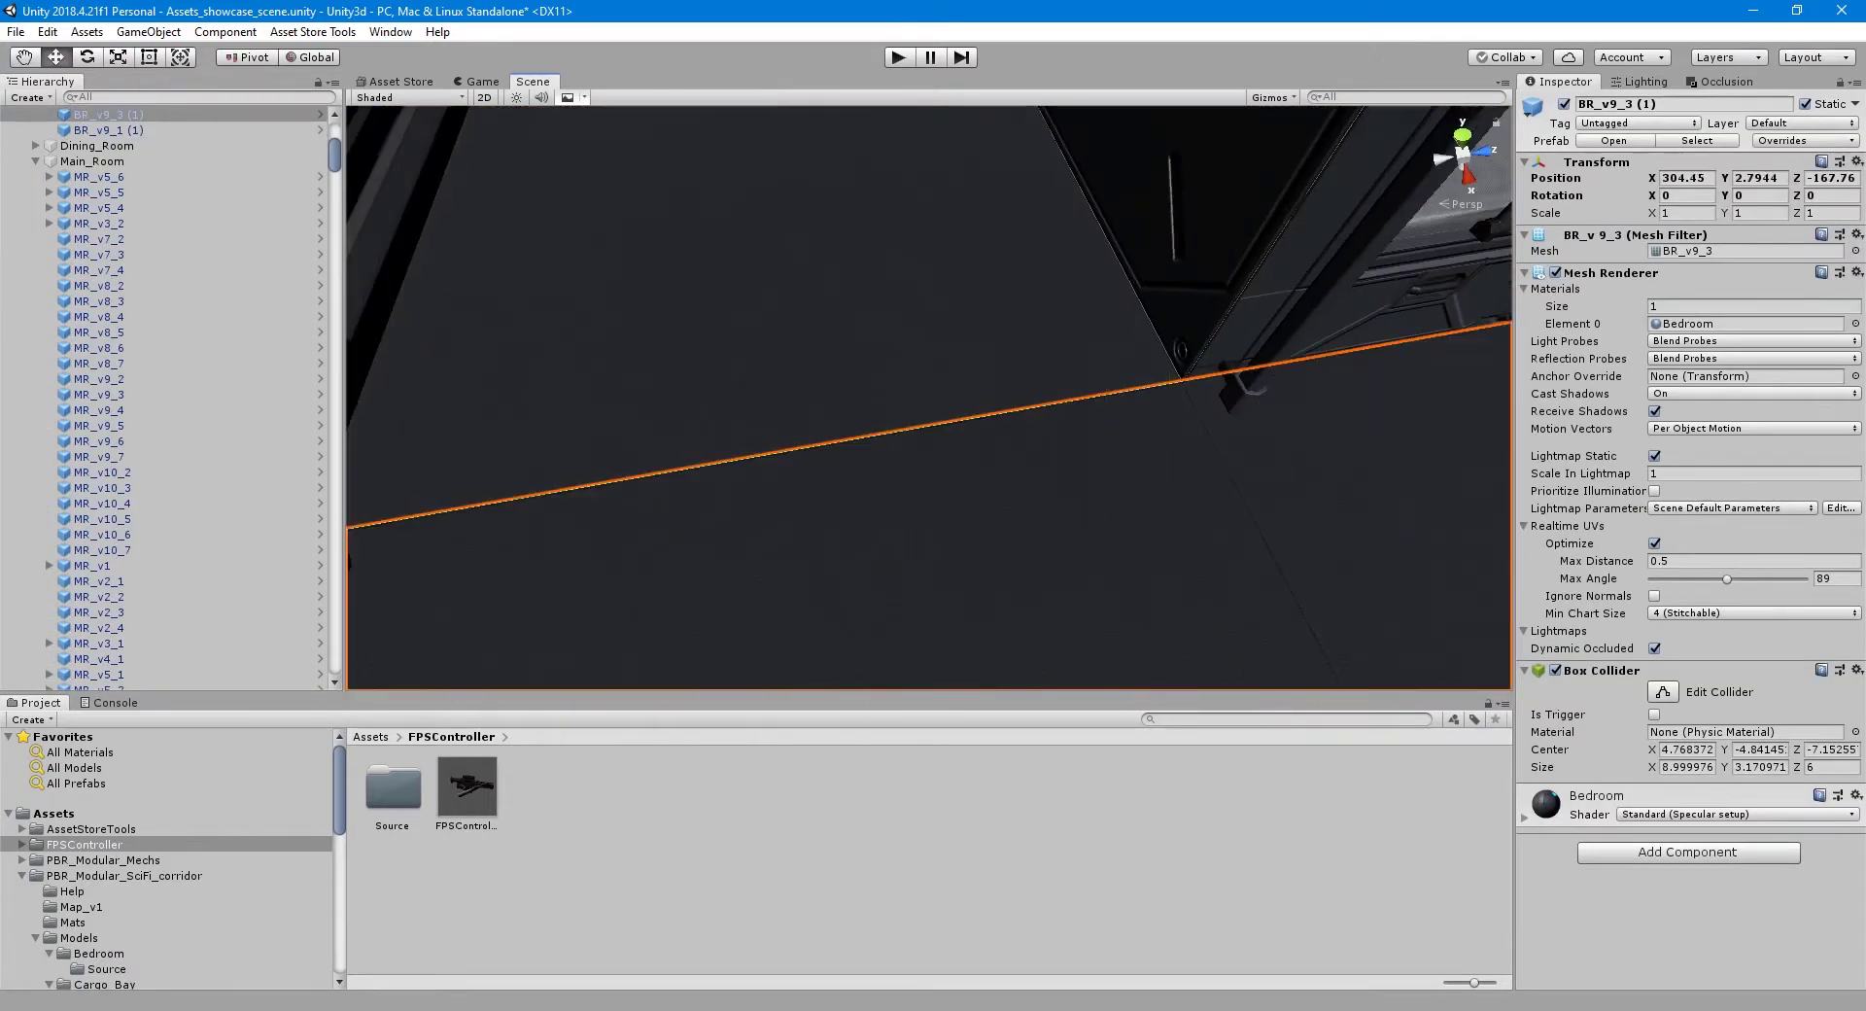
key("ctrl+p")
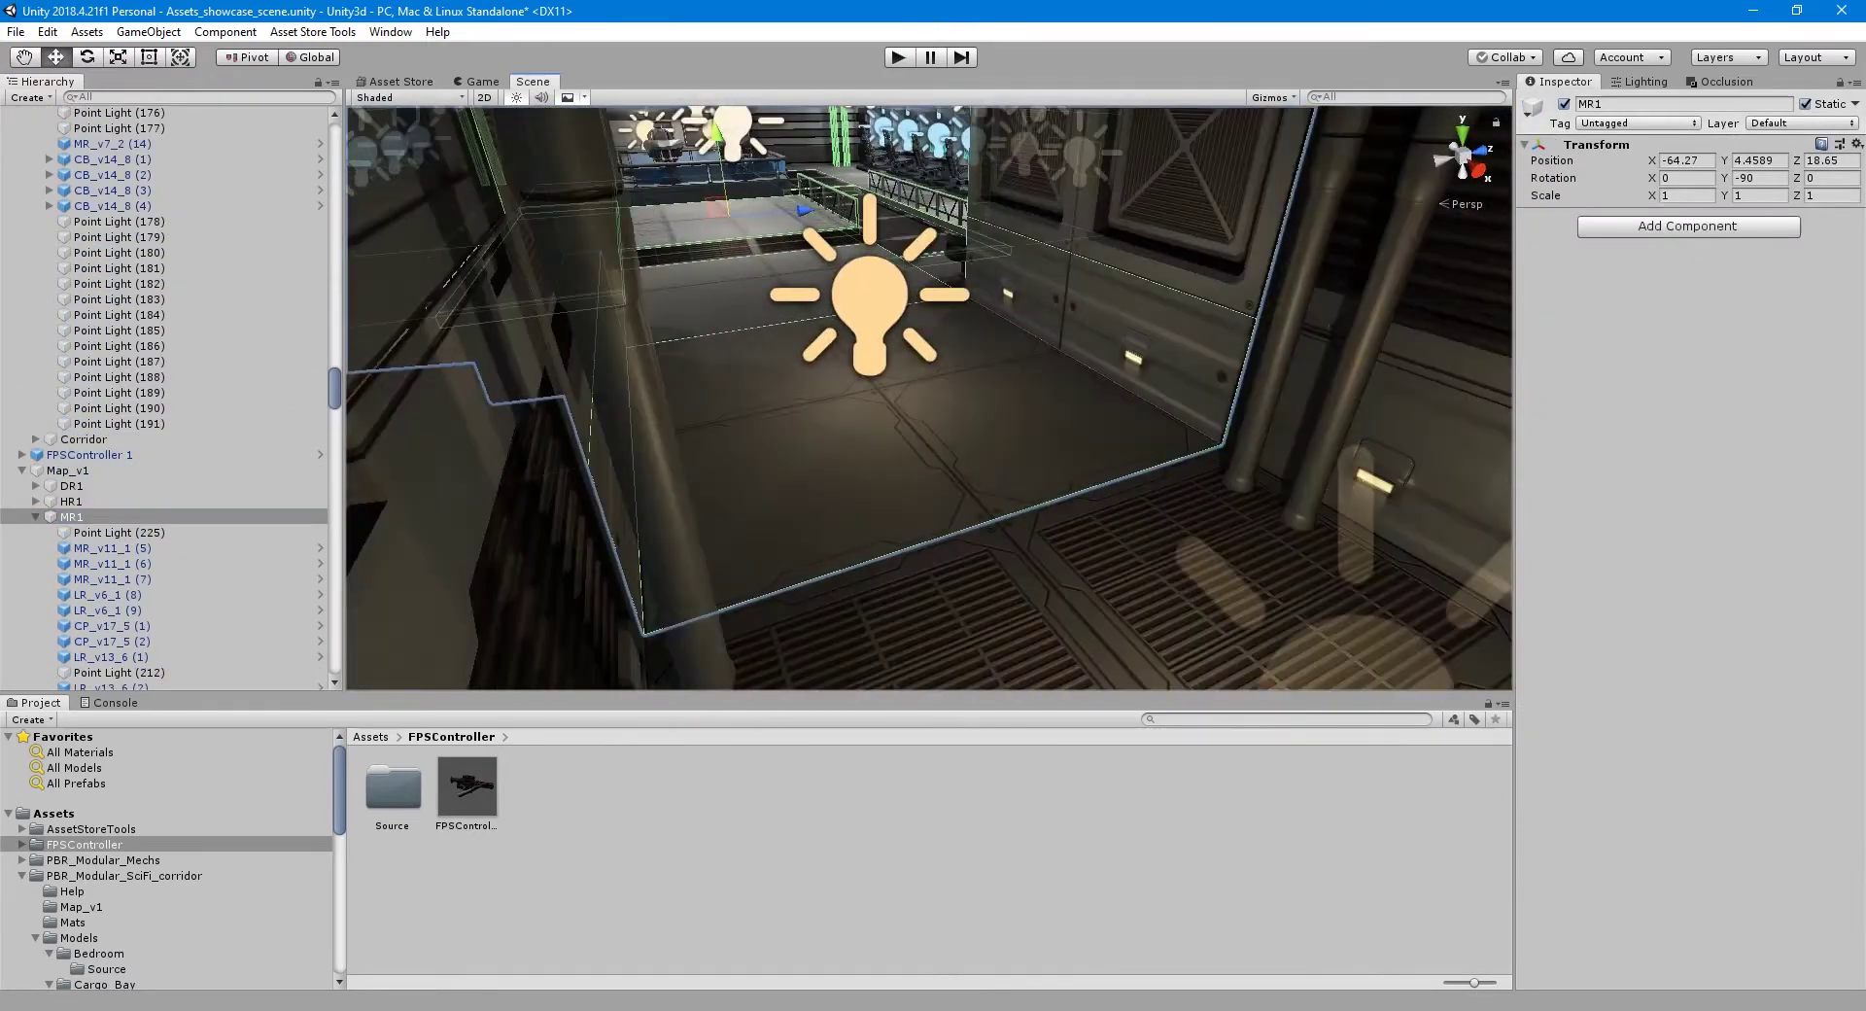
- Move FPSController 1 to X -80.91, Z 16.09 in the MR1 main room and playtest it
double_click(90, 455)
key("ctrl+p")
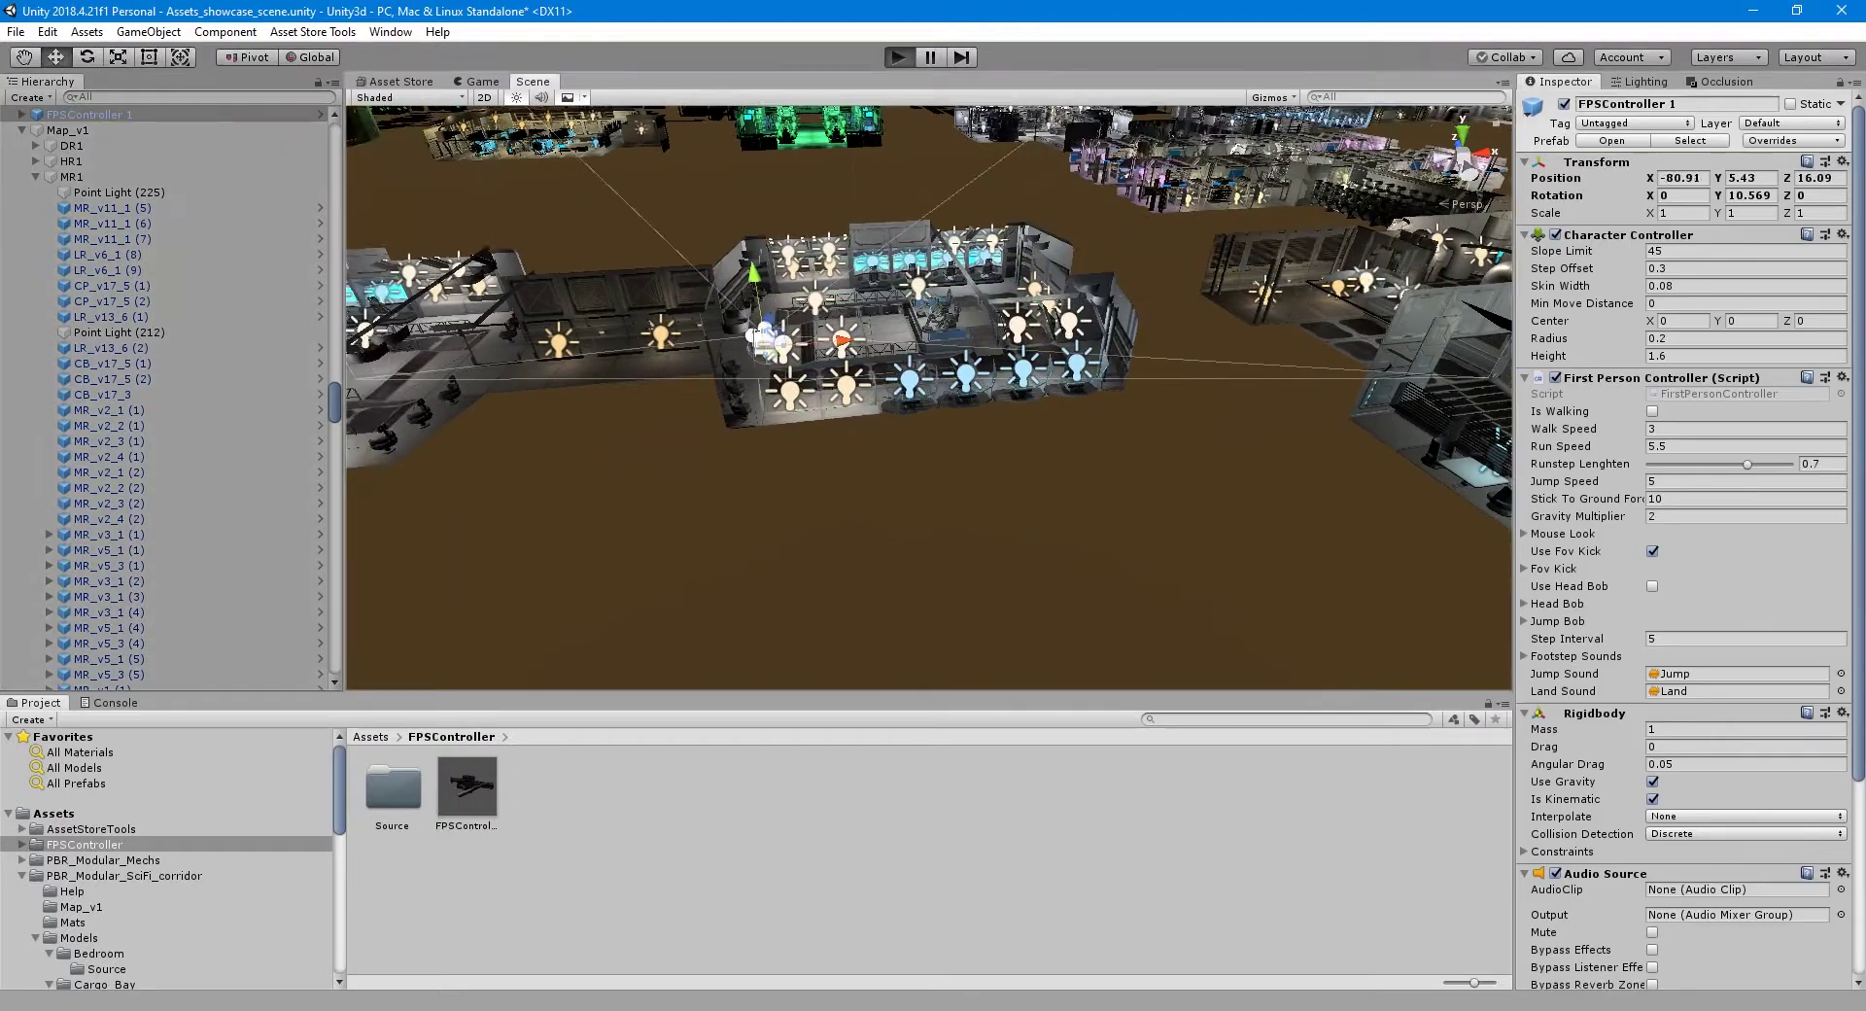
key("ctrl+p")
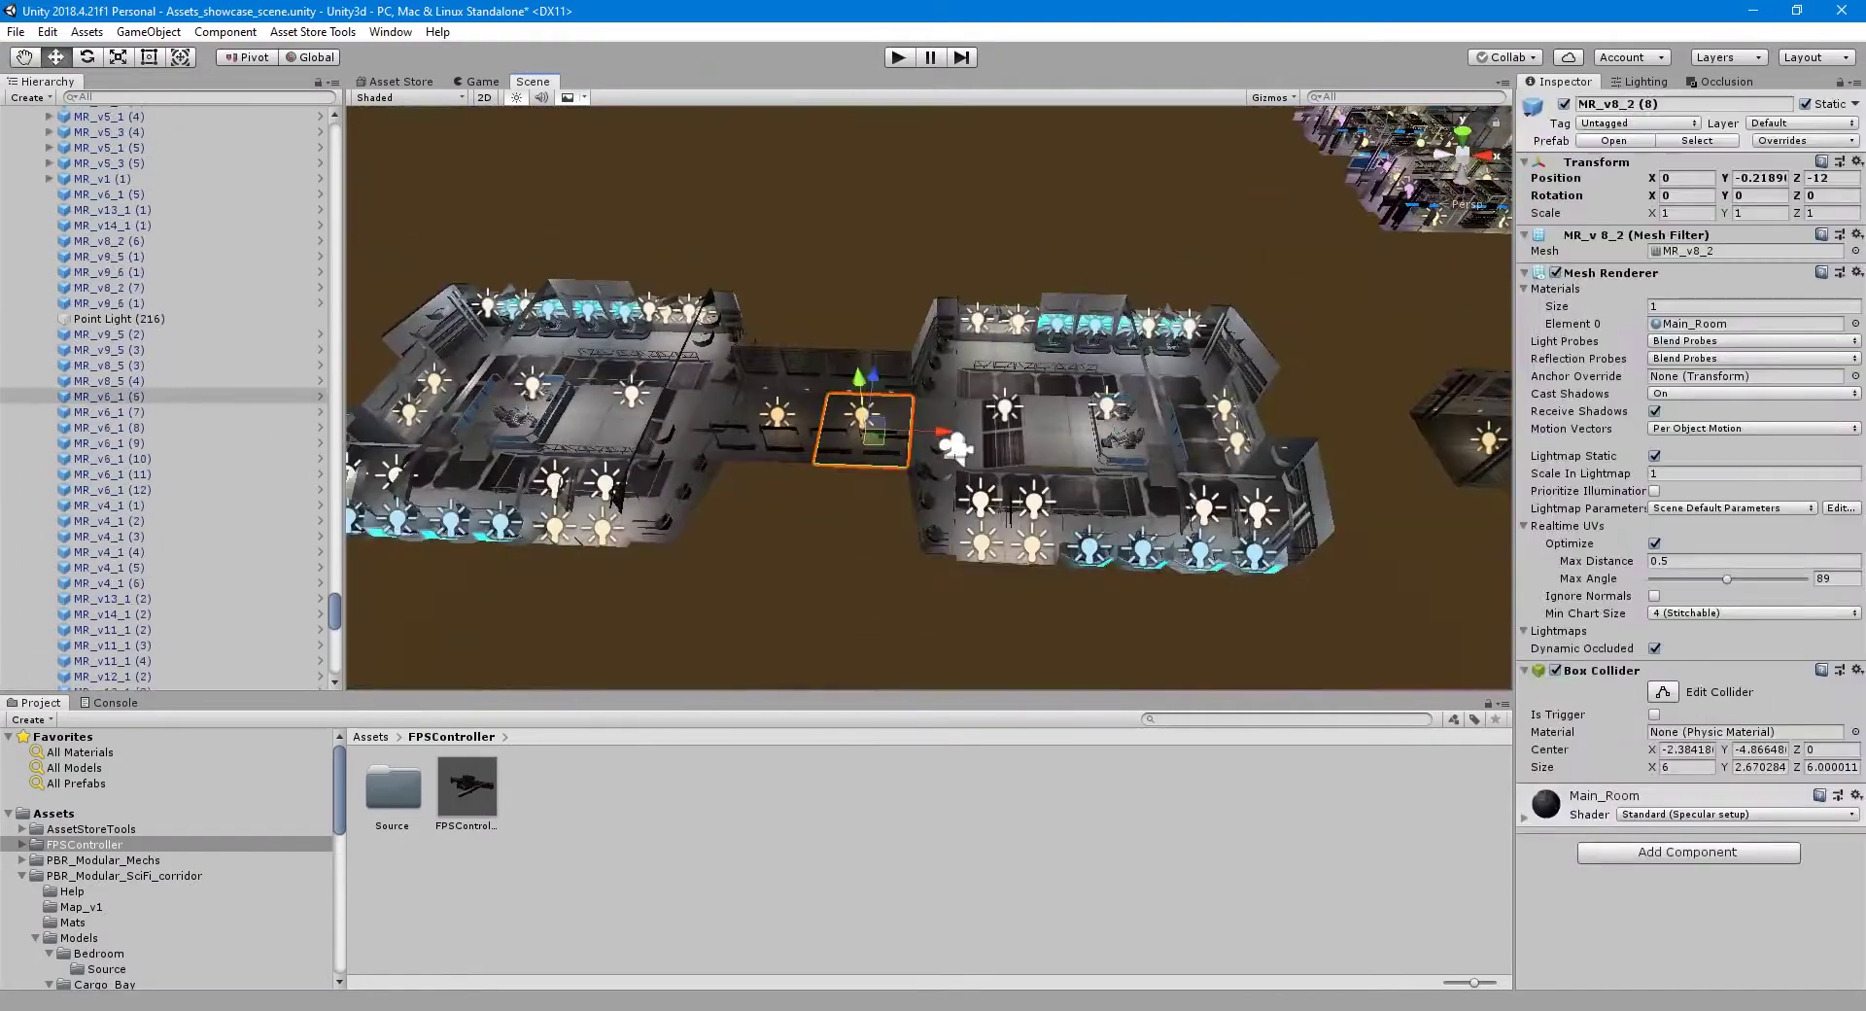
- Set the SR1 room to 0° on Y, place it at X -74.622, Z -157, and playtest it
key("e")
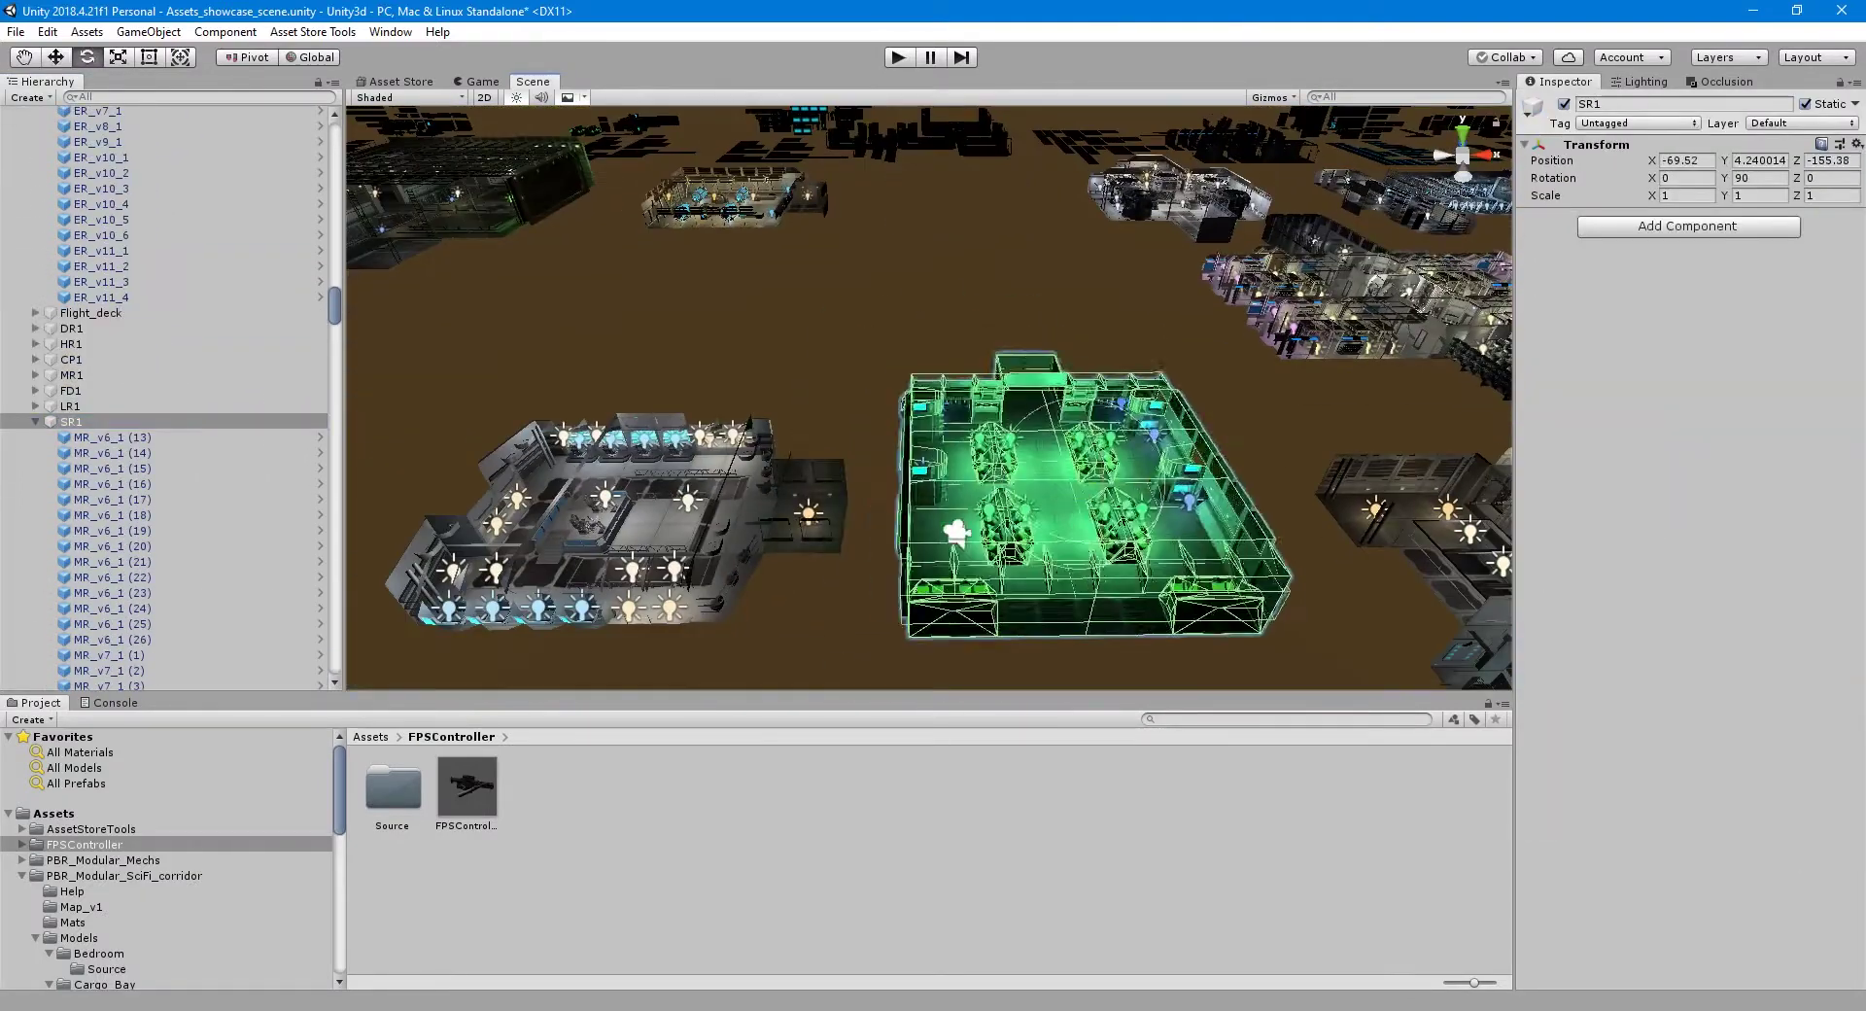
key("ctrl+p")
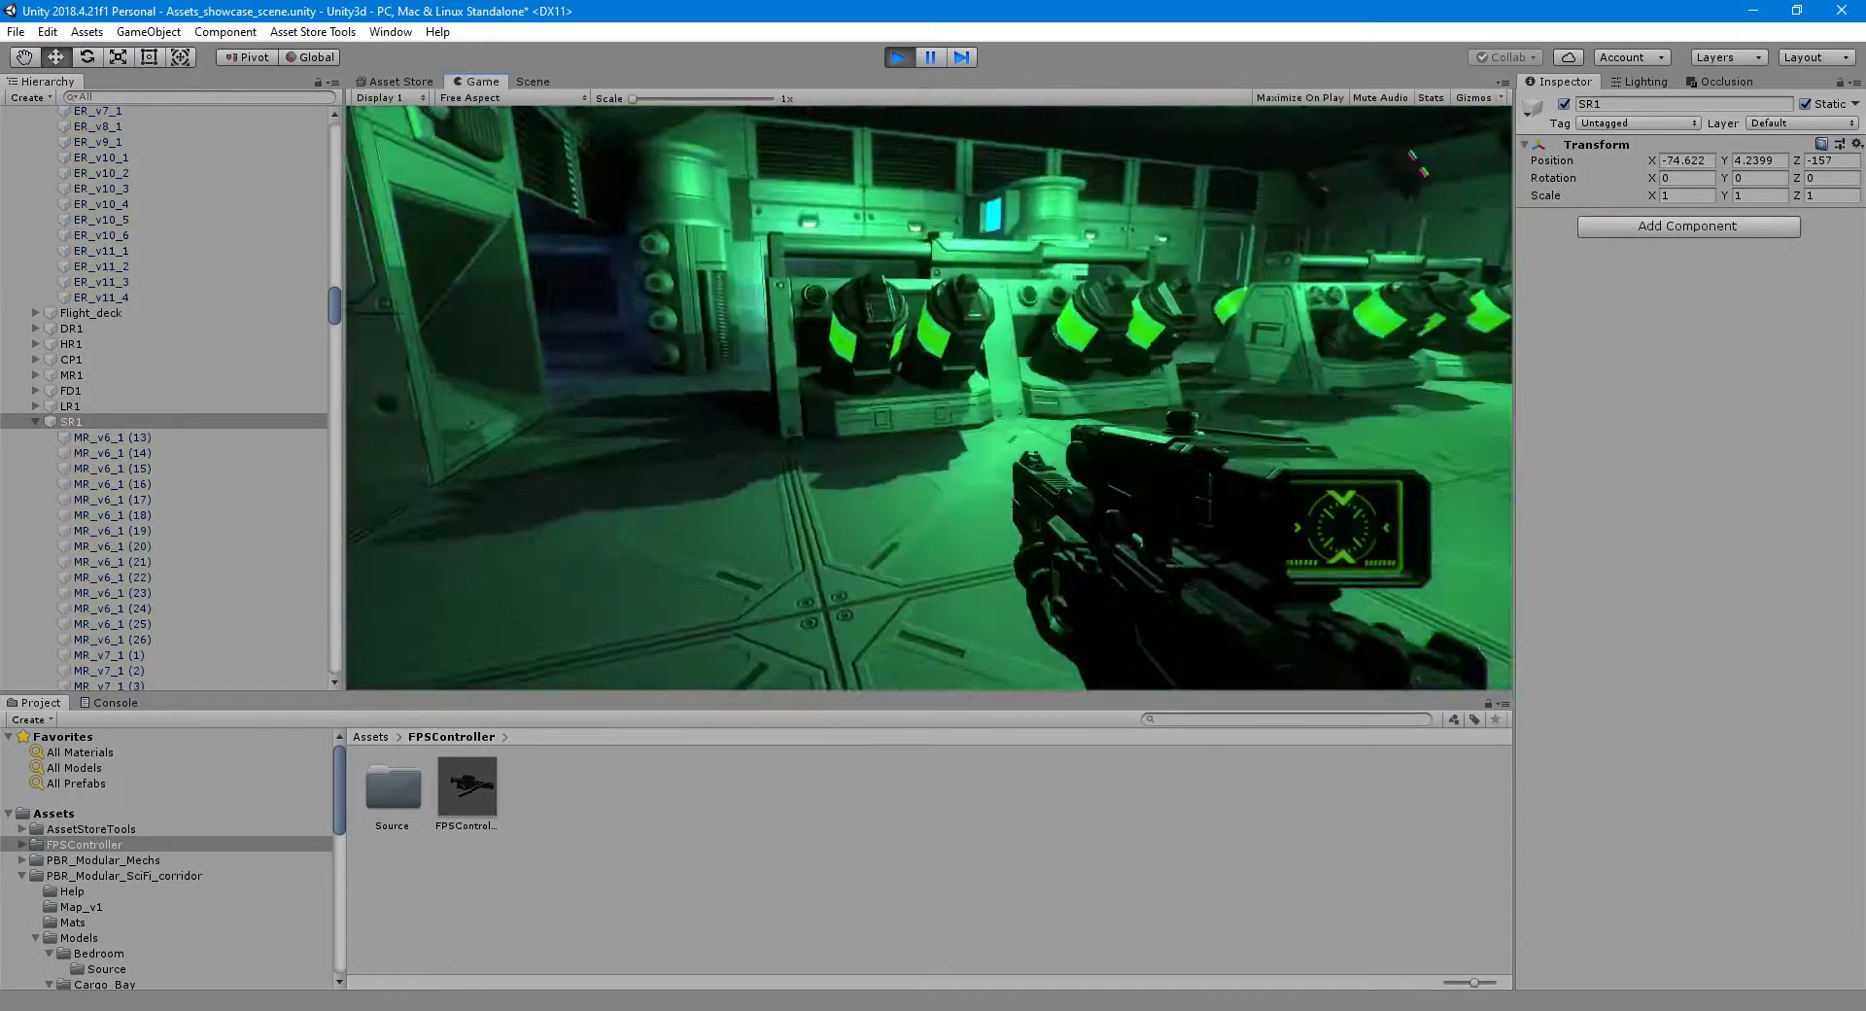
key("ctrl+p")
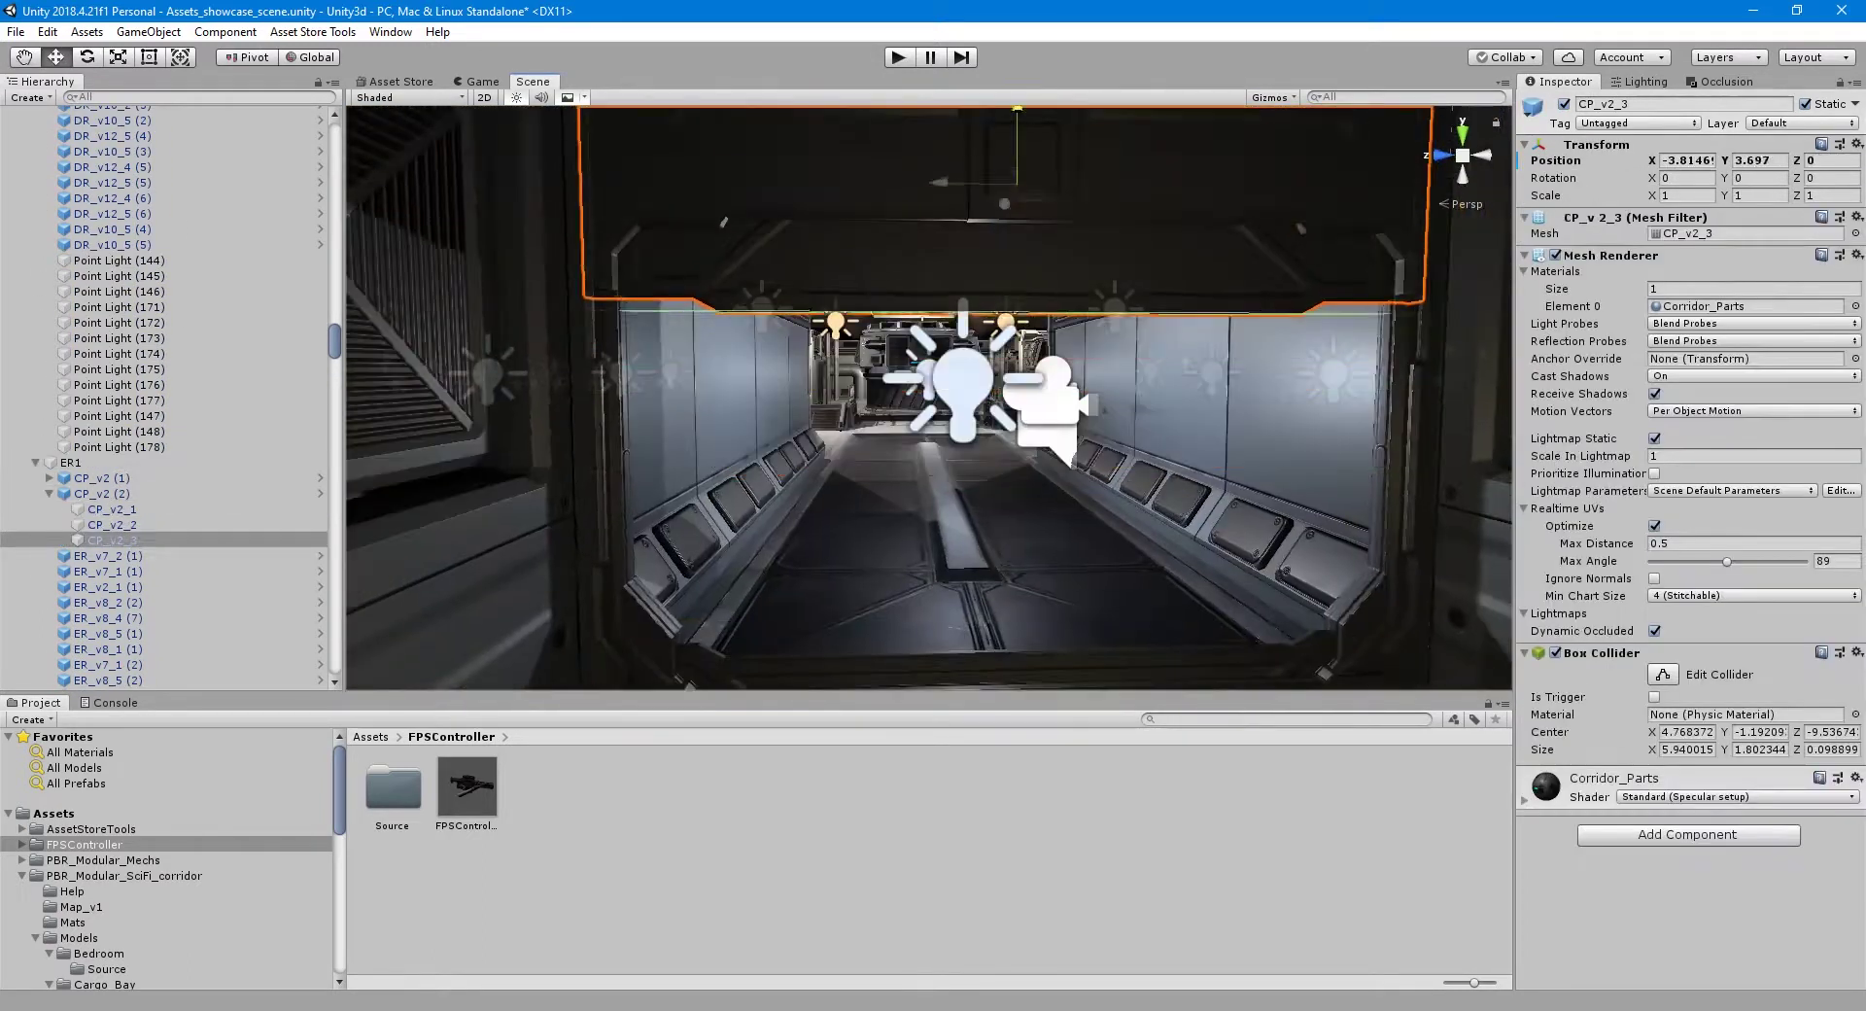
- Raise the CP_v2_3 upper door section in ER1 to Y 3.823 and playtest the corridor
key("ctrl+p")
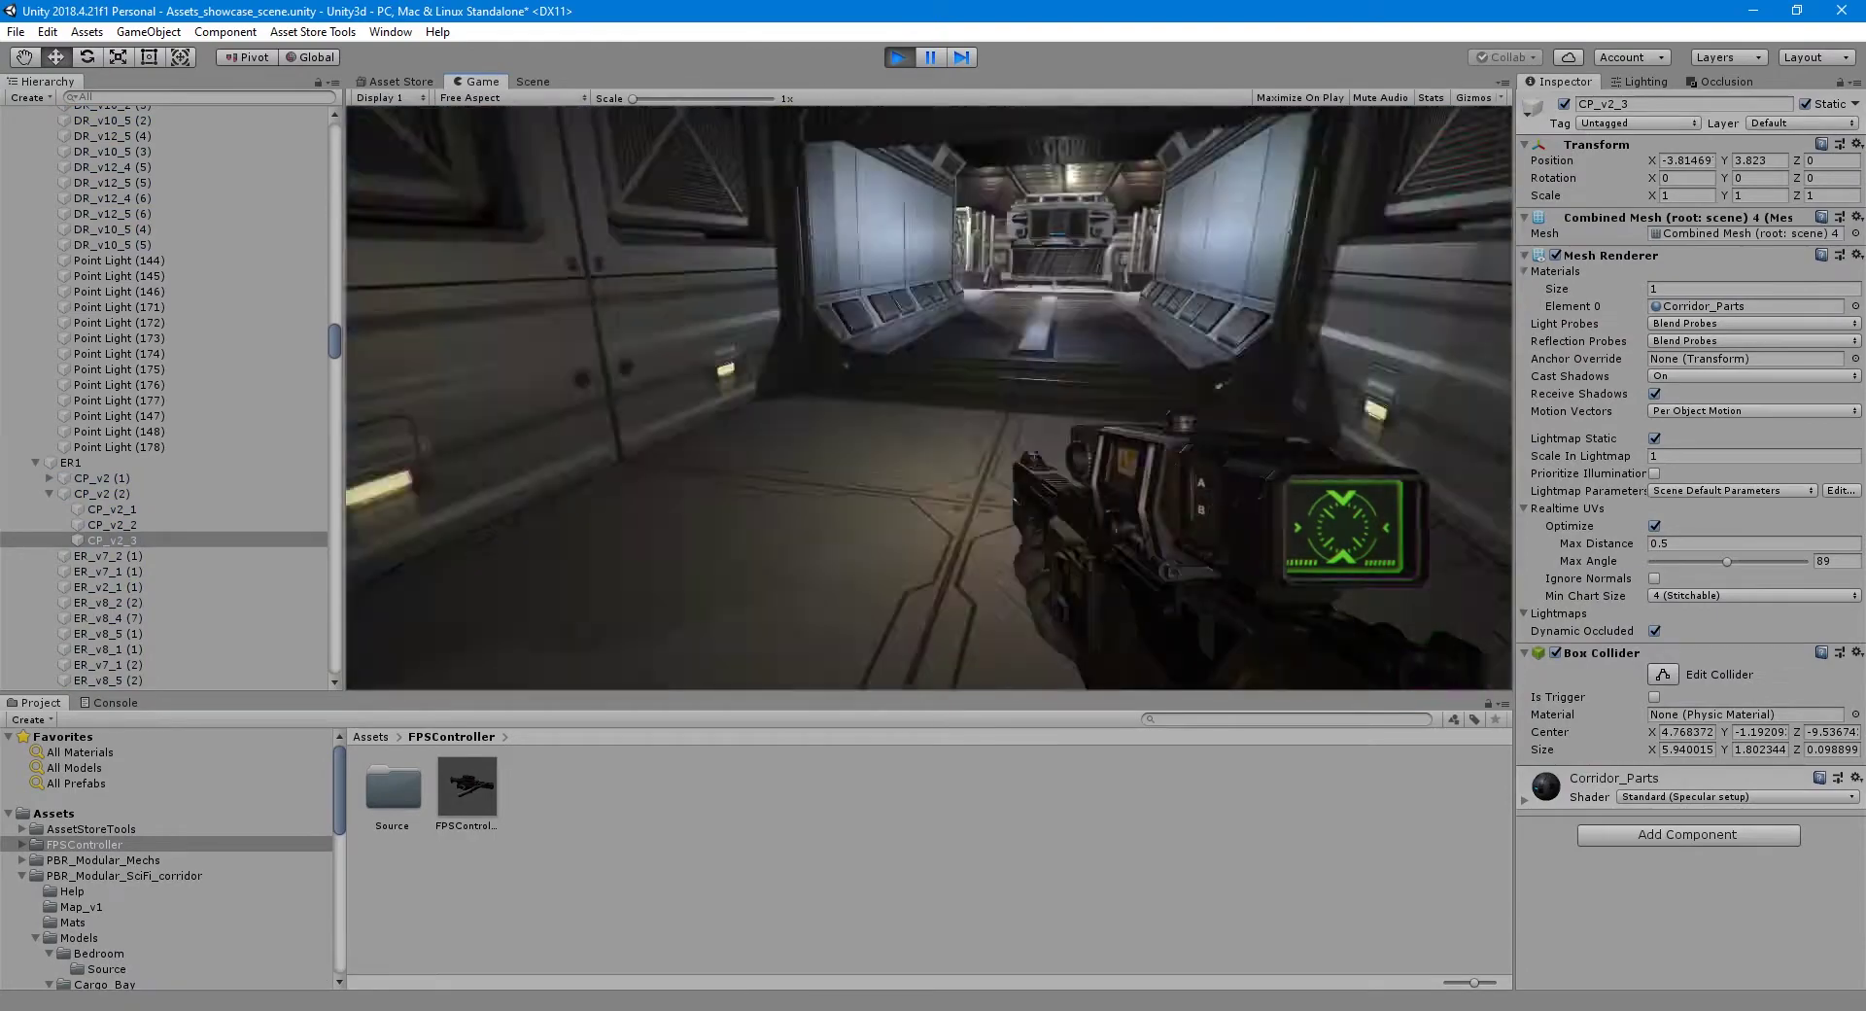